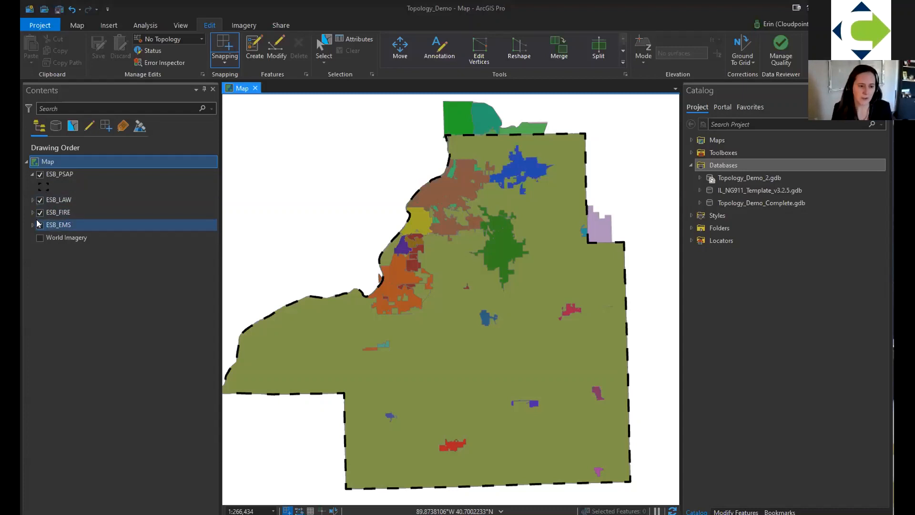
Step: Toggle the ESB_LAW and ESB_FIRE layers to compare the boundary layers, leaving both hidden
{"action": "left_click", "coordinate": [40, 200]}
{"action": "left_click", "coordinate": [39, 212]}
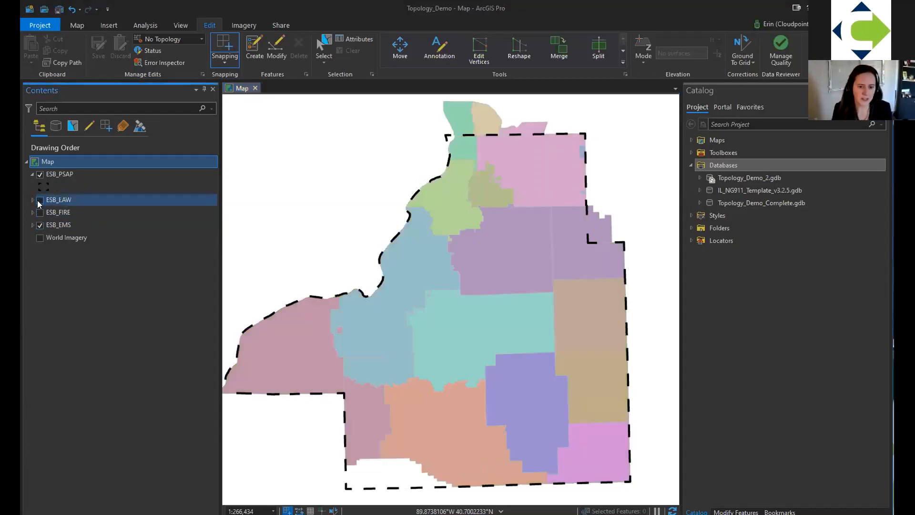
{"action": "left_click", "coordinate": [39, 212]}
{"action": "left_click", "coordinate": [40, 200]}
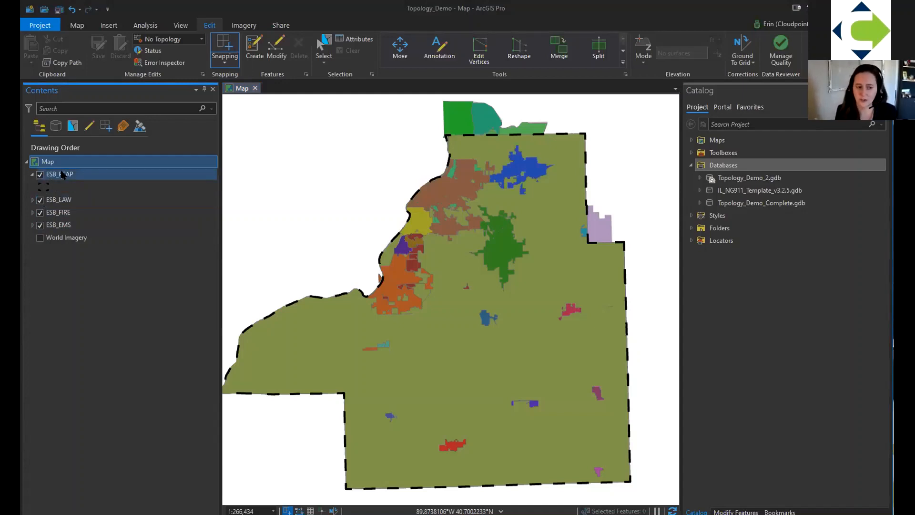
{"action": "left_click", "coordinate": [39, 200]}
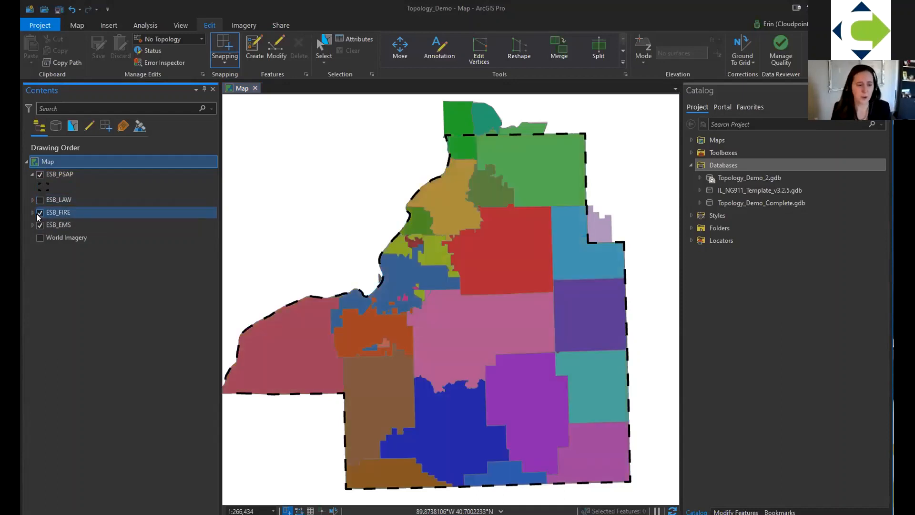
{"action": "left_click", "coordinate": [39, 213]}
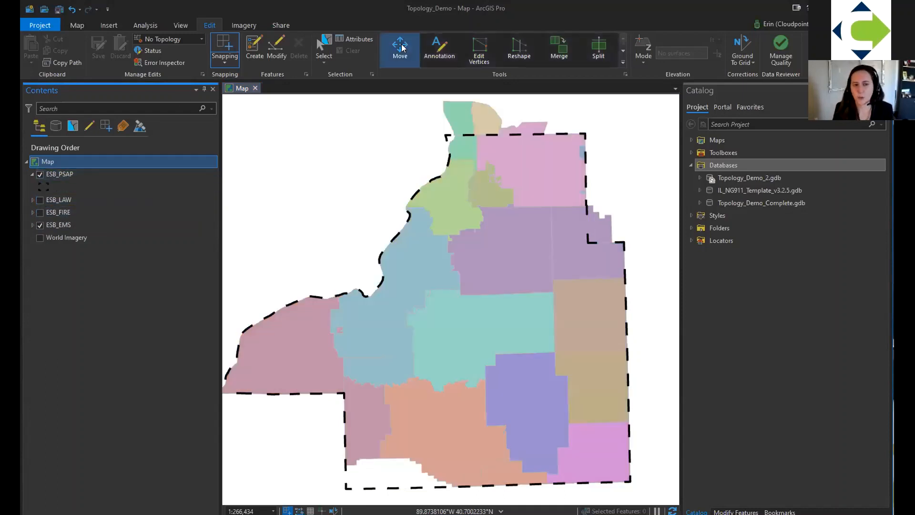
Step: Expand the IL_NG911_Template_v3.2.5.gdb geodatabase and examine its Recommended, Required and StronglyRecommended feature datasets
{"action": "left_click", "coordinate": [702, 181]}
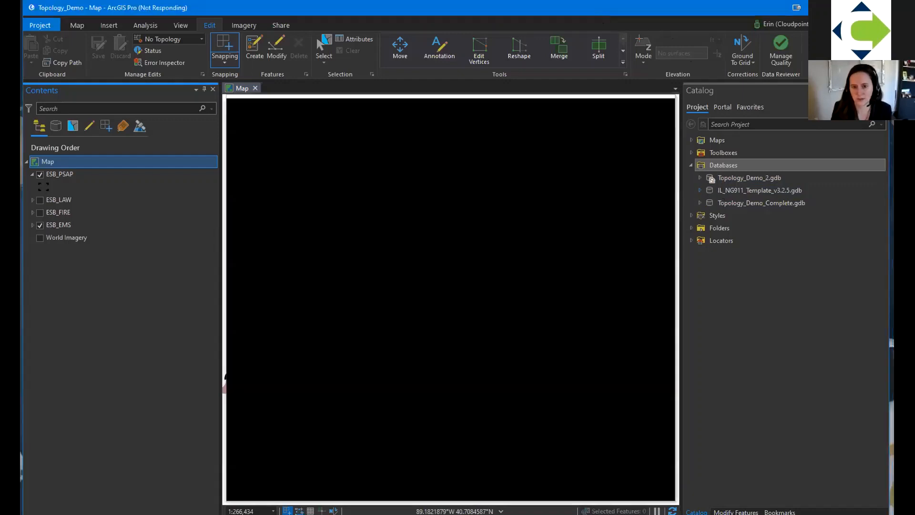
{"action": "left_click", "coordinate": [699, 190]}
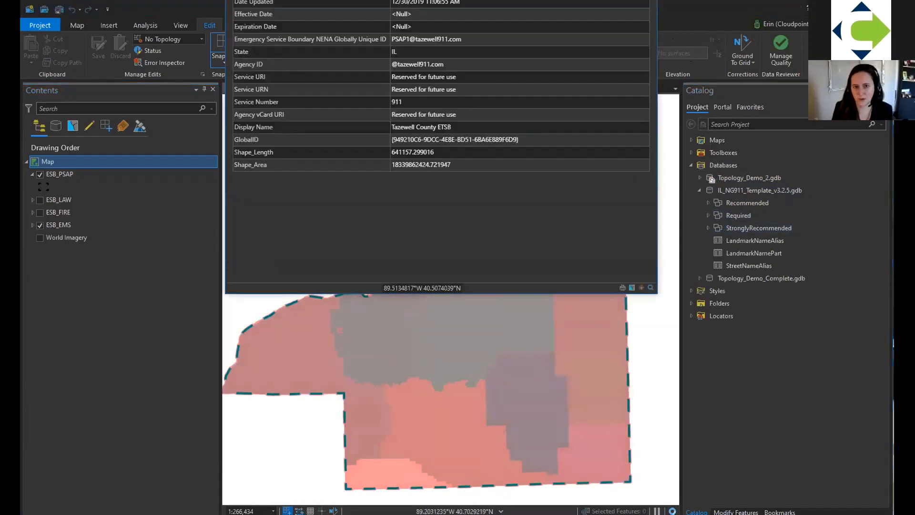
{"action": "left_click", "coordinate": [649, 1]}
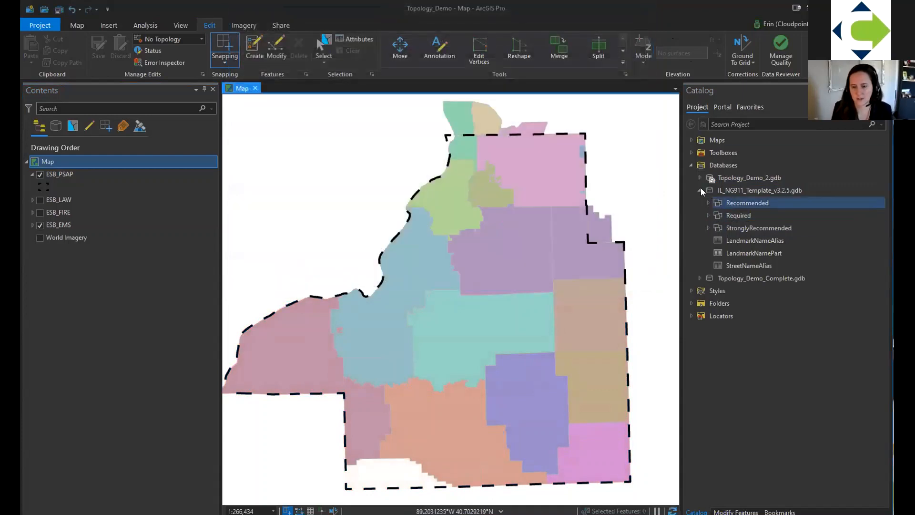
{"action": "left_click", "coordinate": [715, 201]}
{"action": "left_click", "coordinate": [722, 191]}
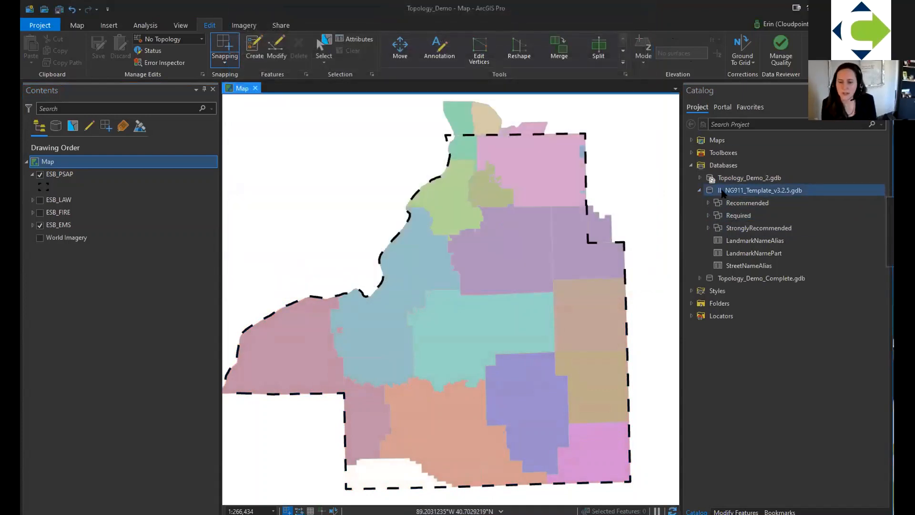
{"action": "left_click", "coordinate": [720, 203]}
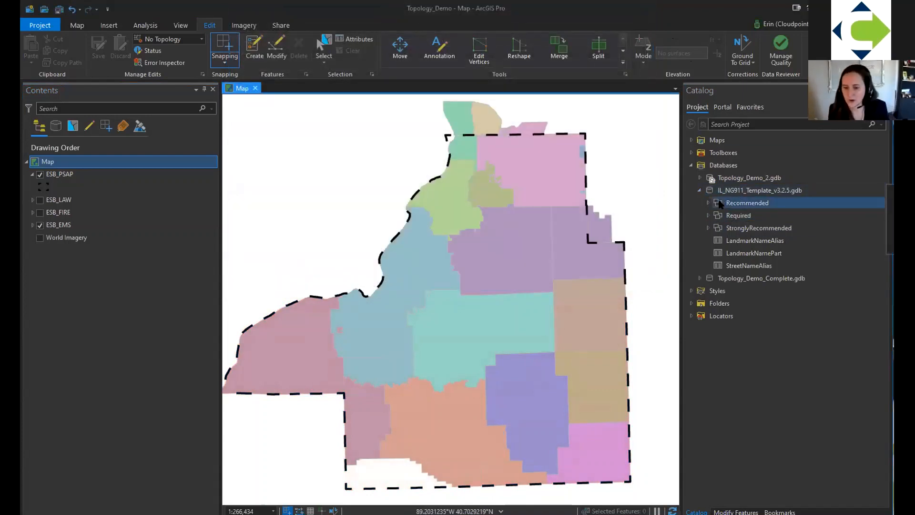
{"action": "left_click", "coordinate": [717, 215]}
{"action": "left_click", "coordinate": [716, 228]}
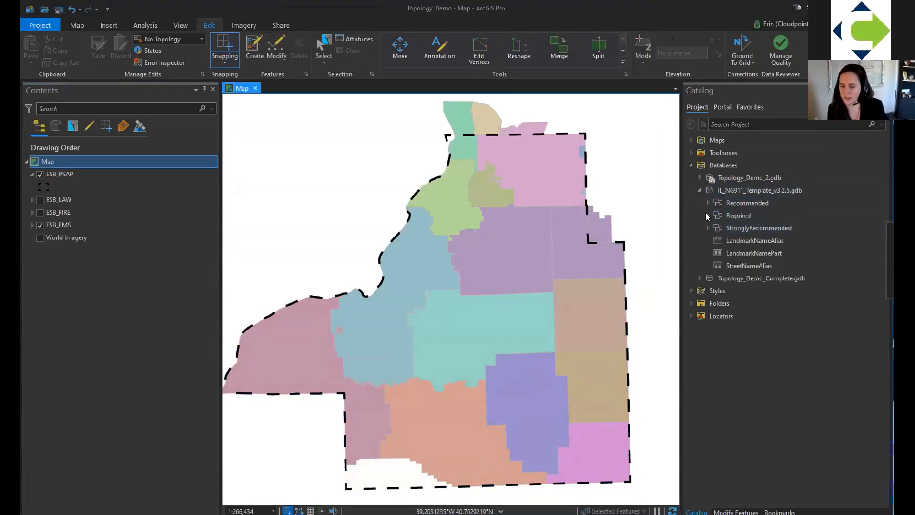
Step: Examine the feature classes and topology inside the template's Required dataset, and collapse the template geodatabase
{"action": "left_click", "coordinate": [708, 216]}
{"action": "left_click", "coordinate": [753, 241]}
{"action": "left_click", "coordinate": [752, 266]}
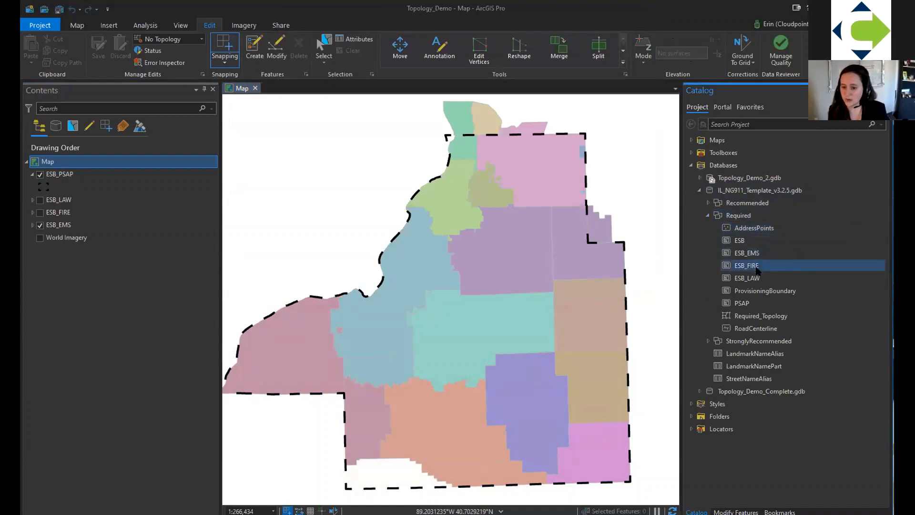
{"action": "left_click", "coordinate": [750, 291]}
{"action": "left_click", "coordinate": [746, 329]}
{"action": "left_click", "coordinate": [747, 317]}
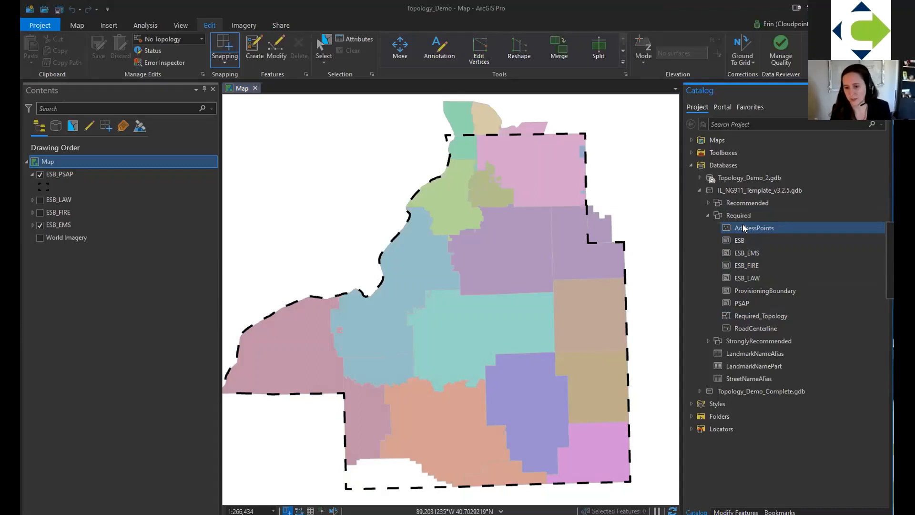
{"action": "left_click", "coordinate": [707, 216]}
{"action": "left_click", "coordinate": [700, 190]}
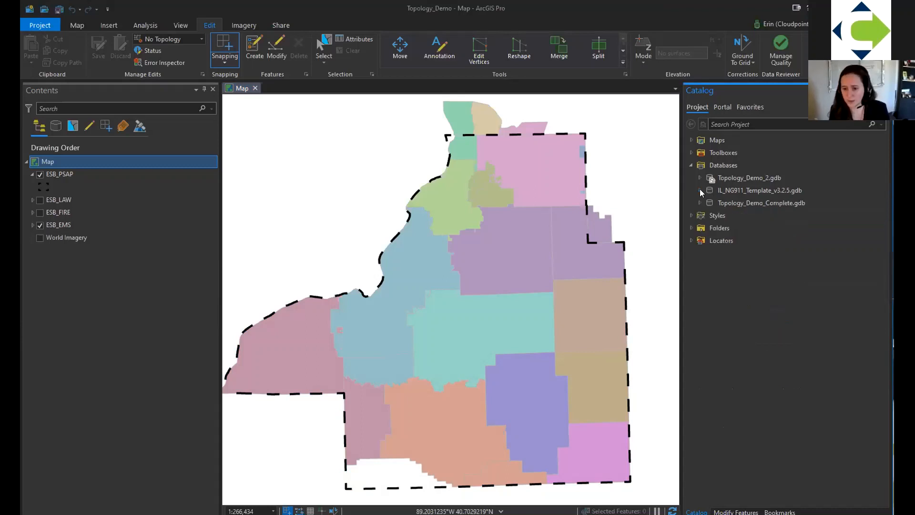
Step: Start a new feature dataset in Topology_Demo_2.gdb and name it Required
{"action": "left_click", "coordinate": [699, 178]}
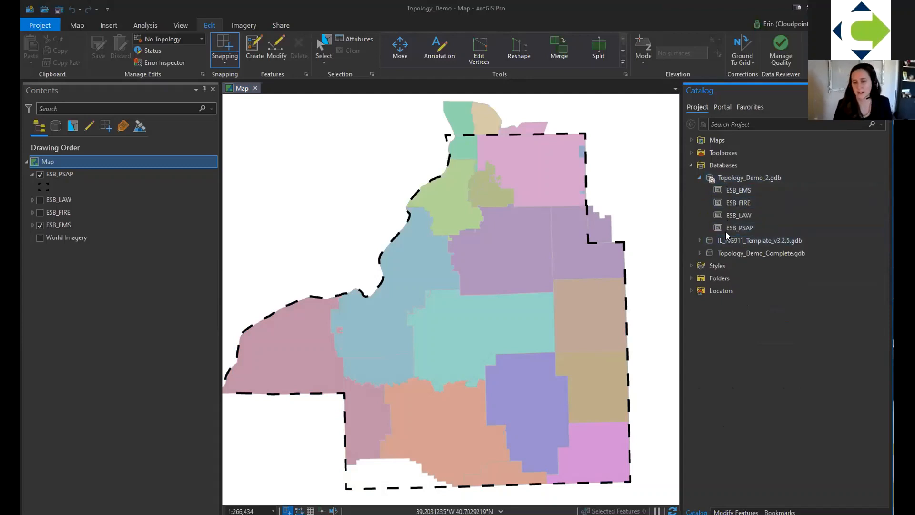
{"action": "right_click", "coordinate": [744, 175]}
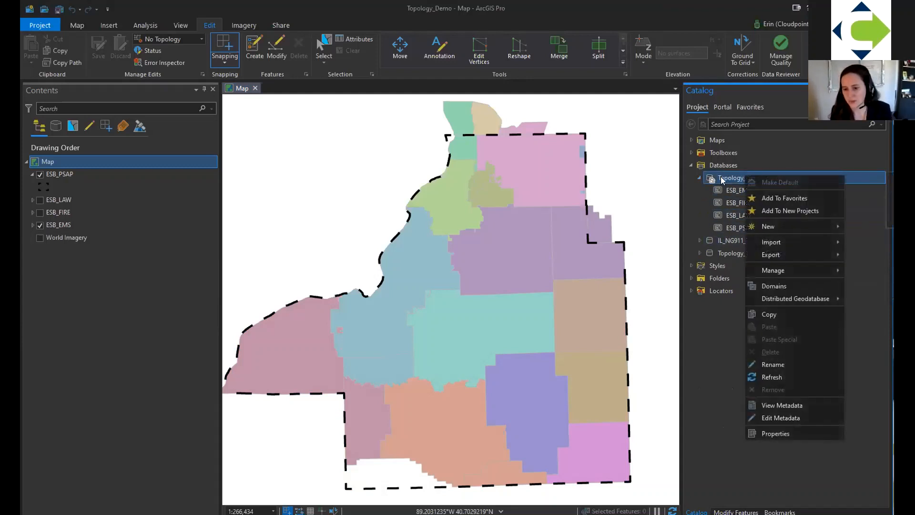
{"action": "mouse_move", "coordinate": [778, 226]}
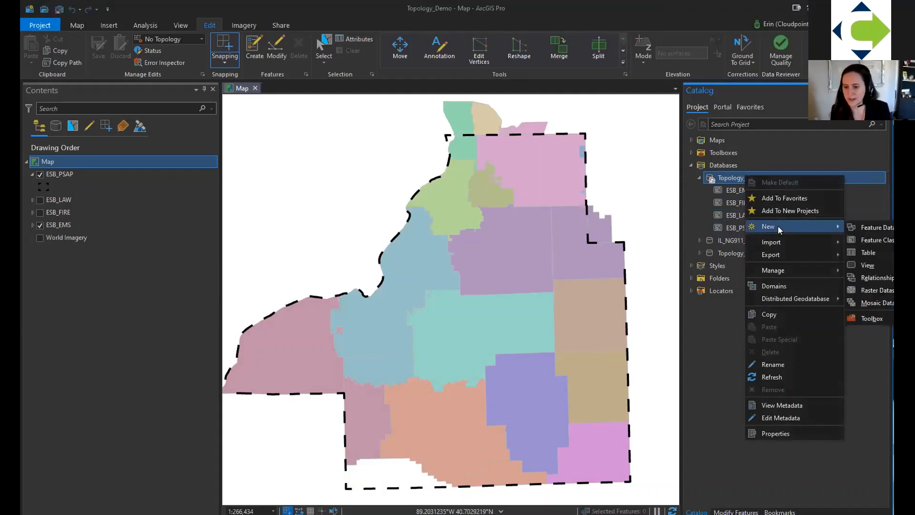
{"action": "left_click", "coordinate": [863, 225]}
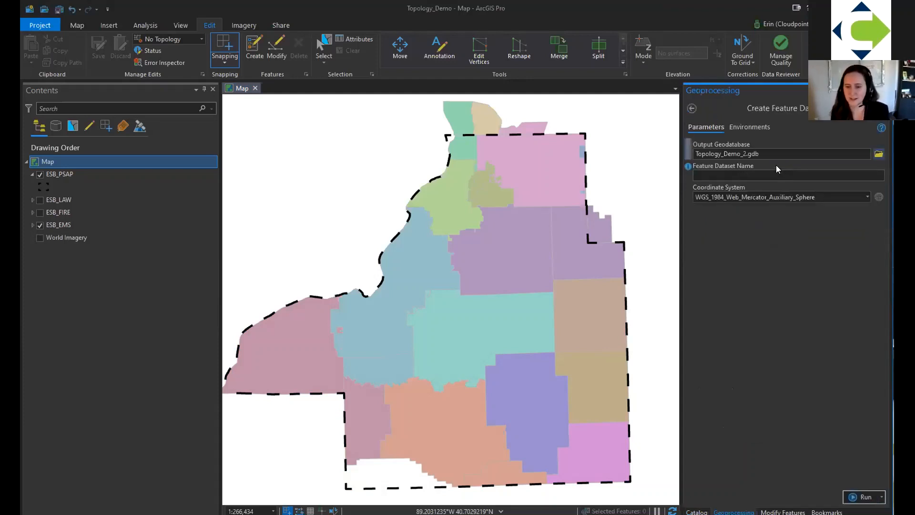
{"action": "left_click", "coordinate": [717, 174]}
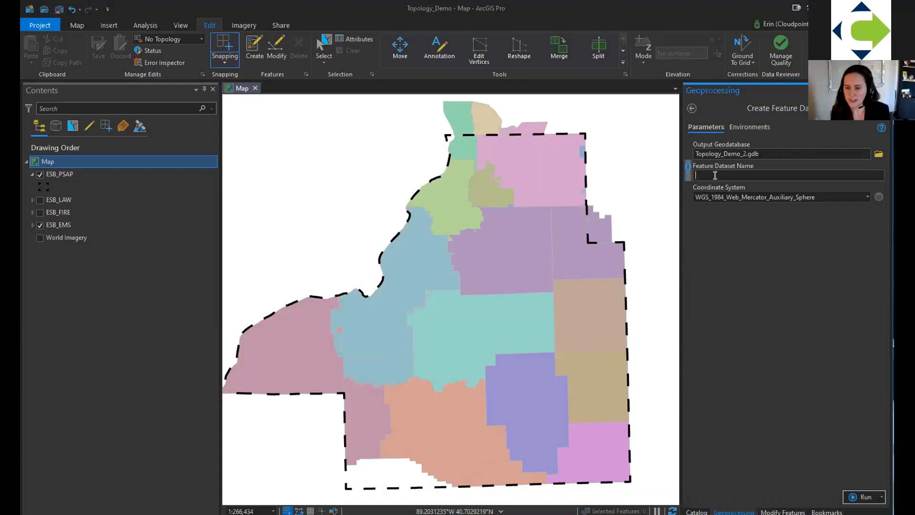
{"action": "type", "text": "Required"}
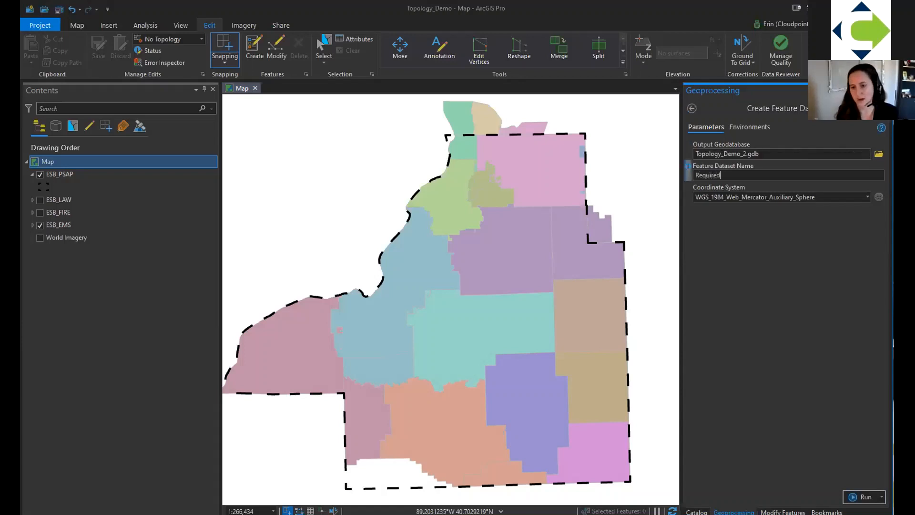
{"action": "left_click", "coordinate": [763, 224]}
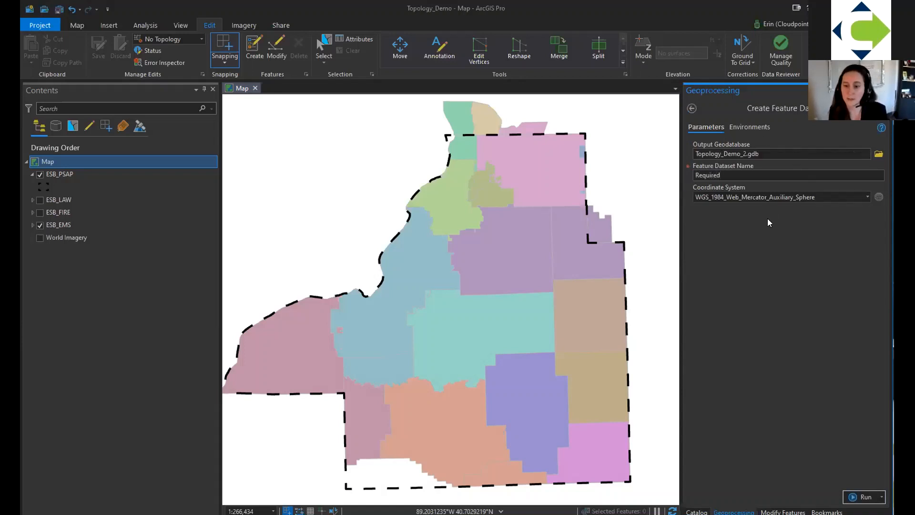
Step: Set the coordinate system to the current map's NAD_1983_2011_StatePlane_Illinois_West_FIPS_1202_Ft_US and create the feature dataset
{"action": "left_click", "coordinate": [867, 196]}
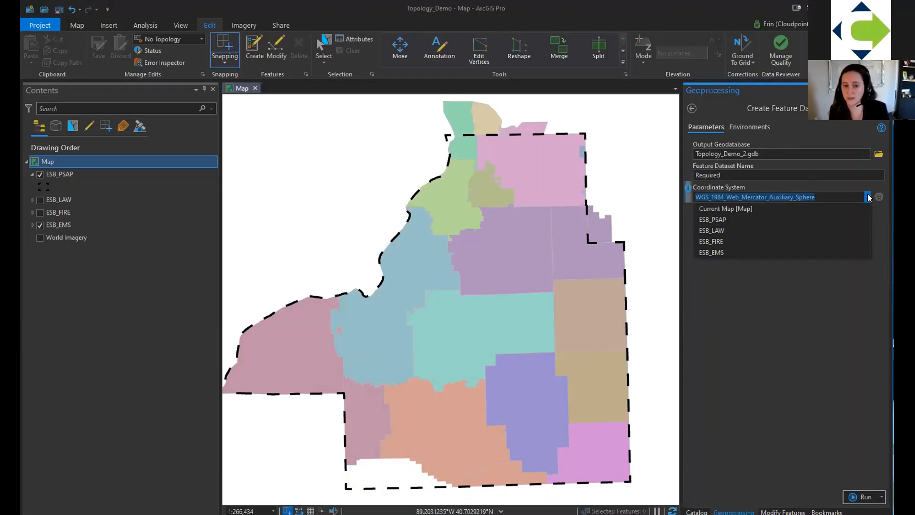
{"action": "left_click", "coordinate": [789, 210]}
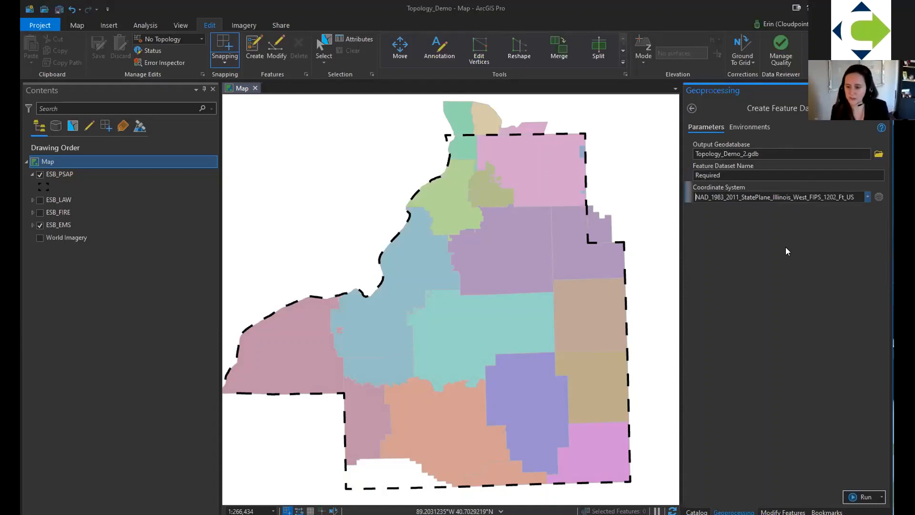
{"action": "left_click", "coordinate": [858, 496]}
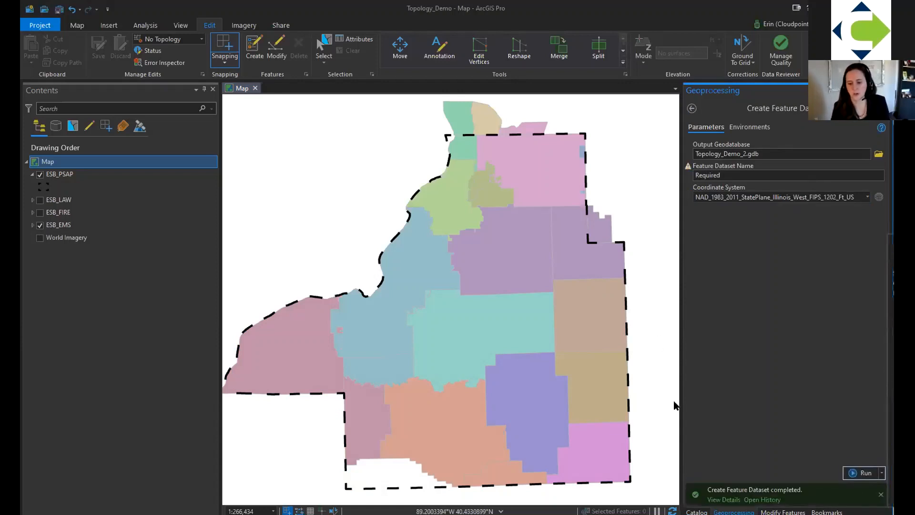
Step: Move the ESB_EMS, ESB_FIRE, ESB_LAW and ESB_PSAP feature classes into the Required dataset and expand it
{"action": "left_click", "coordinate": [696, 512]}
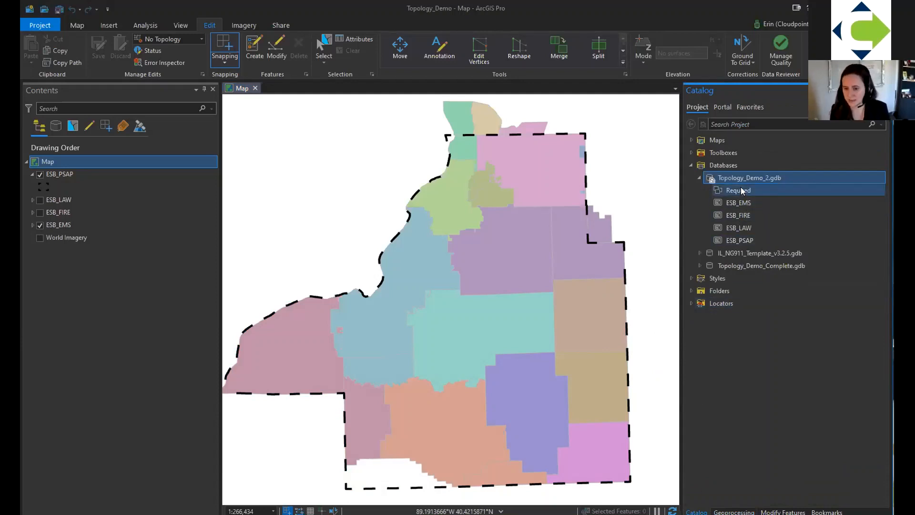
{"action": "left_click", "coordinate": [738, 202]}
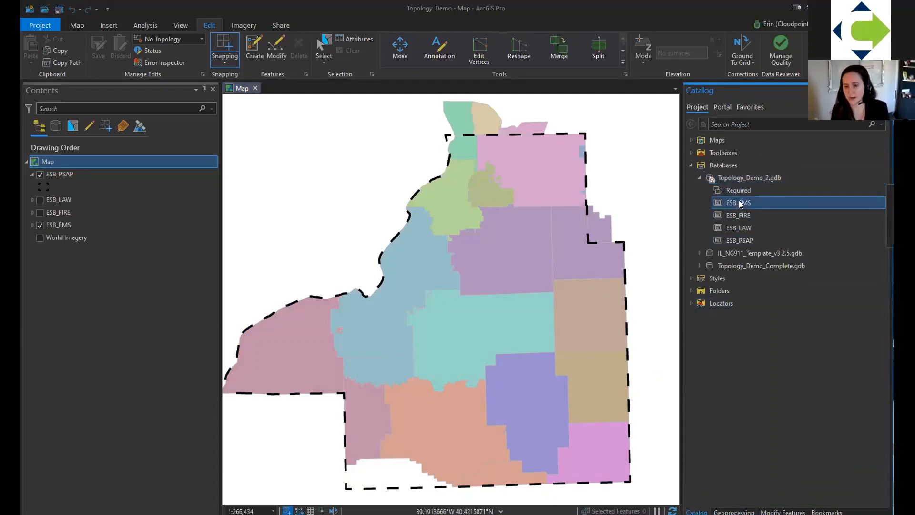
{"action": "left_click", "coordinate": [743, 239], "text": "shift"}
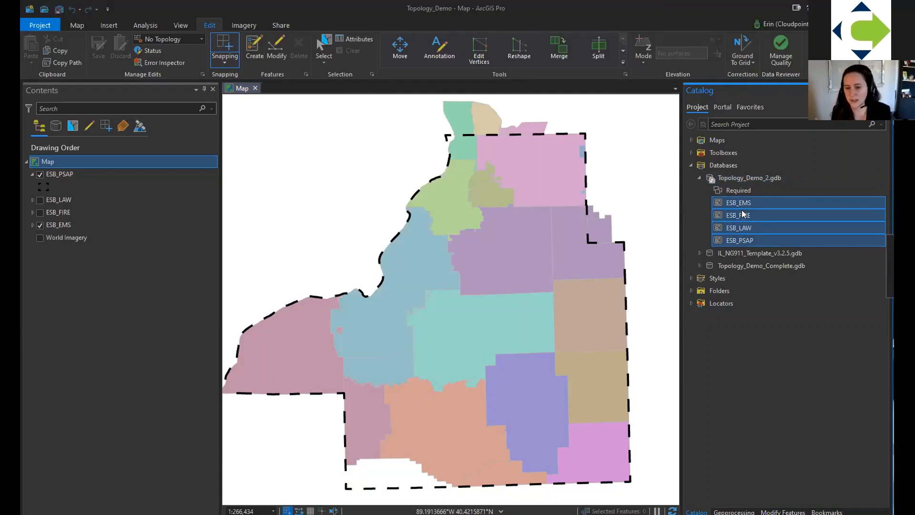
{"action": "left_click_drag", "start_coordinate": [743, 214], "coordinate": [737, 190]}
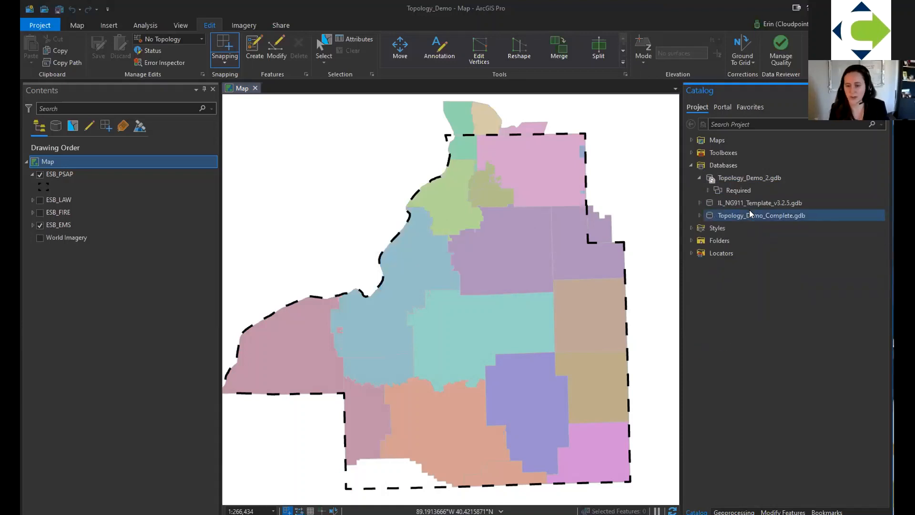
{"action": "left_click", "coordinate": [707, 190]}
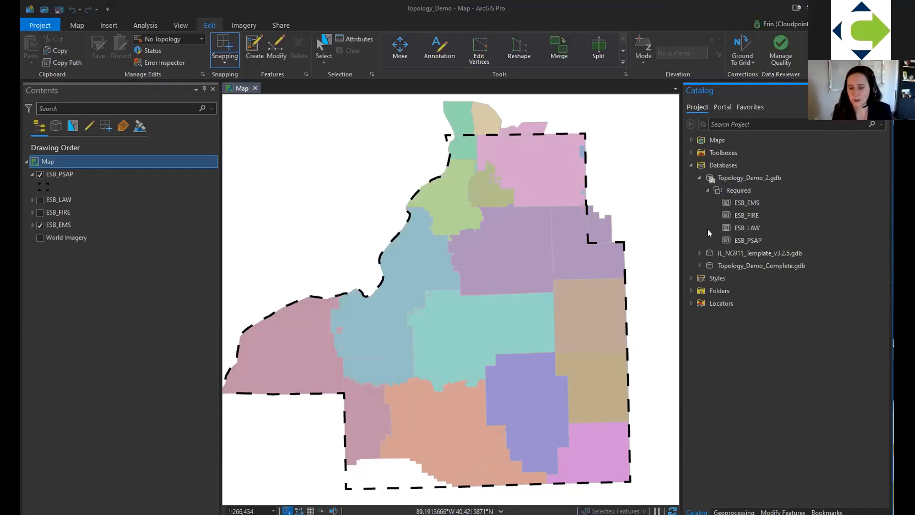
Step: Start a new topology in the Required dataset with ESB_EMS, ESB_LAW, ESB_FIRE and ESB_PSAP participating, and proceed to its rules
{"action": "left_click", "coordinate": [734, 190]}
{"action": "right_click", "coordinate": [733, 189]}
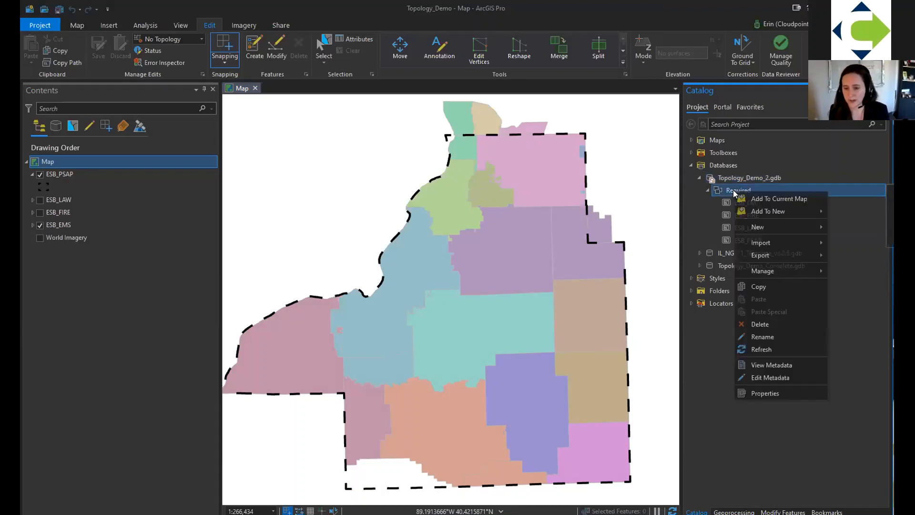
{"action": "mouse_move", "coordinate": [764, 223]}
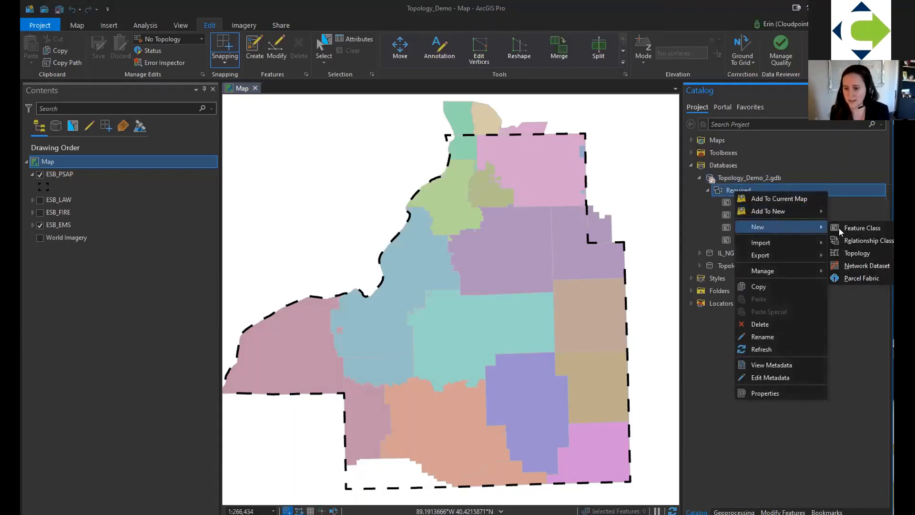
{"action": "left_click", "coordinate": [847, 254]}
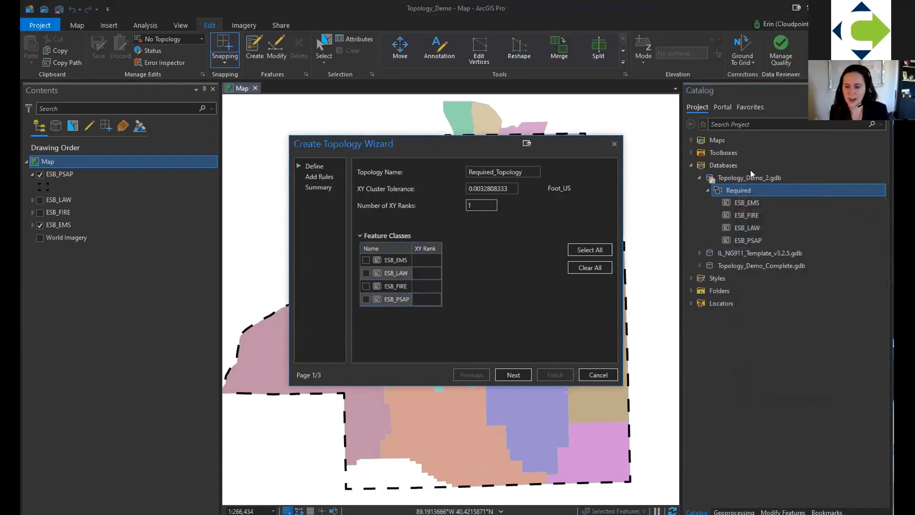
{"action": "left_click", "coordinate": [366, 259]}
{"action": "left_click", "coordinate": [366, 273]}
{"action": "left_click", "coordinate": [367, 285]}
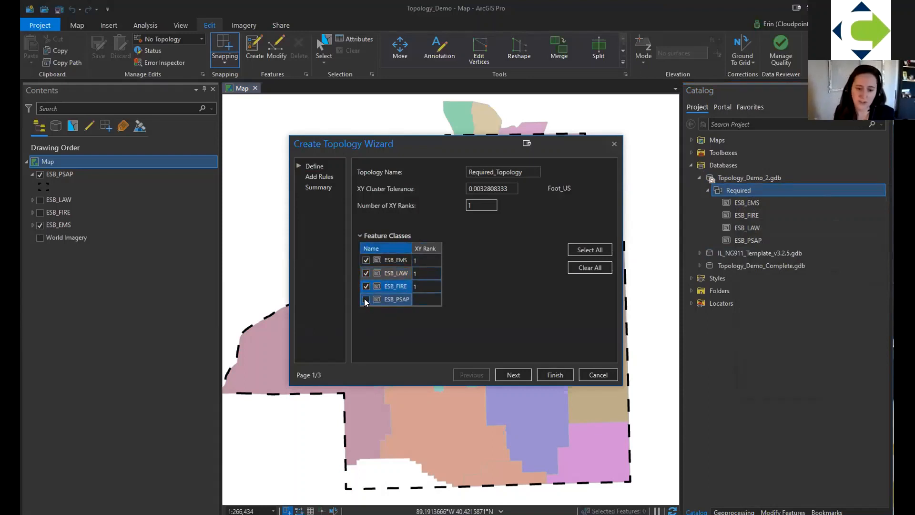
{"action": "left_click", "coordinate": [365, 299]}
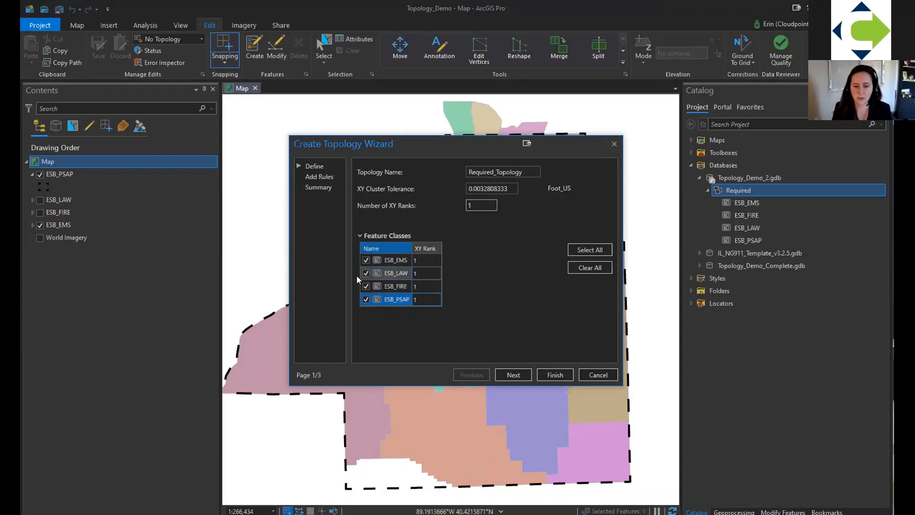
{"action": "left_click", "coordinate": [519, 375]}
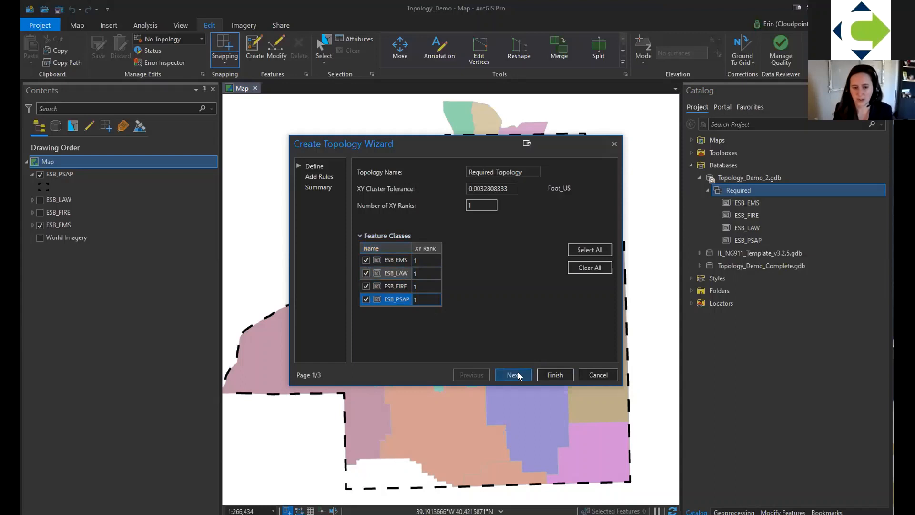
{"action": "left_click", "coordinate": [519, 375]}
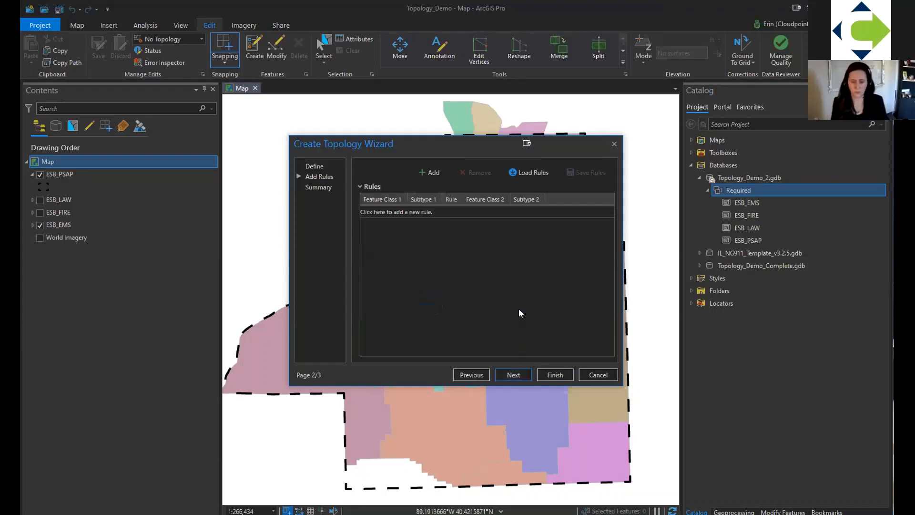
Step: Add the rules Must Not Have Gaps (Area) and Must Not Overlap (Area) for ESB_EMS
{"action": "left_click", "coordinate": [398, 212]}
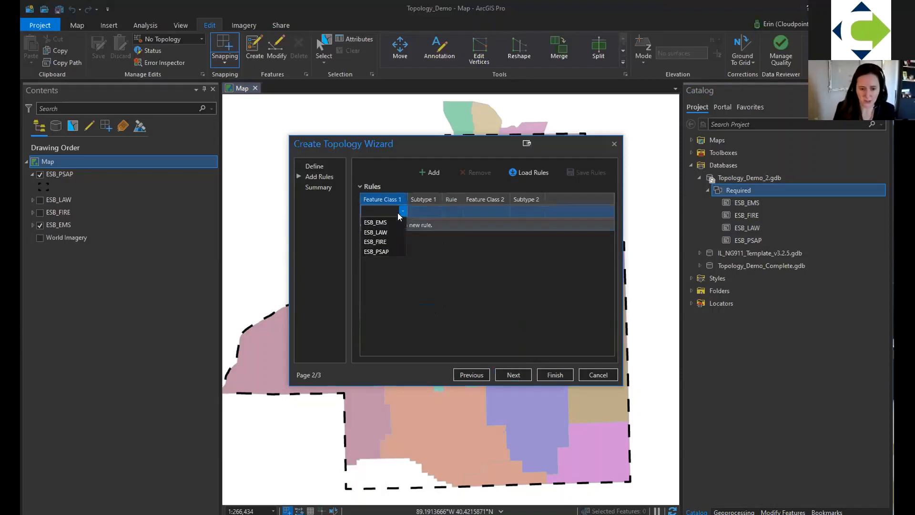
{"action": "left_click", "coordinate": [389, 222]}
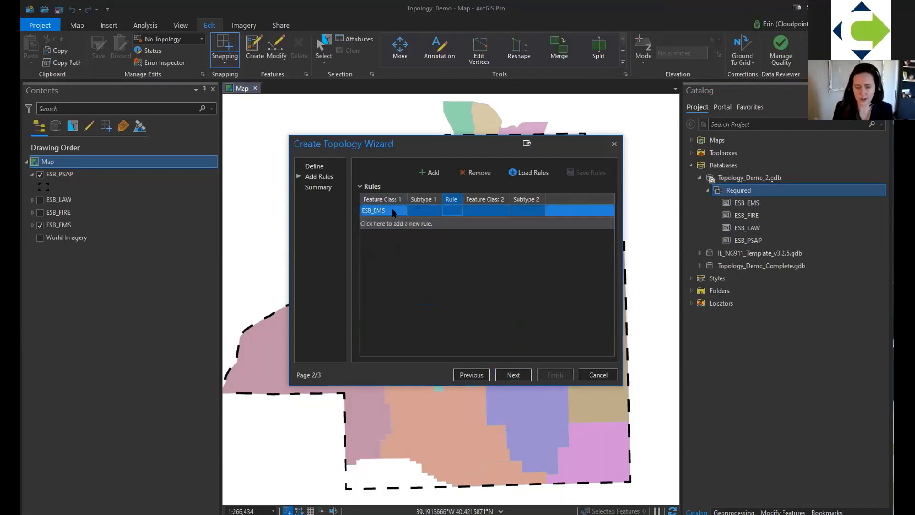
{"action": "left_click", "coordinate": [452, 211]}
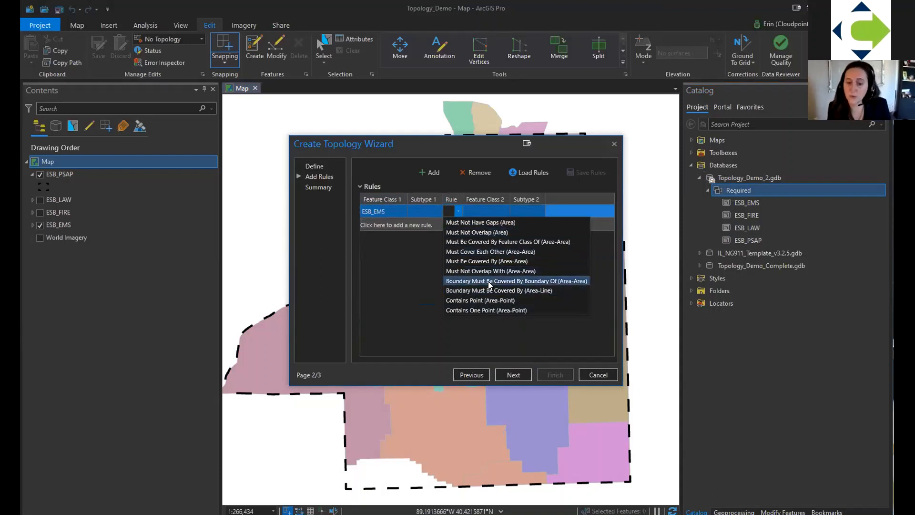
{"action": "left_click", "coordinate": [483, 224]}
{"action": "left_click", "coordinate": [393, 225]}
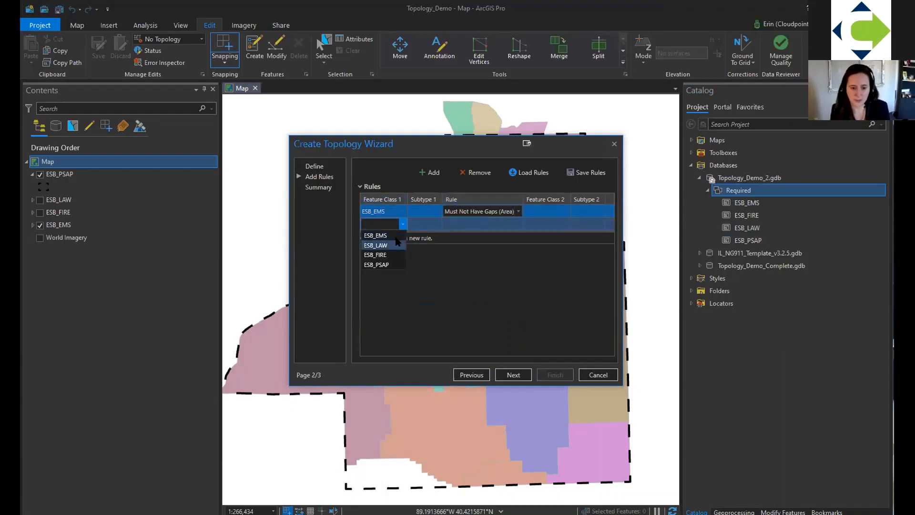
{"action": "left_click", "coordinate": [381, 235]}
{"action": "left_click", "coordinate": [508, 223]}
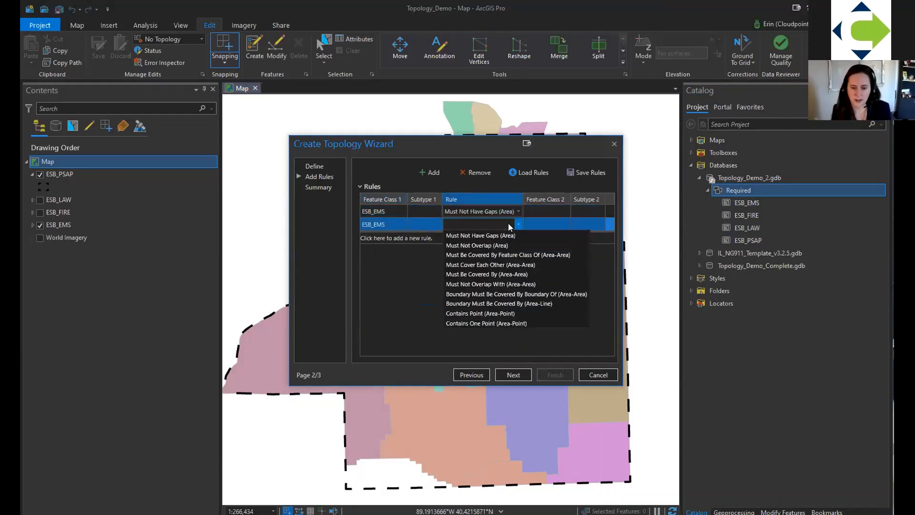
{"action": "left_click", "coordinate": [507, 246]}
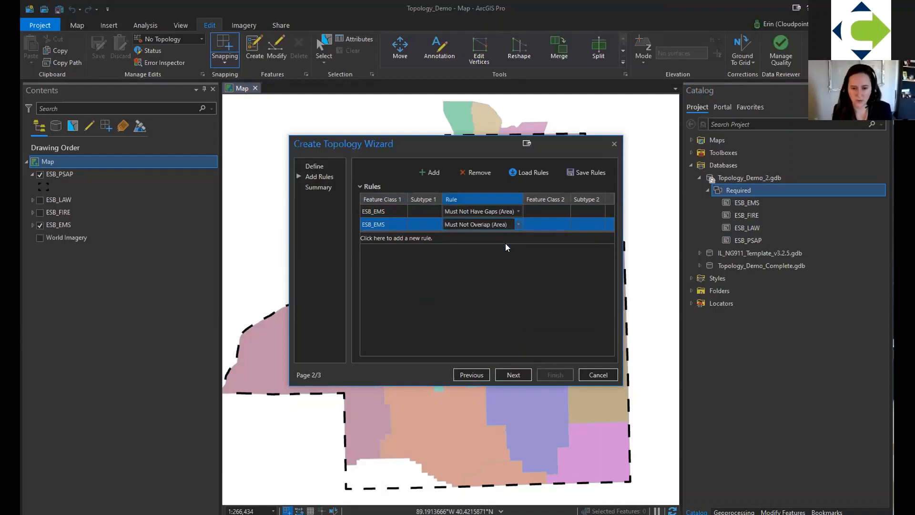
Step: Add a third ESB_EMS rule, Boundary Must Be Covered By Boundary Of (Area-Area), with ESB_PSAP as the second feature class
{"action": "left_click", "coordinate": [386, 235]}
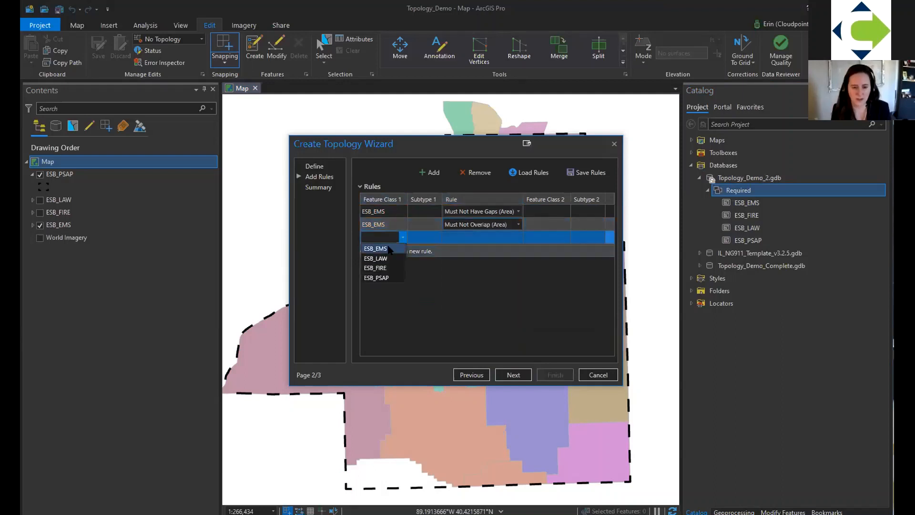
{"action": "left_click", "coordinate": [381, 248]}
{"action": "left_click", "coordinate": [481, 235]}
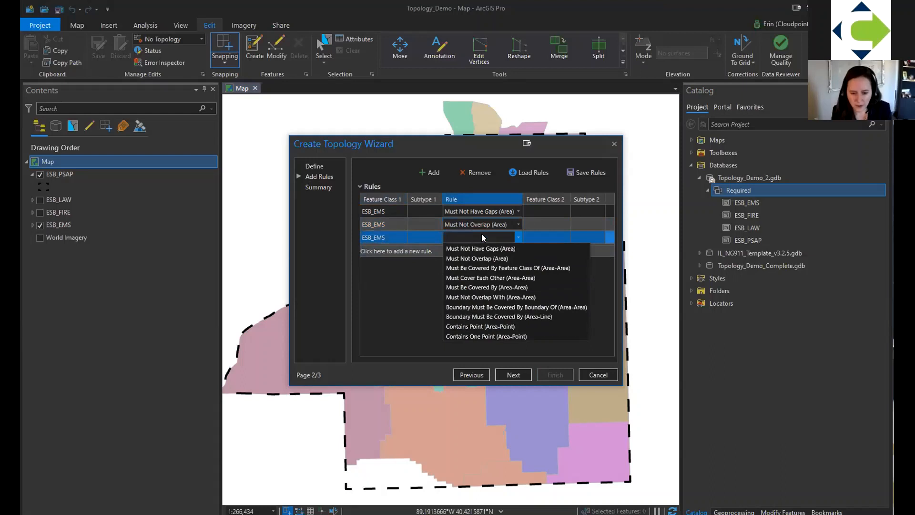
{"action": "left_click", "coordinate": [500, 307]}
{"action": "left_click", "coordinate": [599, 236]}
{"action": "left_click", "coordinate": [596, 237]}
{"action": "left_click", "coordinate": [585, 277]}
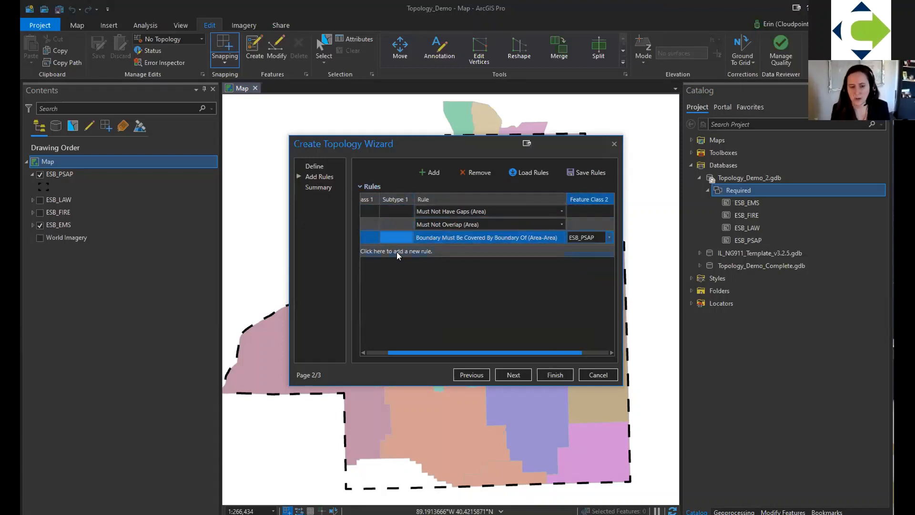
Step: Review the summary's feature classes and rules, then create the topology and select it in the Required dataset
{"action": "left_click", "coordinate": [517, 375]}
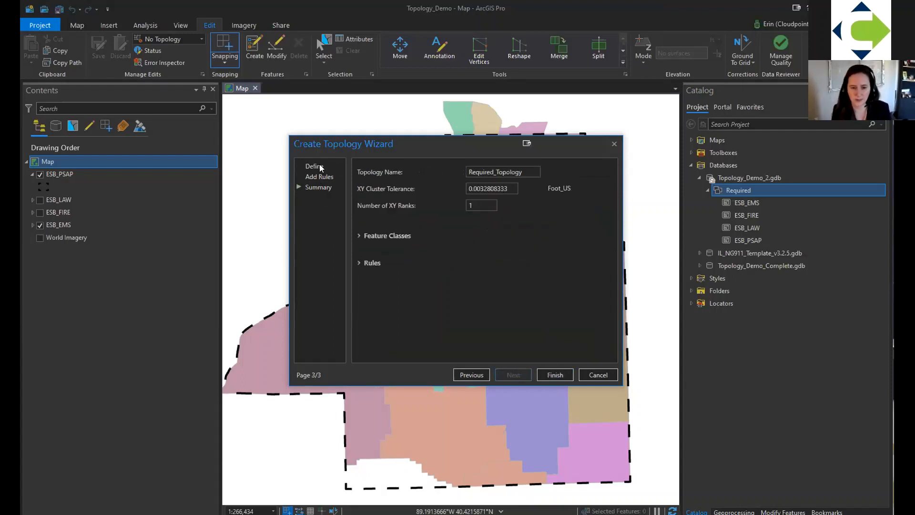
{"action": "left_click", "coordinate": [386, 236]}
{"action": "left_click", "coordinate": [377, 331]}
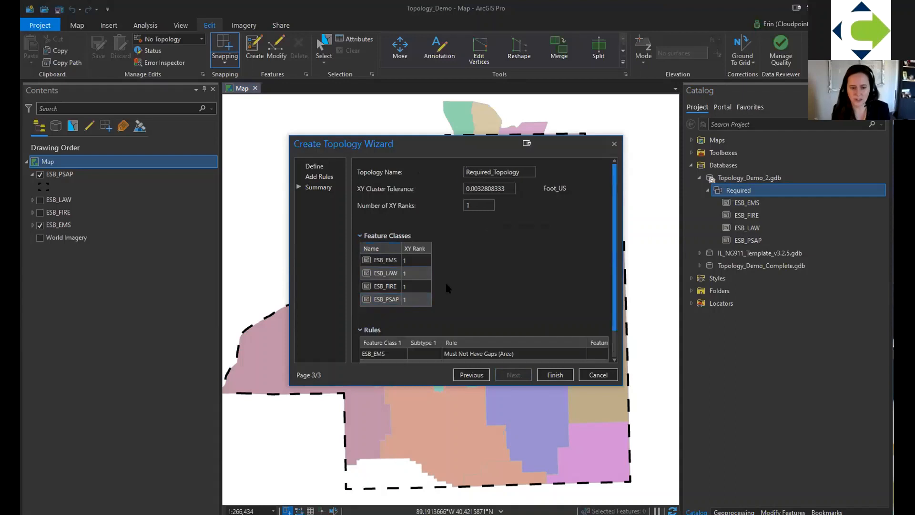
{"action": "left_click", "coordinate": [554, 374]}
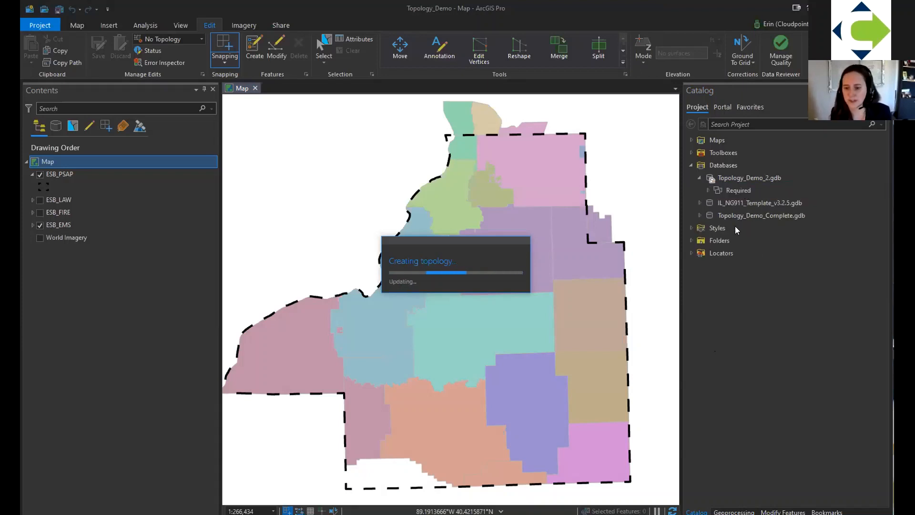
{"action": "left_click", "coordinate": [708, 190]}
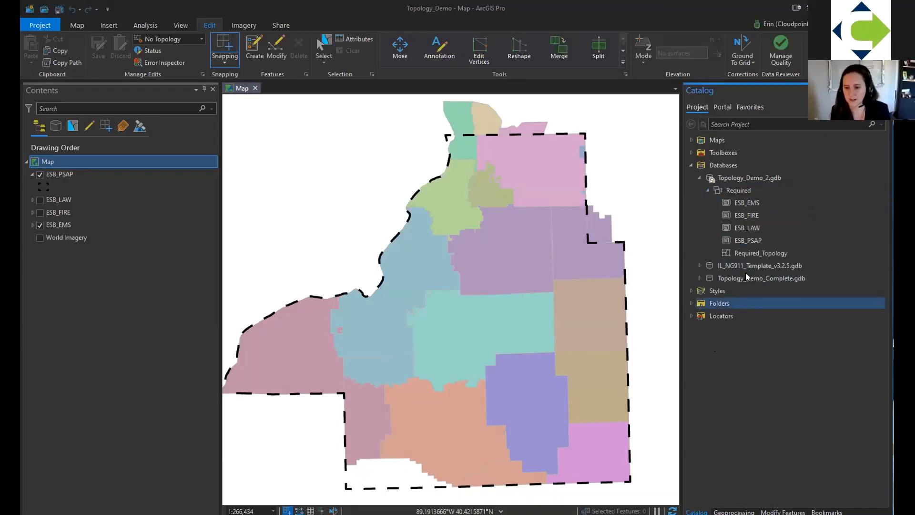
{"action": "left_click", "coordinate": [744, 251]}
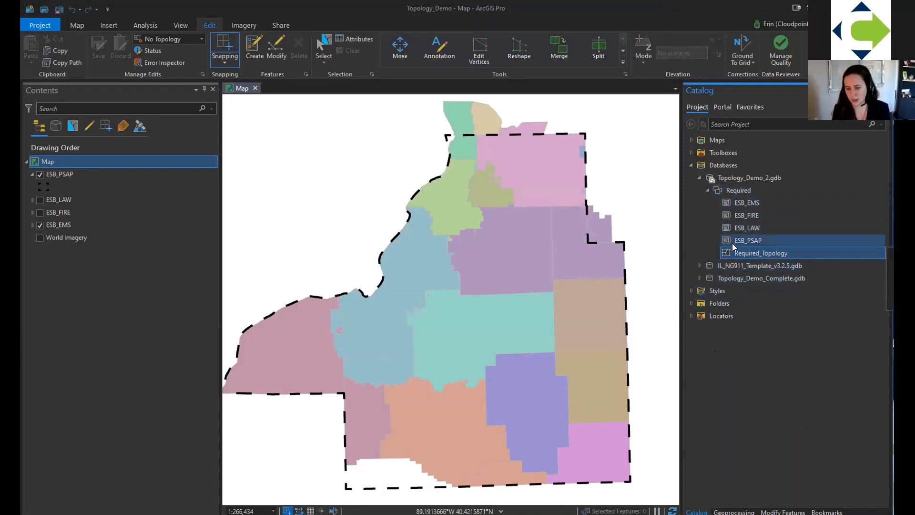
Step: Open the properties of Required_Topology in the Required dataset of IL_NG911_Template_v3.2.5.gdb
{"action": "left_click", "coordinate": [701, 264]}
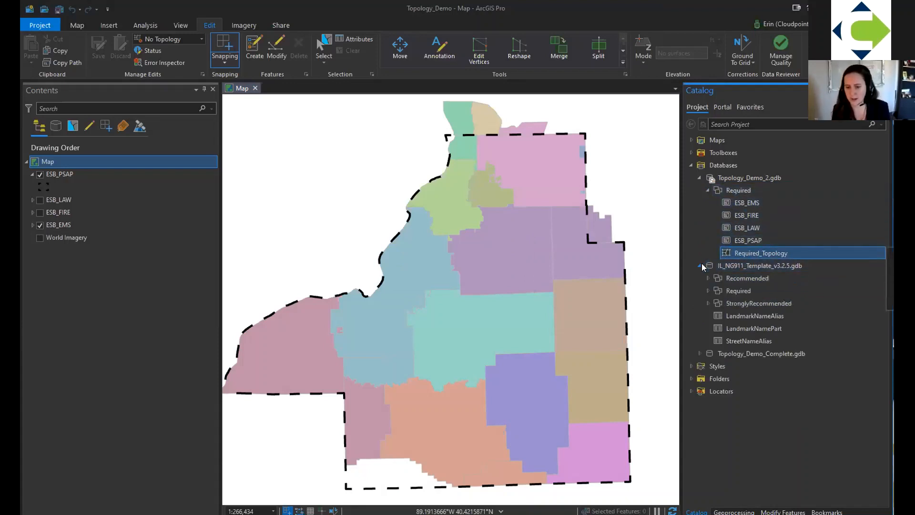
{"action": "left_click", "coordinate": [708, 290]}
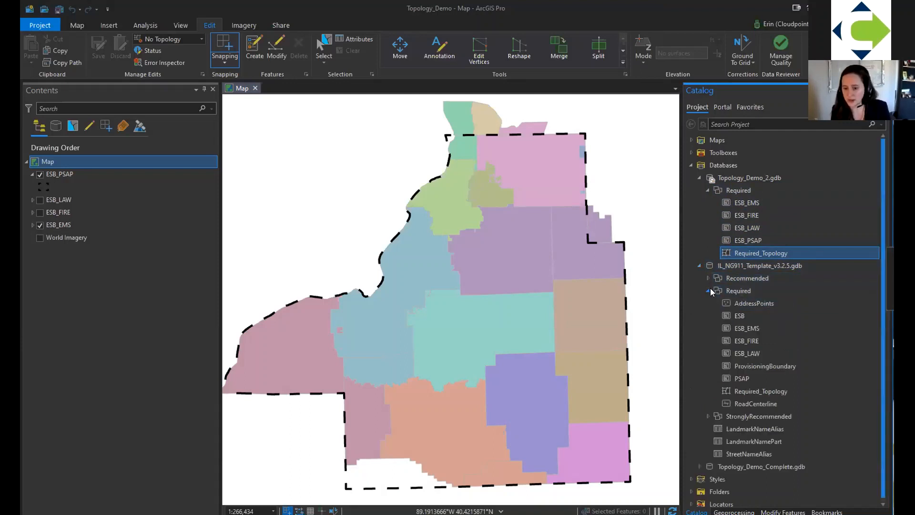
{"action": "right_click", "coordinate": [741, 390]}
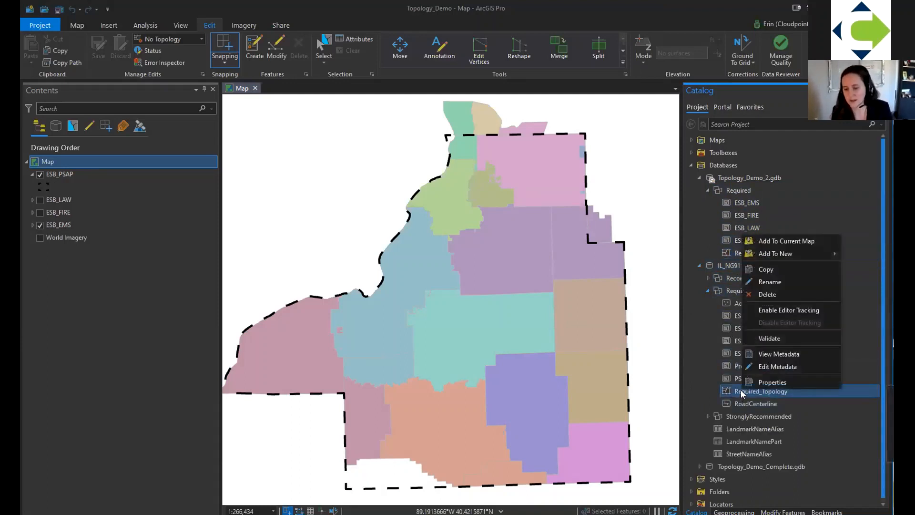
{"action": "left_click", "coordinate": [758, 382]}
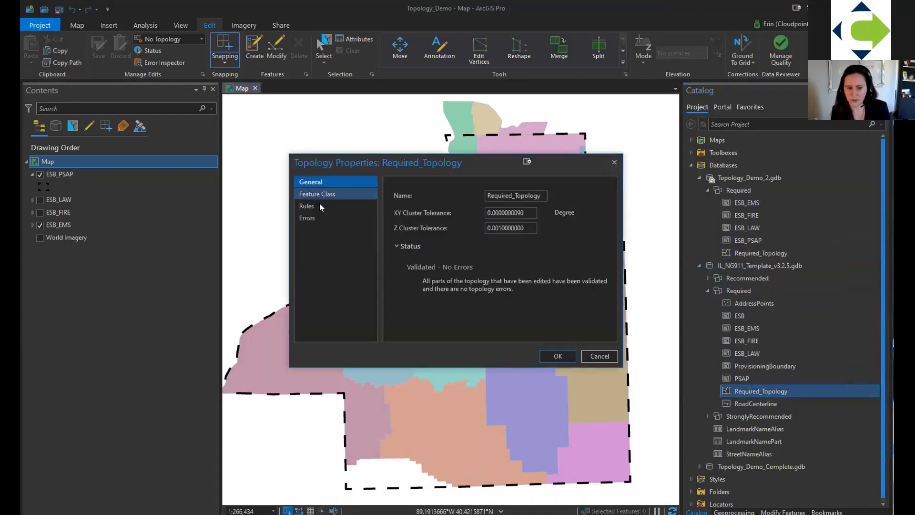
Step: Examine the template topology's participating feature classes and its full list of rules
{"action": "left_click", "coordinate": [307, 194]}
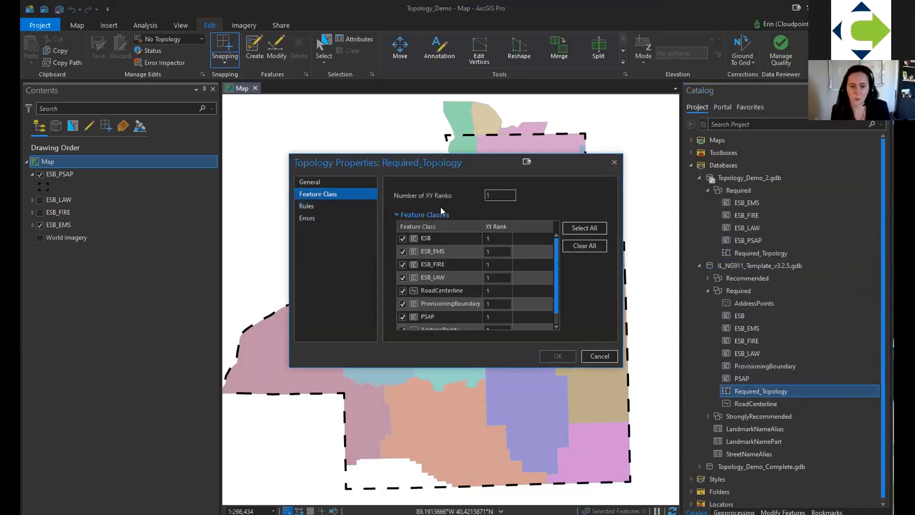
{"action": "left_click", "coordinate": [402, 290]}
{"action": "scroll", "coordinate": [438, 296], "scroll_direction": "down", "scroll_amount": 1}
{"action": "left_click", "coordinate": [319, 205]}
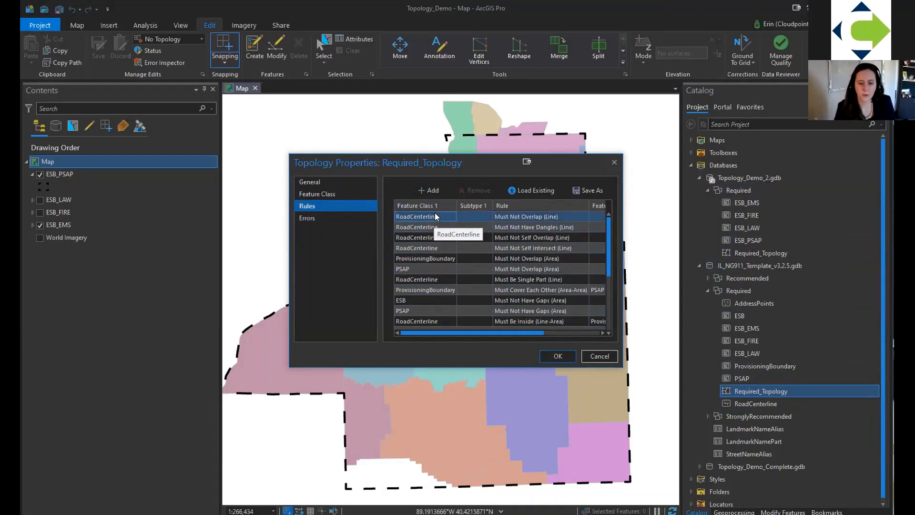
{"action": "scroll", "coordinate": [431, 220], "scroll_direction": "down", "scroll_amount": 4}
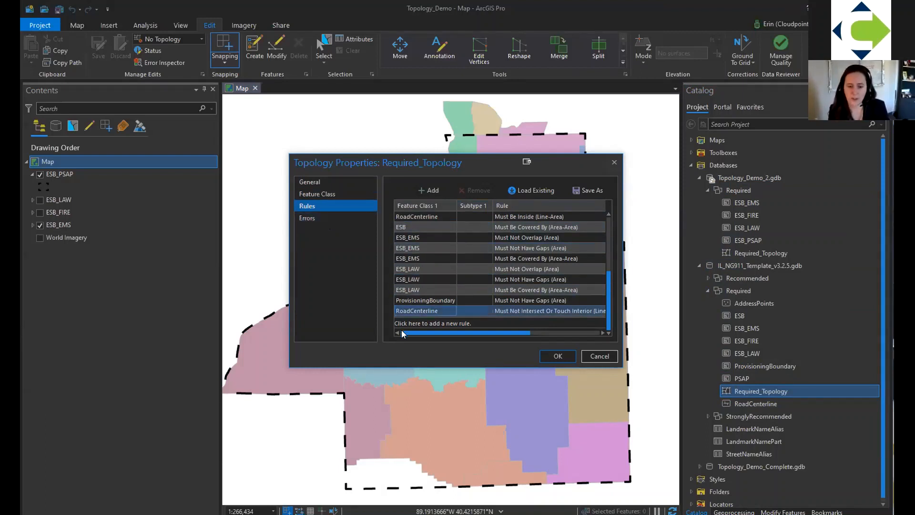
Step: Remove the ESB_EMS Must Not Overlap and Must Not Have Gaps rules and the RoadCenterline Must Be Inside rule
{"action": "left_click", "coordinate": [412, 226]}
{"action": "left_click", "coordinate": [408, 237]}
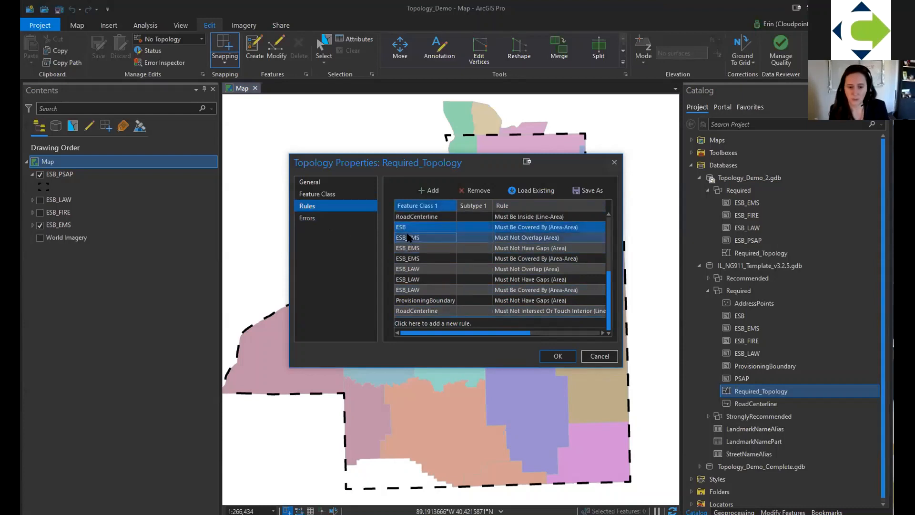
{"action": "left_click", "coordinate": [475, 190]}
{"action": "left_click", "coordinate": [411, 249]}
{"action": "left_click", "coordinate": [474, 190]}
{"action": "left_click", "coordinate": [413, 237]}
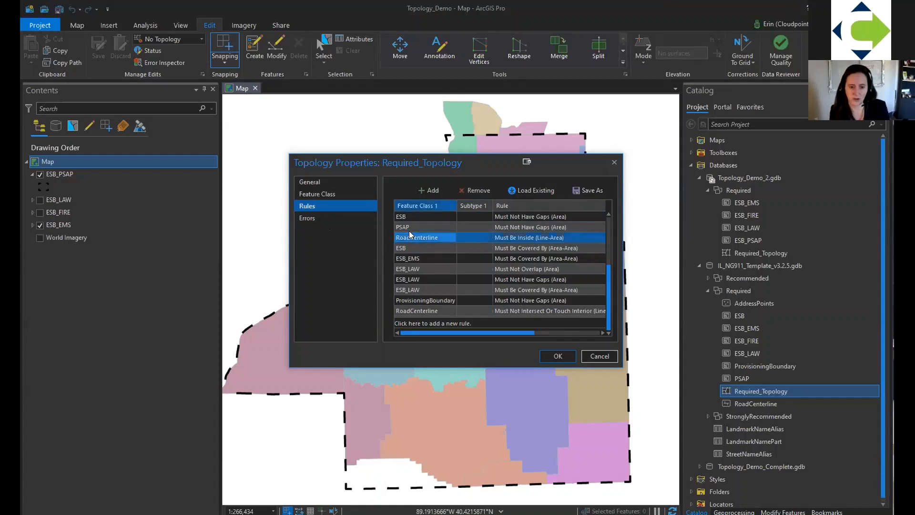
{"action": "left_click", "coordinate": [474, 191]}
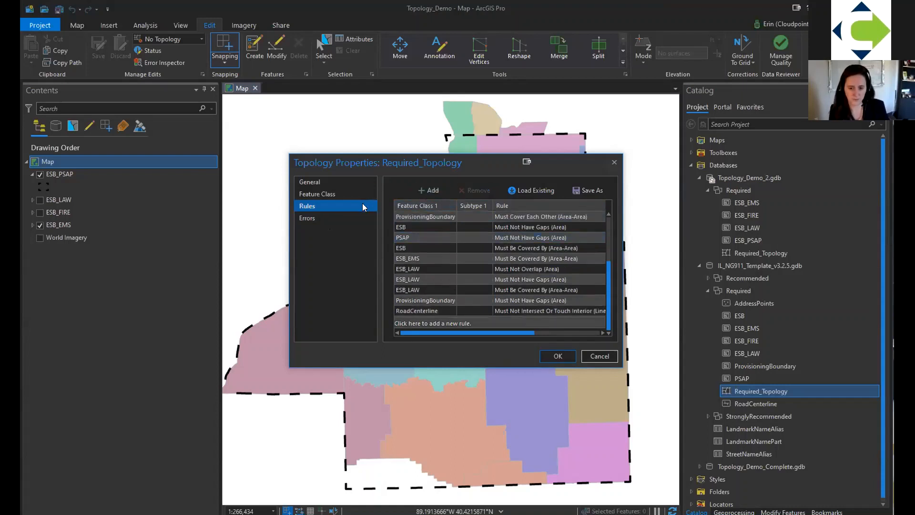
Step: Remove all remaining rules from the template topology so its rule list is empty
{"action": "left_click", "coordinate": [438, 216]}
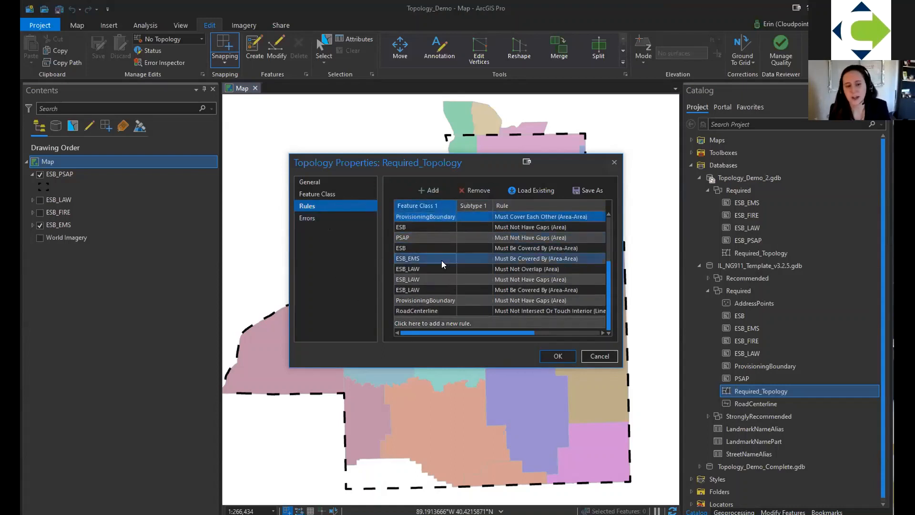
{"action": "left_click", "coordinate": [438, 310], "text": "shift"}
{"action": "left_click", "coordinate": [476, 190]}
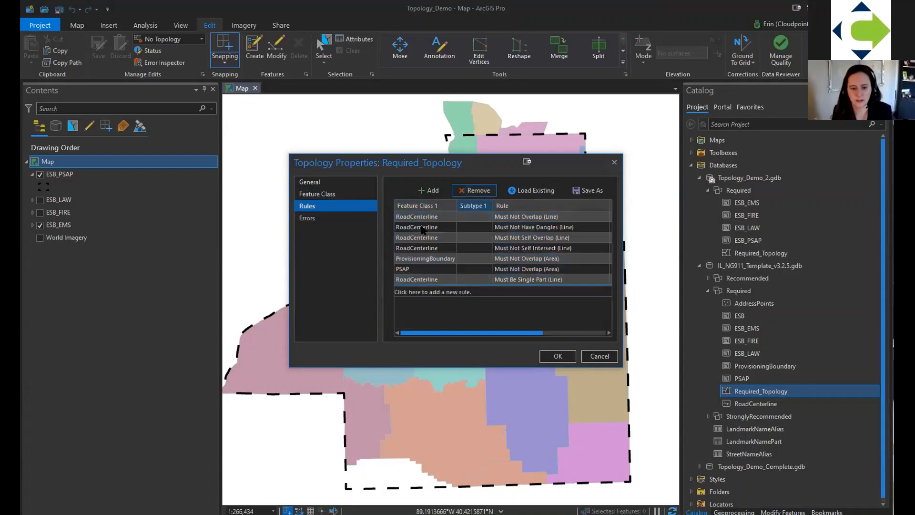
{"action": "left_click", "coordinate": [426, 218]}
{"action": "left_click", "coordinate": [417, 279], "text": "shift"}
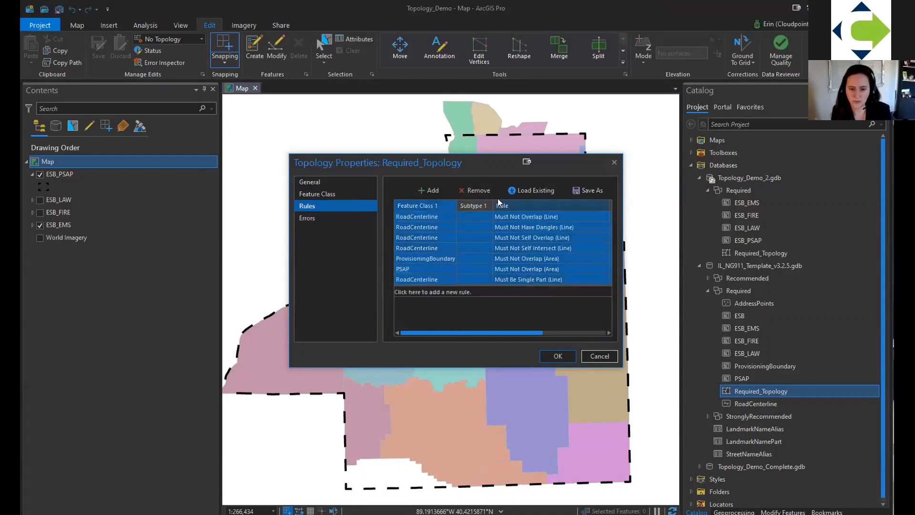
{"action": "left_click", "coordinate": [476, 191]}
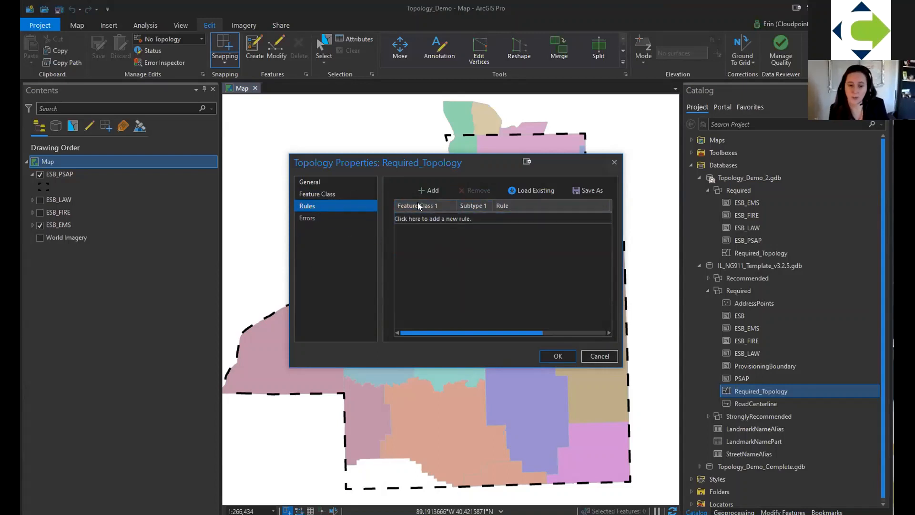
Step: Load the existing rule set 3.2.5.rul into the template topology, using the TopologyRules folder path copied from File Explorer
{"action": "left_click", "coordinate": [525, 191]}
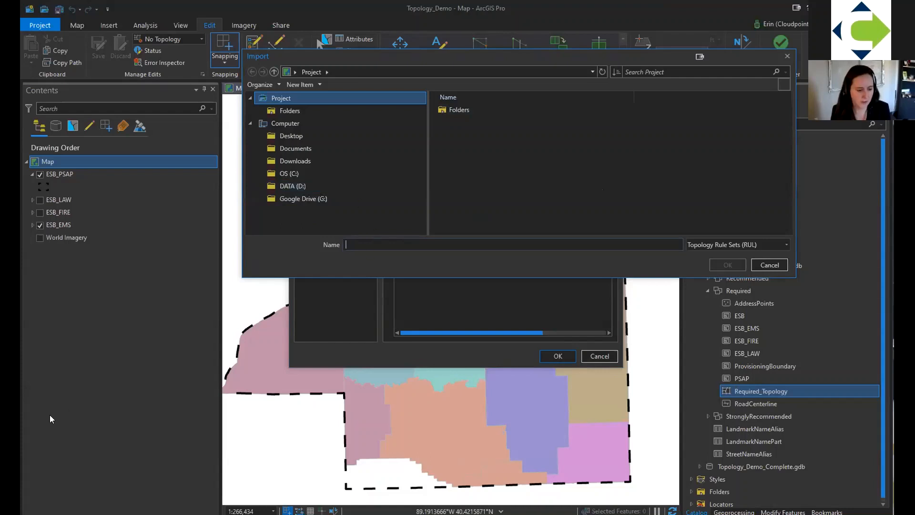
{"action": "key", "text": "alt+Tab"}
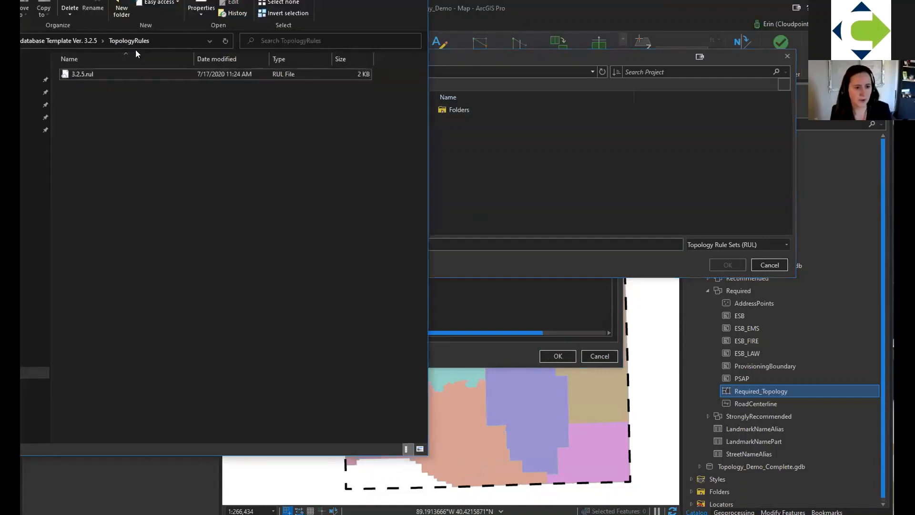
{"action": "left_click", "coordinate": [166, 36]}
{"action": "left_click", "coordinate": [504, 69]}
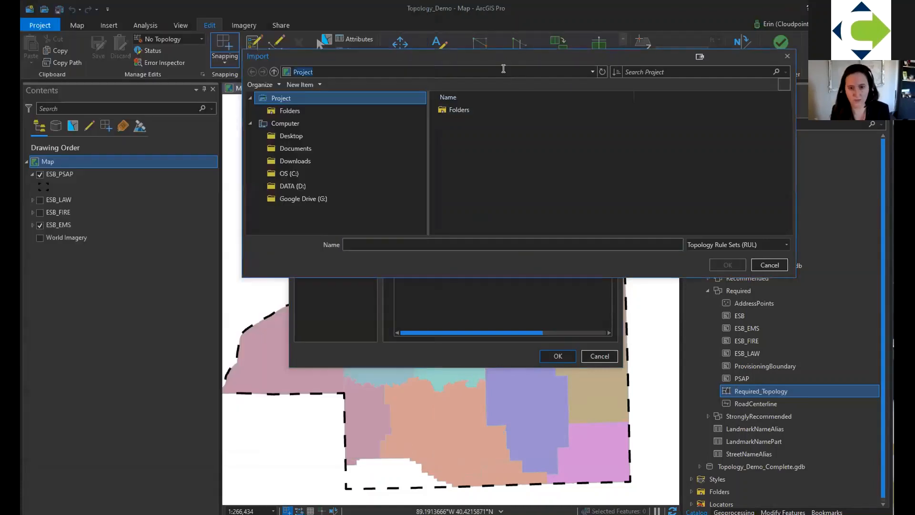
{"action": "key", "text": "ctrl+v"}
{"action": "key", "text": "Return"}
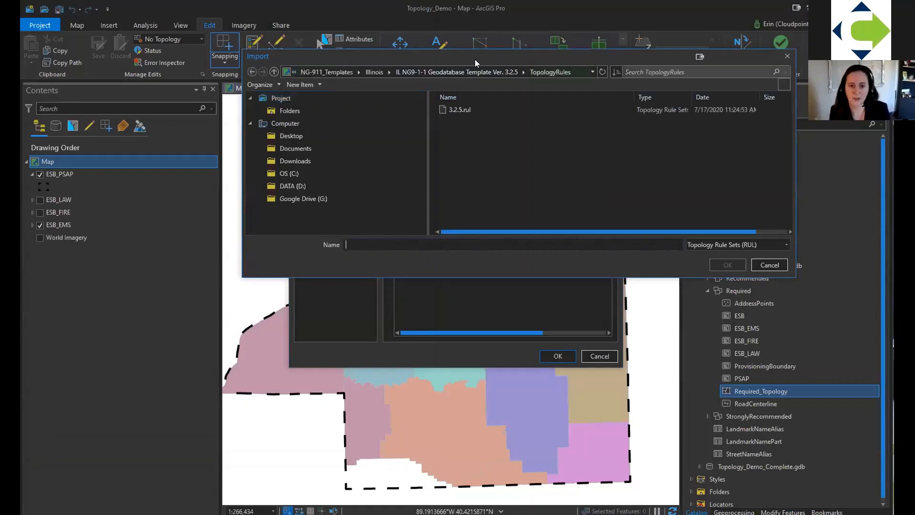
{"action": "left_click", "coordinate": [470, 109]}
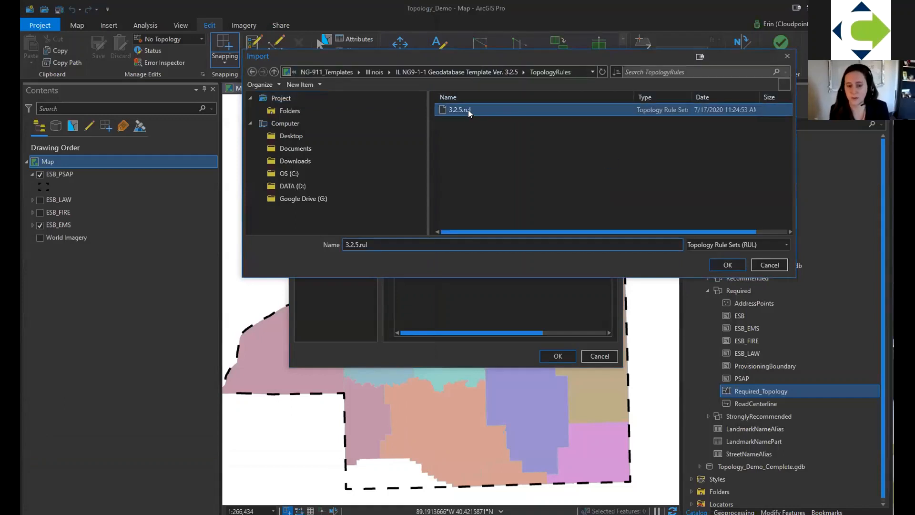
{"action": "left_click", "coordinate": [728, 265]}
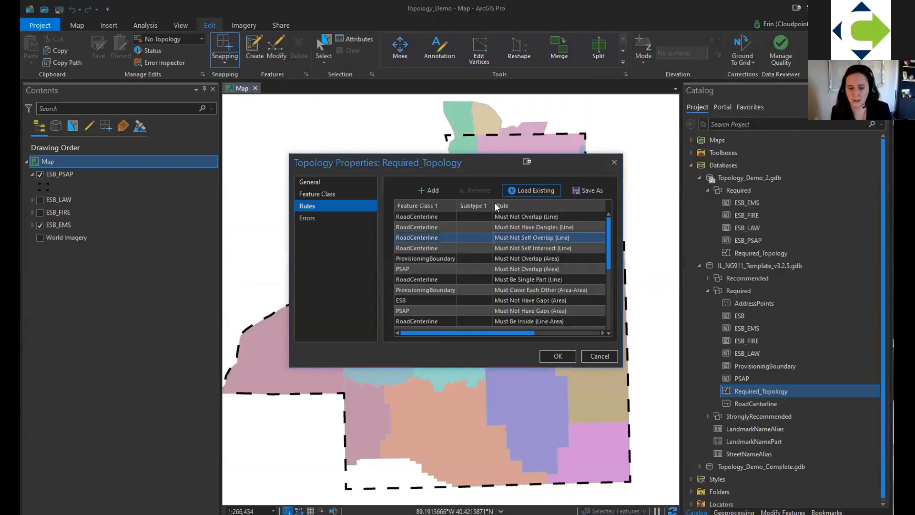
{"action": "left_click", "coordinate": [436, 268]}
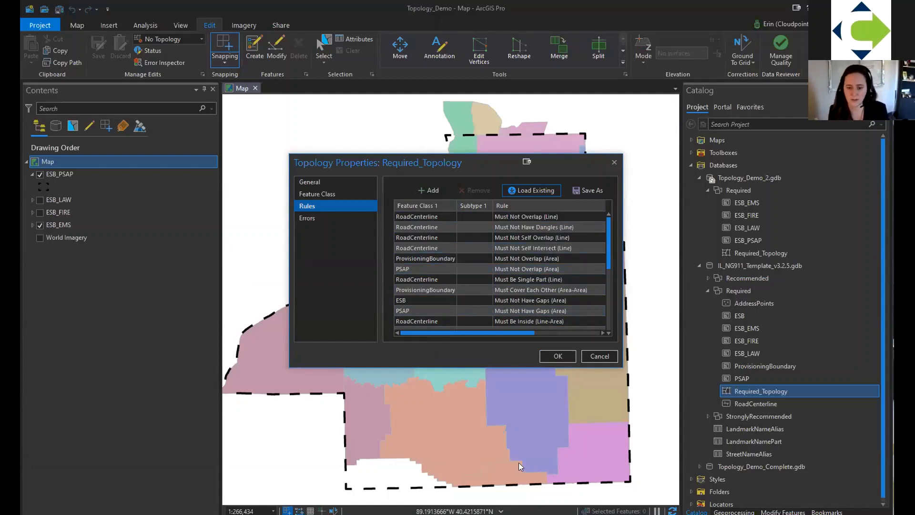
Step: Cancel the template topology's property changes and collapse the IL_NG911_Template_v3.2.5 geodatabase
{"action": "left_click", "coordinate": [598, 356]}
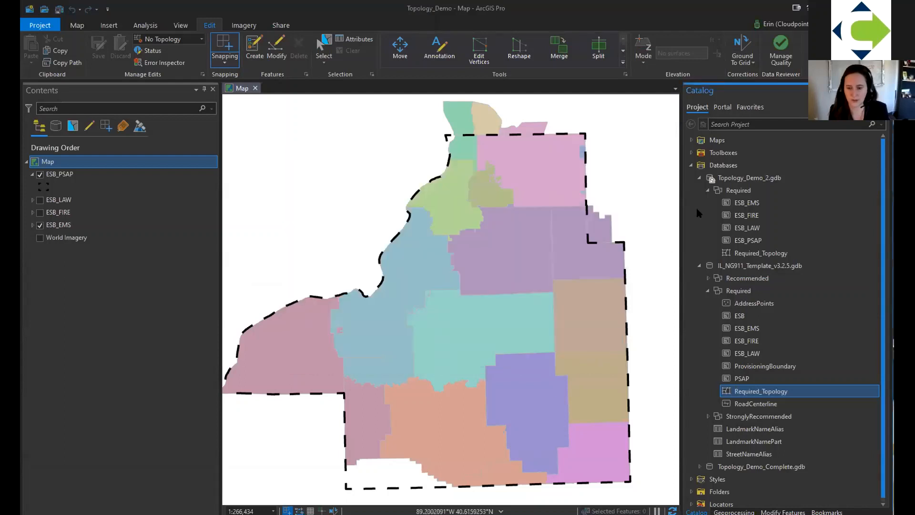
{"action": "left_click", "coordinate": [699, 264]}
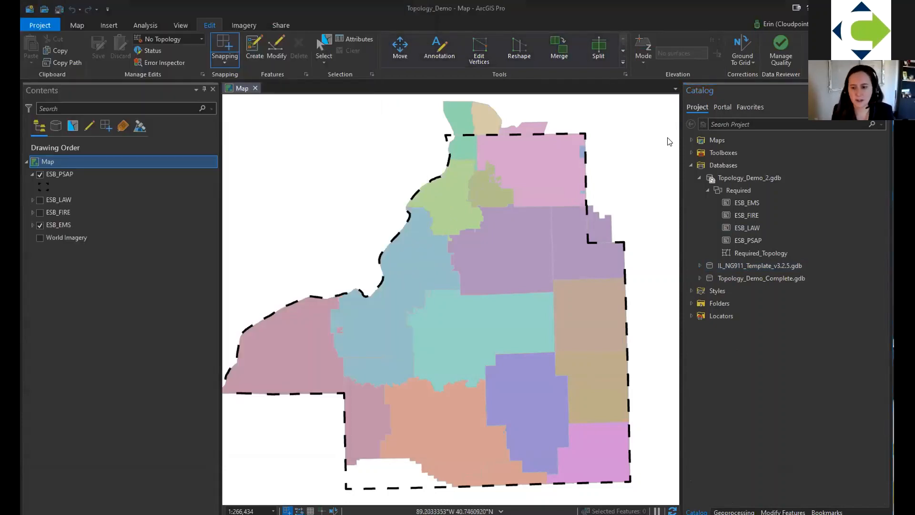
Step: Add Required_Topology from the Required dataset of Topology_Demo_2.gdb to the map
{"action": "left_click", "coordinate": [737, 253]}
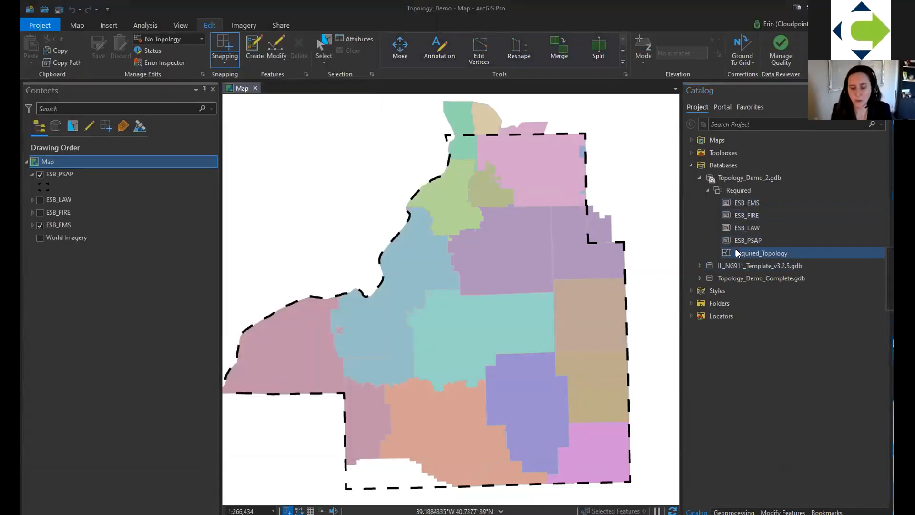
{"action": "left_click", "coordinate": [728, 179]}
{"action": "left_click", "coordinate": [740, 242]}
{"action": "left_click", "coordinate": [728, 190]}
{"action": "left_click", "coordinate": [740, 241]}
{"action": "left_click_drag", "start_coordinate": [744, 252], "coordinate": [640, 223]}
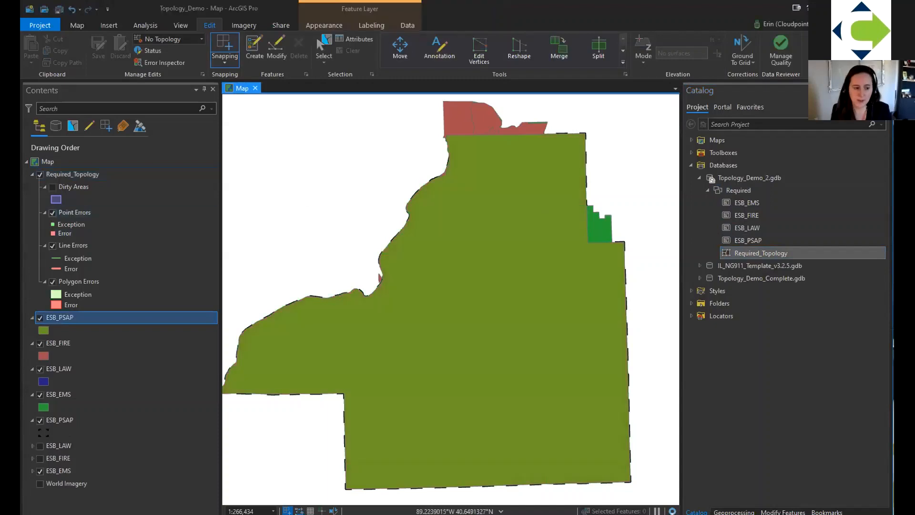
Step: Remove the duplicate ESB_PSAP, ESB_FIRE, ESB_LAW and ESB_EMS layers that were added with the topology
{"action": "left_click", "coordinate": [59, 318]}
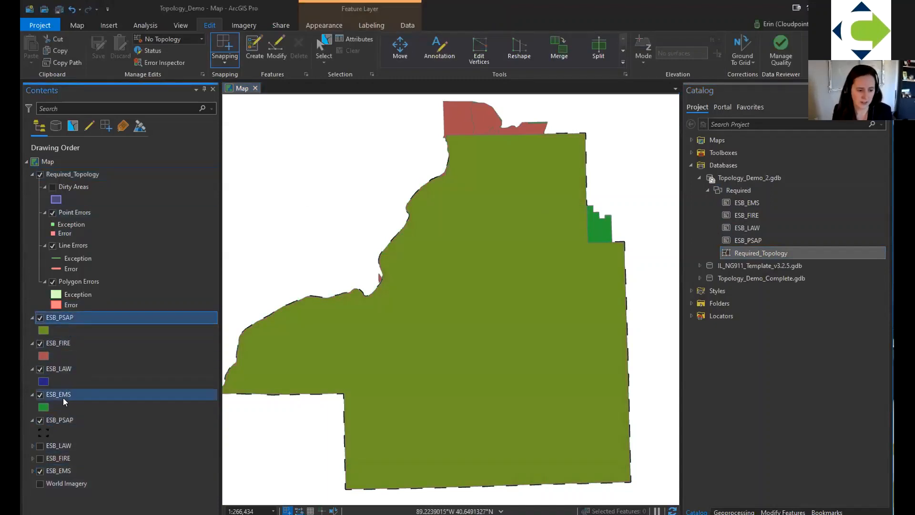
{"action": "left_click", "coordinate": [66, 394], "text": "shift"}
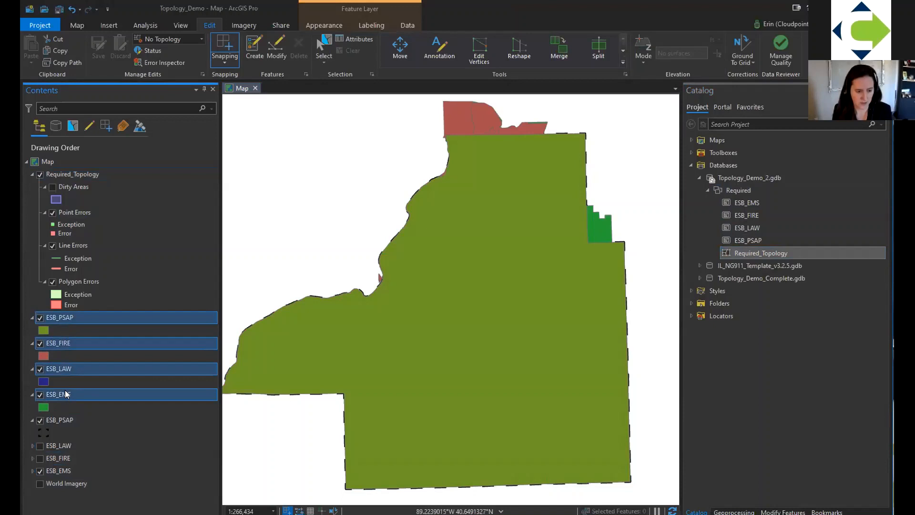
{"action": "right_click", "coordinate": [91, 341]}
{"action": "left_click", "coordinate": [100, 7]}
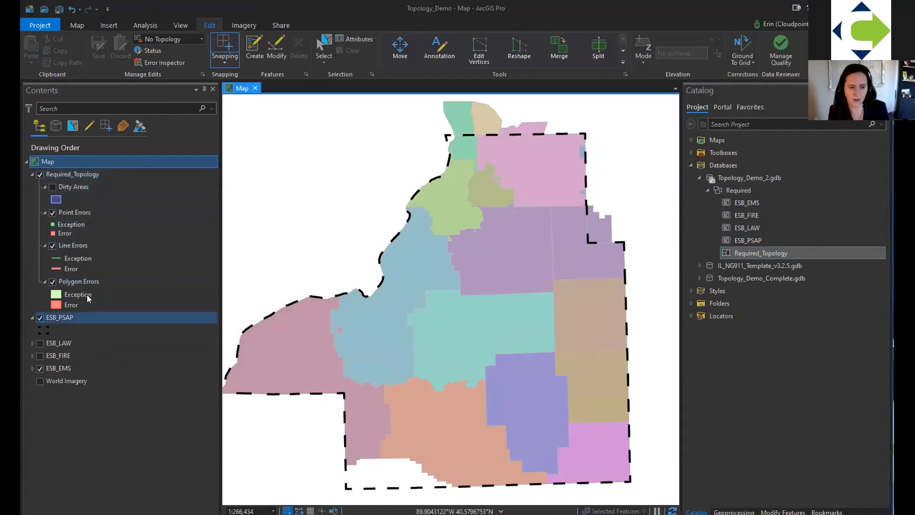
Step: Display the topology's dirty areas on the map and bring their full extent into view
{"action": "left_click", "coordinate": [52, 187]}
{"action": "left_click_drag", "start_coordinate": [341, 221], "coordinate": [367, 219]}
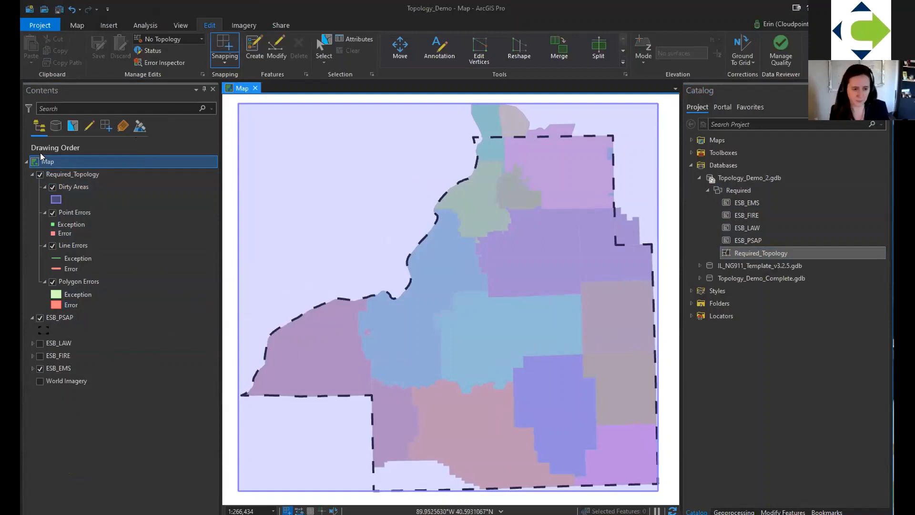
{"action": "left_click", "coordinate": [51, 246]}
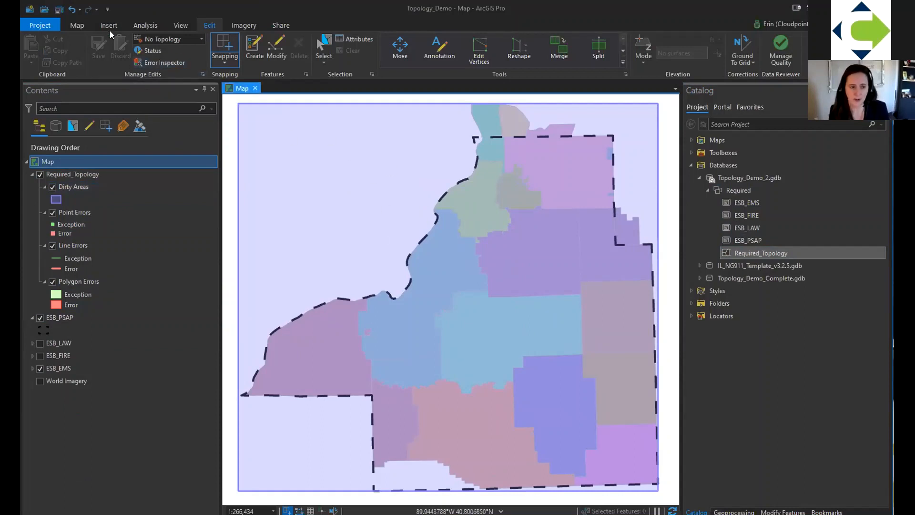
Step: Open the Error Inspector and validate Required_Topology over the full extent of the boundaries
{"action": "left_click", "coordinate": [172, 62]}
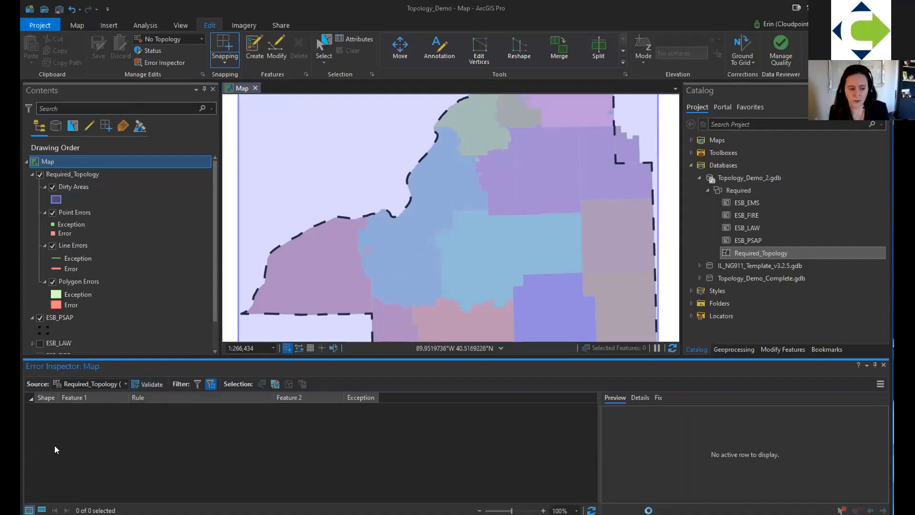
{"action": "left_click", "coordinate": [151, 384]}
{"action": "scroll", "coordinate": [299, 295], "scroll_direction": "down", "scroll_amount": 2}
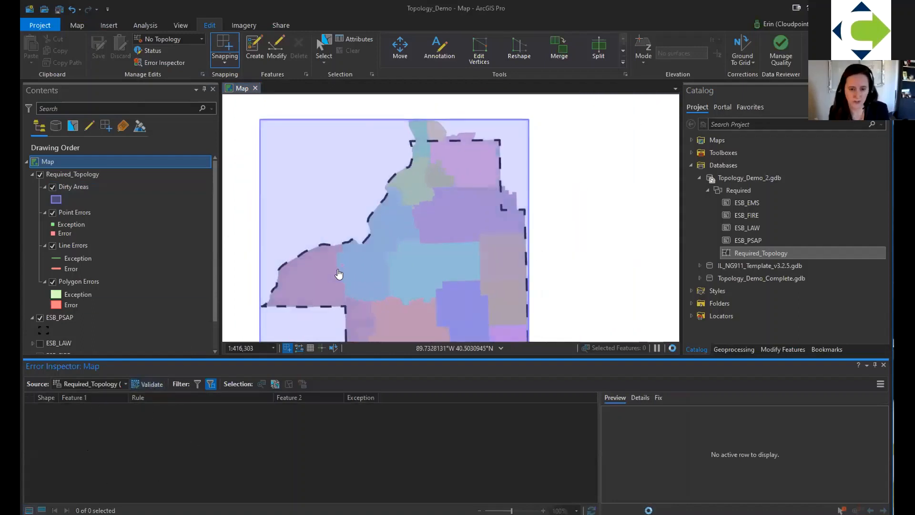
{"action": "scroll", "coordinate": [343, 255], "scroll_direction": "down", "scroll_amount": 2}
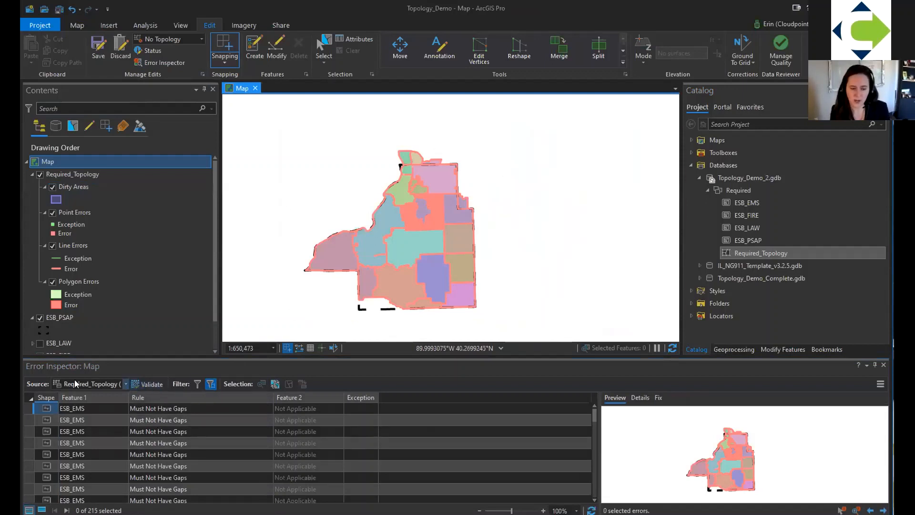
Step: Filter the error list to the ESB_EMS Must Not Have Gaps rule and hide polygon errors on the map
{"action": "left_click", "coordinate": [206, 408]}
{"action": "left_click", "coordinate": [210, 383]}
{"action": "scroll", "coordinate": [433, 219], "scroll_direction": "up", "scroll_amount": 6}
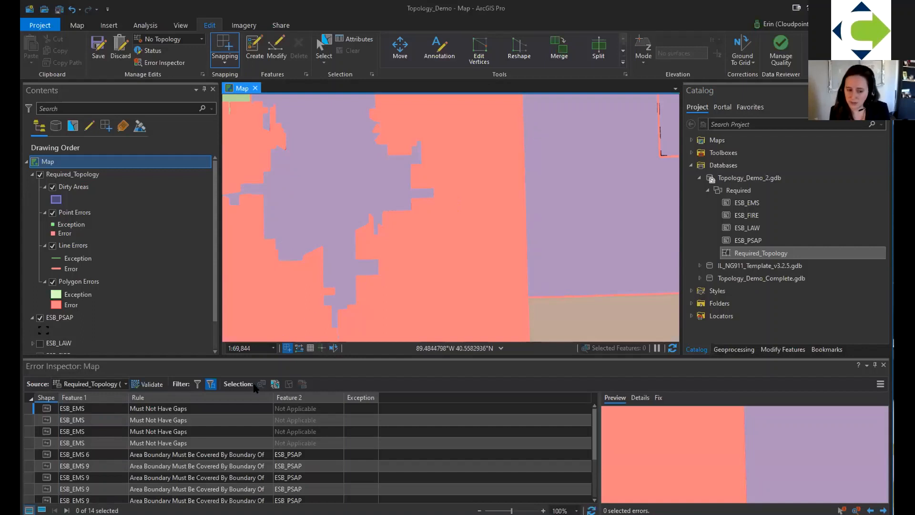
{"action": "left_click", "coordinate": [197, 384]}
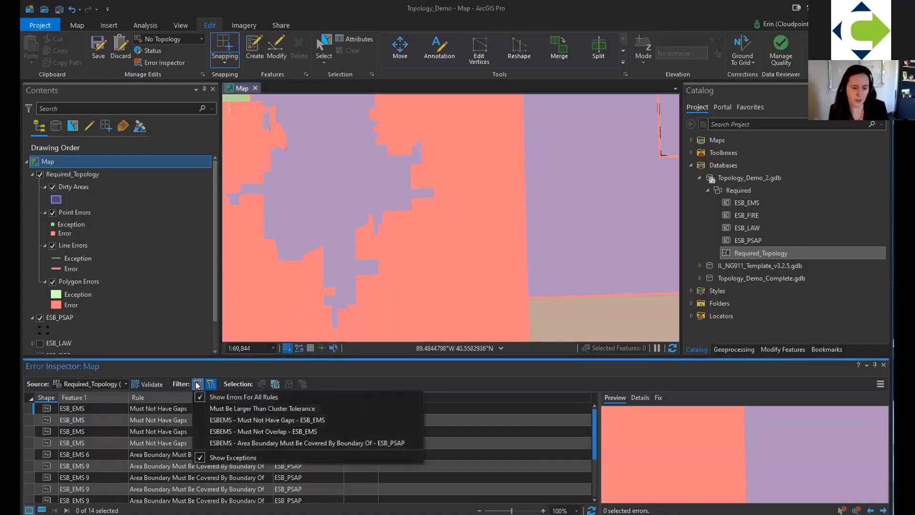
{"action": "left_click", "coordinate": [234, 419]}
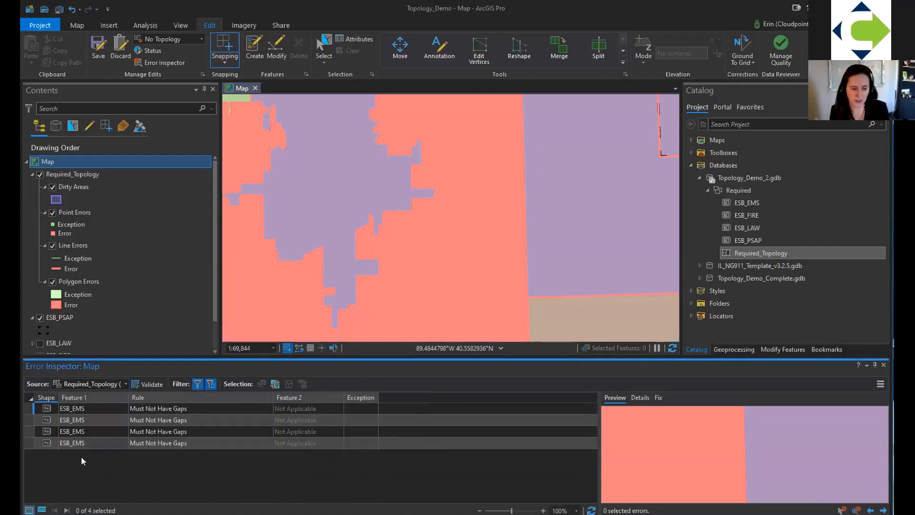
{"action": "scroll", "coordinate": [471, 229], "scroll_direction": "down", "scroll_amount": 1}
{"action": "scroll", "coordinate": [470, 230], "scroll_direction": "down", "scroll_amount": 5}
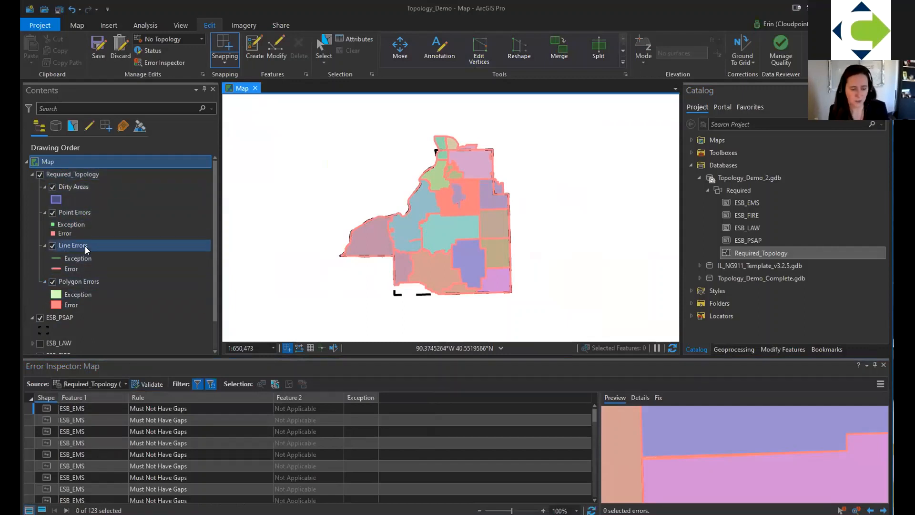
{"action": "left_click", "coordinate": [52, 278]}
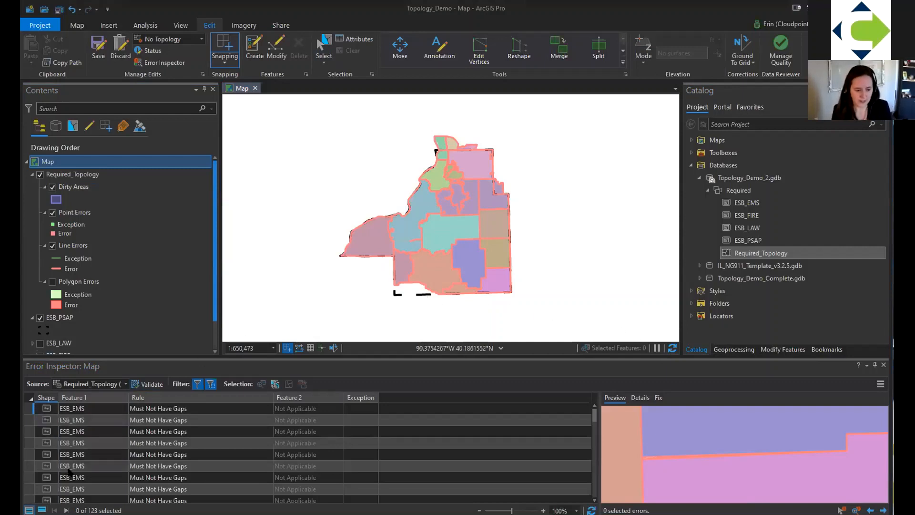
Step: Zoom to the first Must Not Have Gaps error and examine the error details and available fixes
{"action": "right_click", "coordinate": [27, 405]}
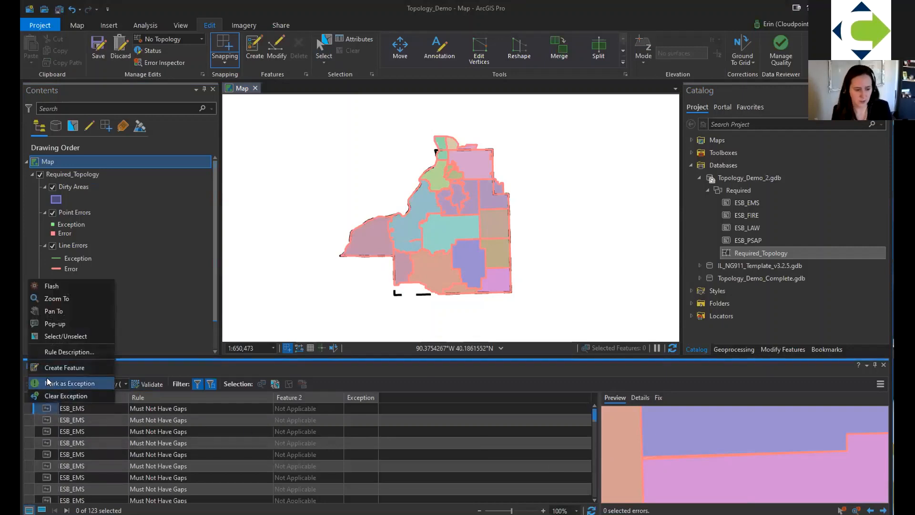
{"action": "left_click", "coordinate": [67, 298]}
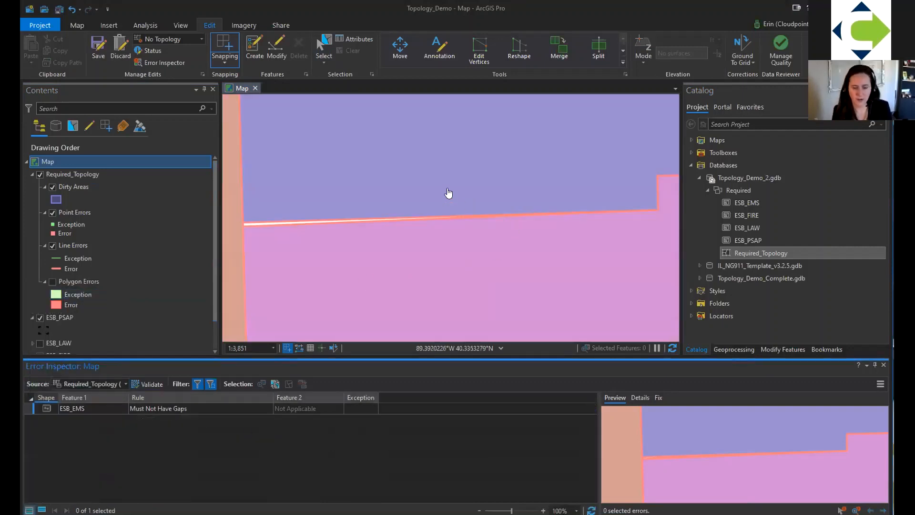
{"action": "scroll", "coordinate": [527, 253], "scroll_direction": "down", "scroll_amount": 2}
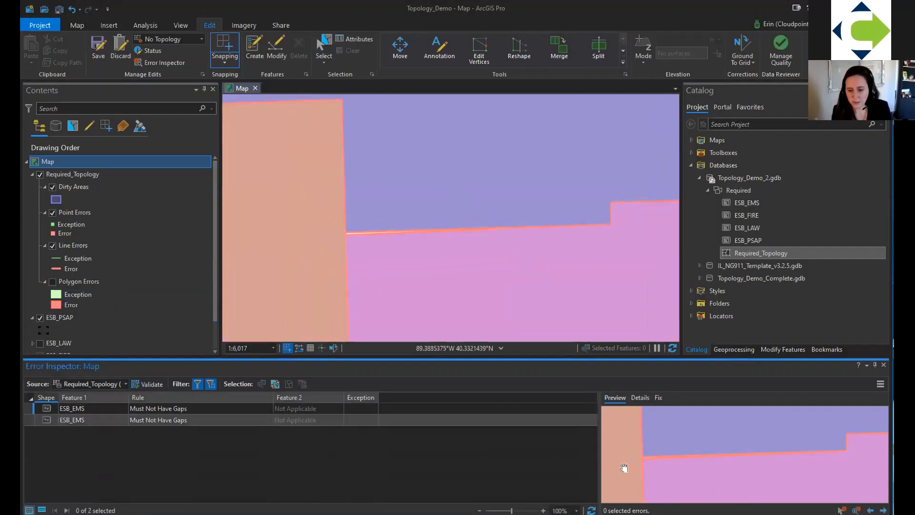
{"action": "left_click", "coordinate": [638, 398]}
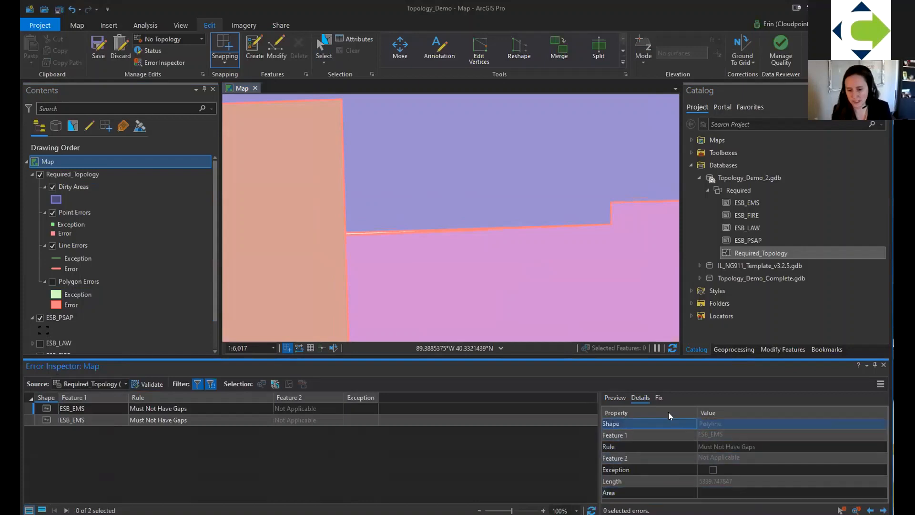
{"action": "left_click", "coordinate": [658, 398]}
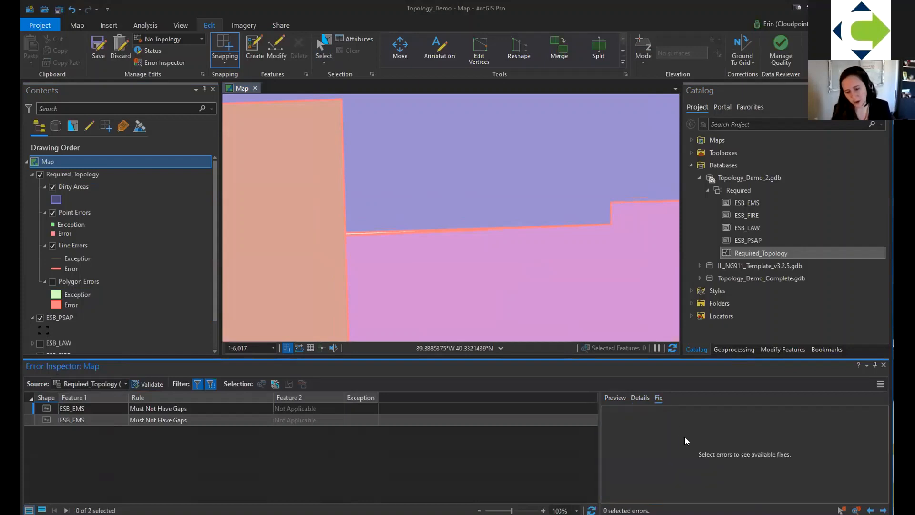
{"action": "left_click", "coordinate": [29, 408]}
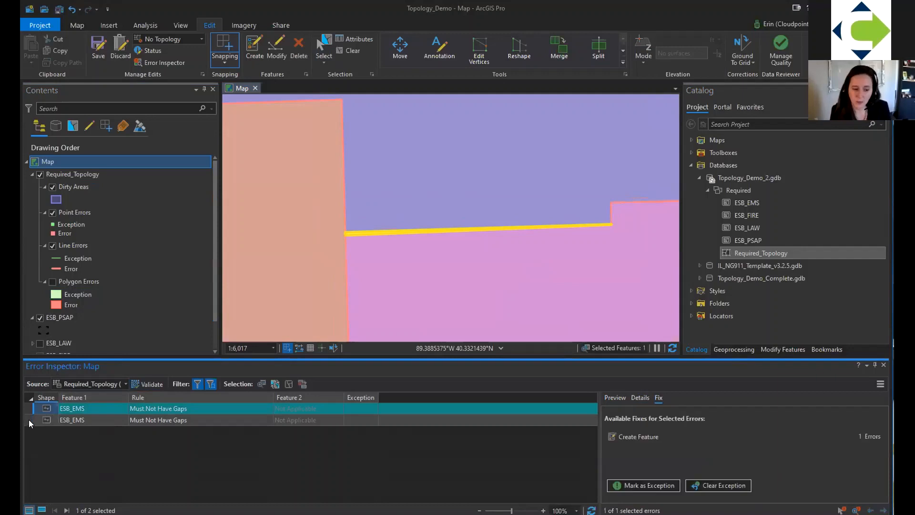
{"action": "left_click", "coordinate": [29, 419]}
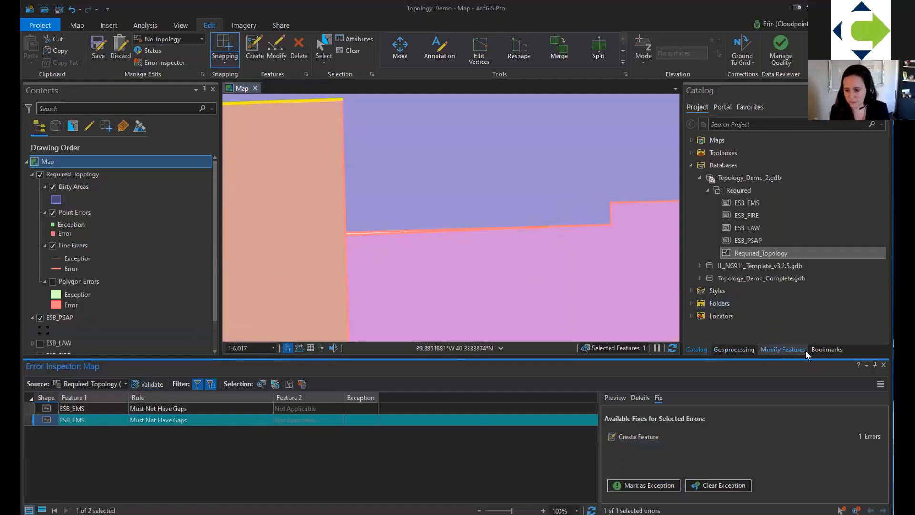
Step: Go to the EMS Gap - Edit Vertices bookmark and toggle the line errors to inspect the boundary there
{"action": "left_click", "coordinate": [818, 351]}
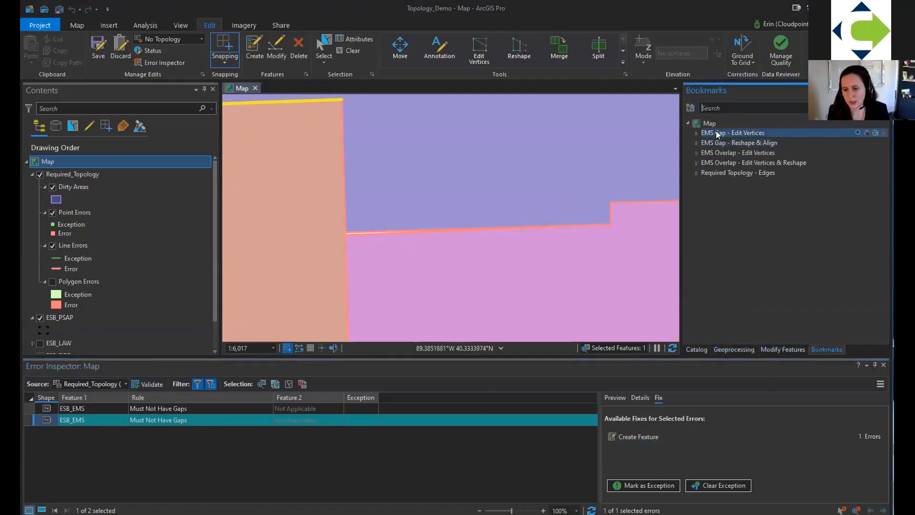
{"action": "right_click", "coordinate": [717, 133]}
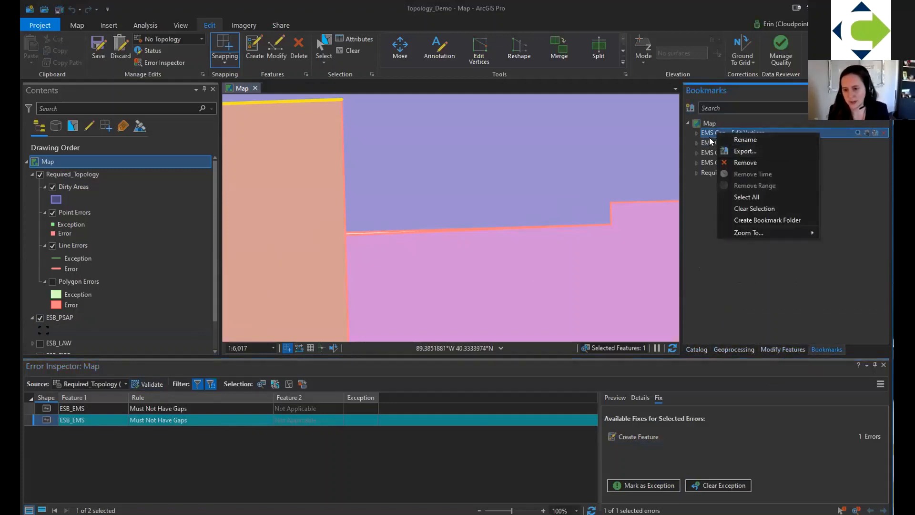
{"action": "left_click", "coordinate": [709, 133]}
{"action": "left_click", "coordinate": [709, 133]}
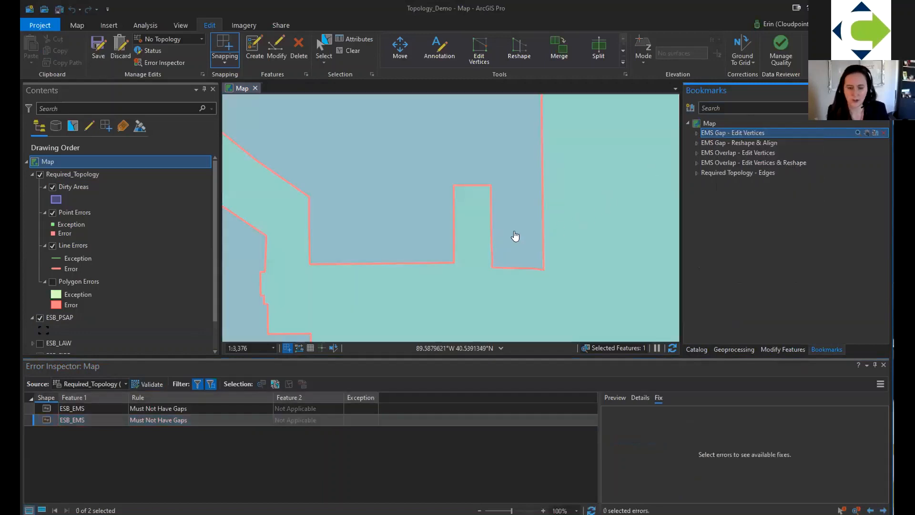
{"action": "left_click", "coordinate": [52, 246]}
{"action": "left_click", "coordinate": [51, 245]}
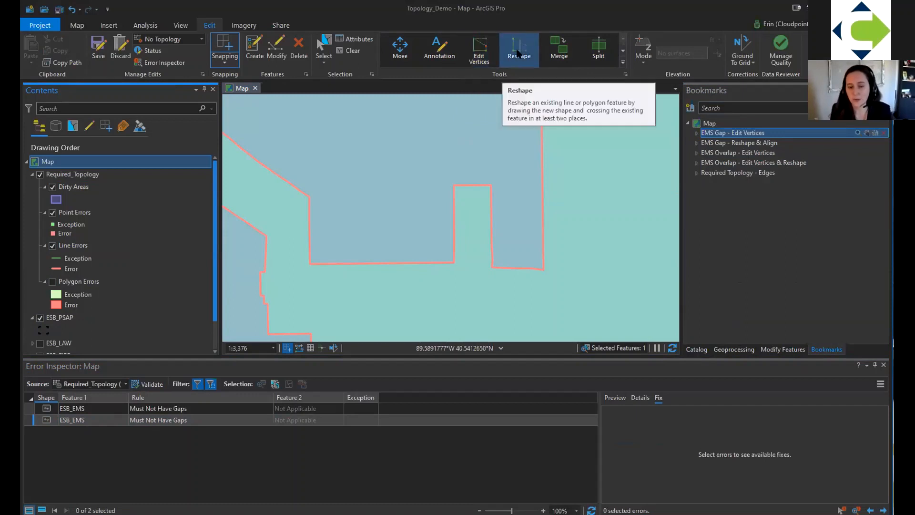
Step: Start Edit Vertices, select ESB_EMS feature 25 instead of the PSAP polygon, and hide the ESB_PSAP layer
{"action": "left_click", "coordinate": [623, 50]}
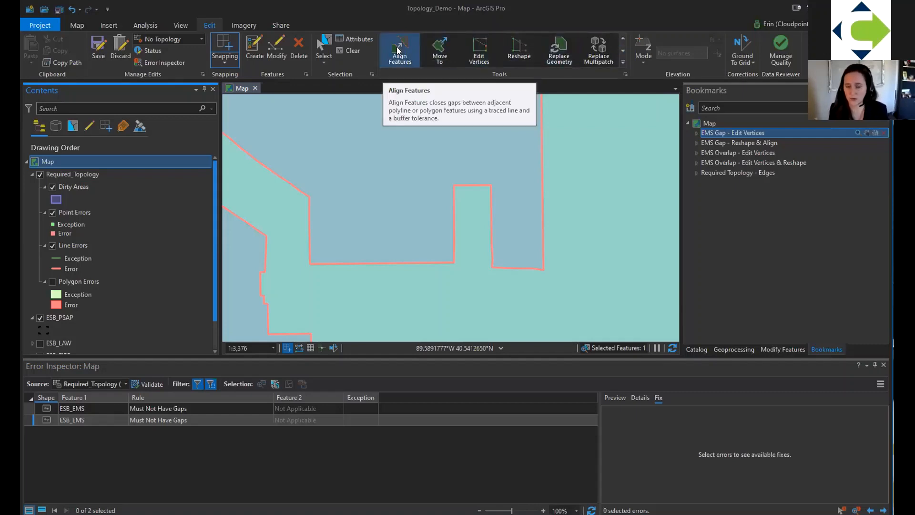
{"action": "left_click", "coordinate": [625, 41]}
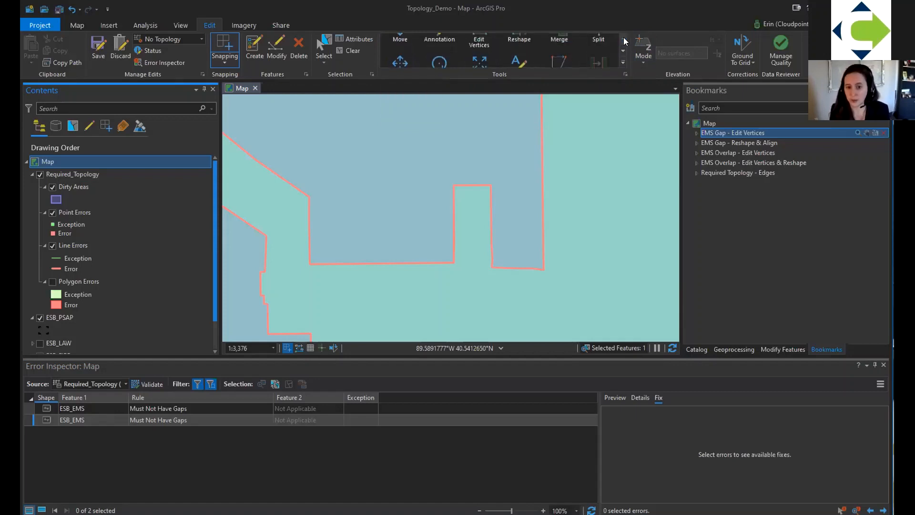
{"action": "left_click", "coordinate": [479, 50]}
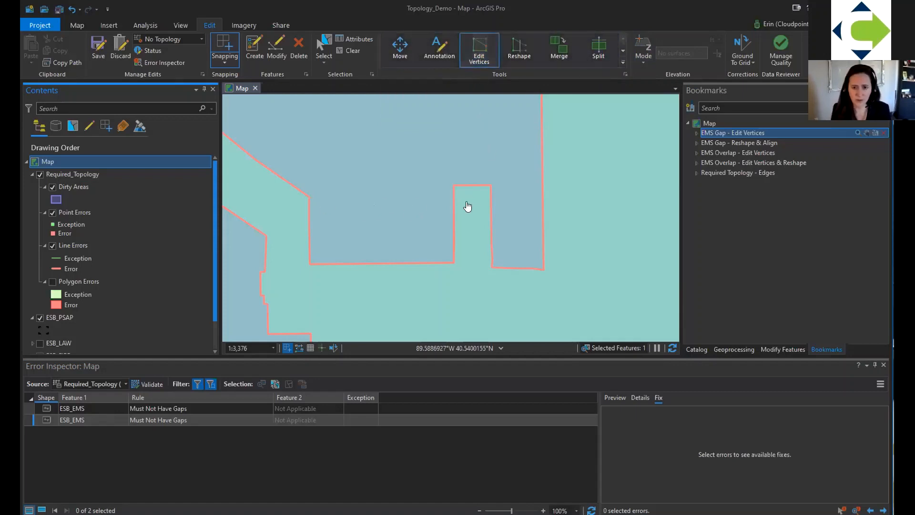
{"action": "left_click", "coordinate": [439, 200]}
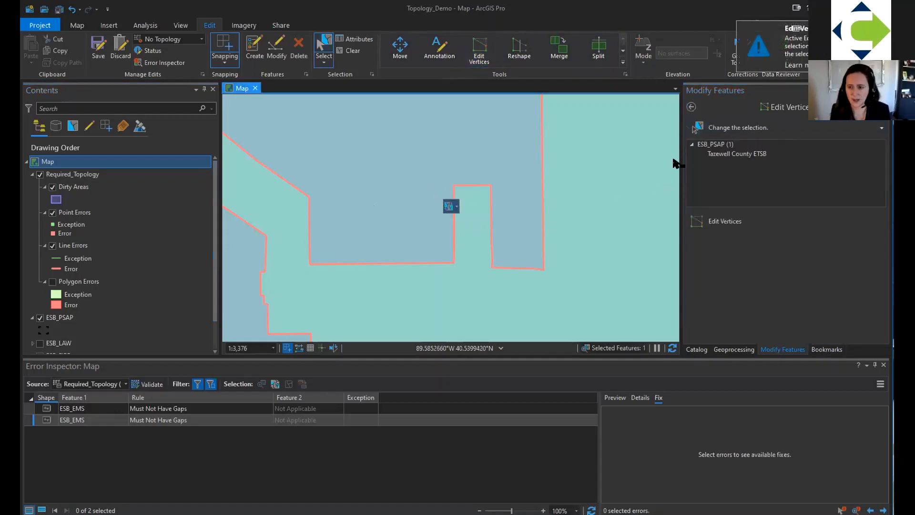
{"action": "left_click", "coordinate": [352, 51]}
{"action": "left_click", "coordinate": [407, 207]}
{"action": "left_click", "coordinate": [434, 228]}
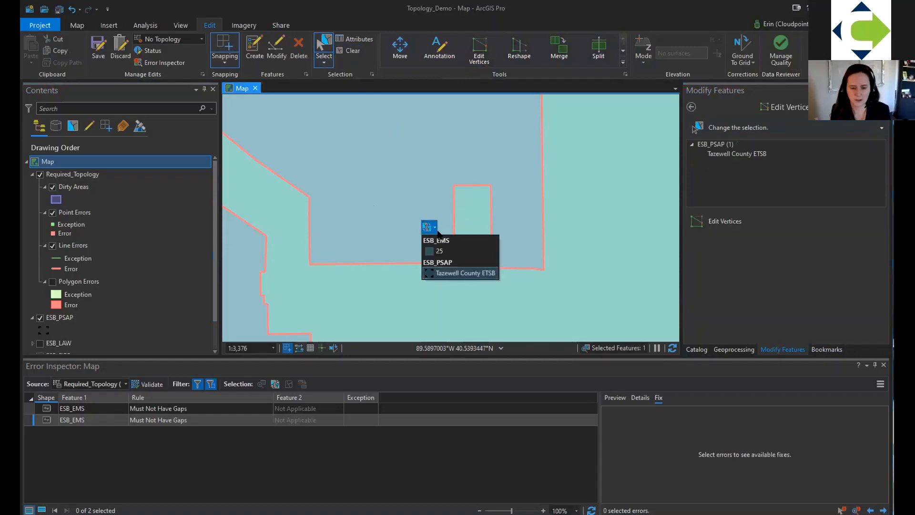
{"action": "left_click", "coordinate": [438, 250]}
{"action": "left_click", "coordinate": [40, 317]}
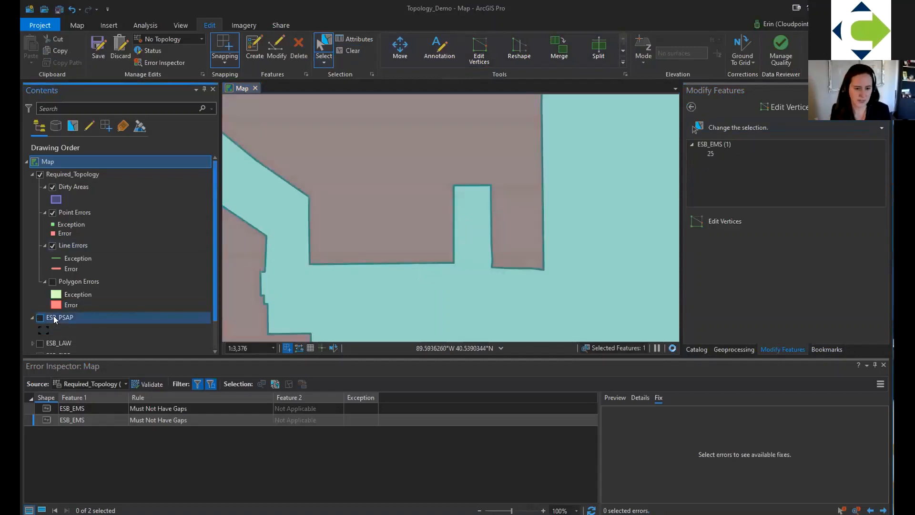
{"action": "scroll", "coordinate": [472, 221], "scroll_direction": "up", "scroll_amount": 3}
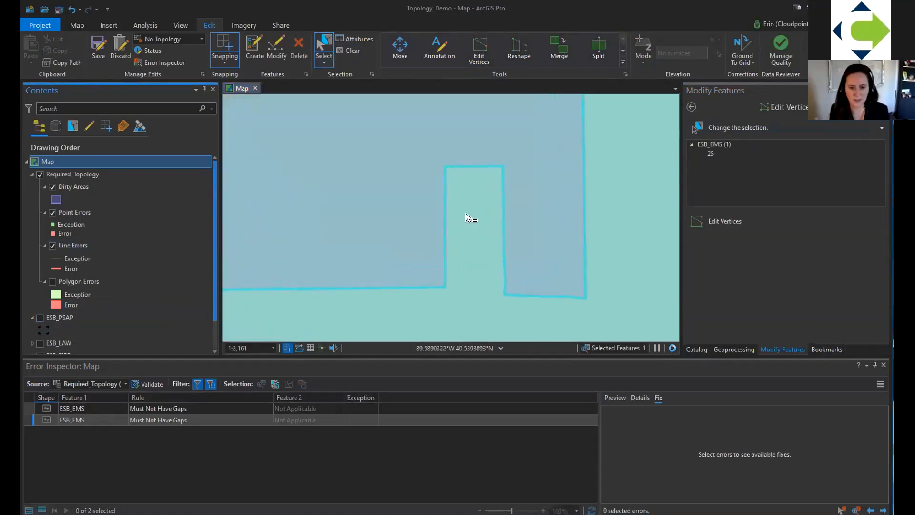
Step: Display the vertices of ESB_EMS features 25 and 31 and compare them along the gap's west edge
{"action": "left_click", "coordinate": [479, 46]}
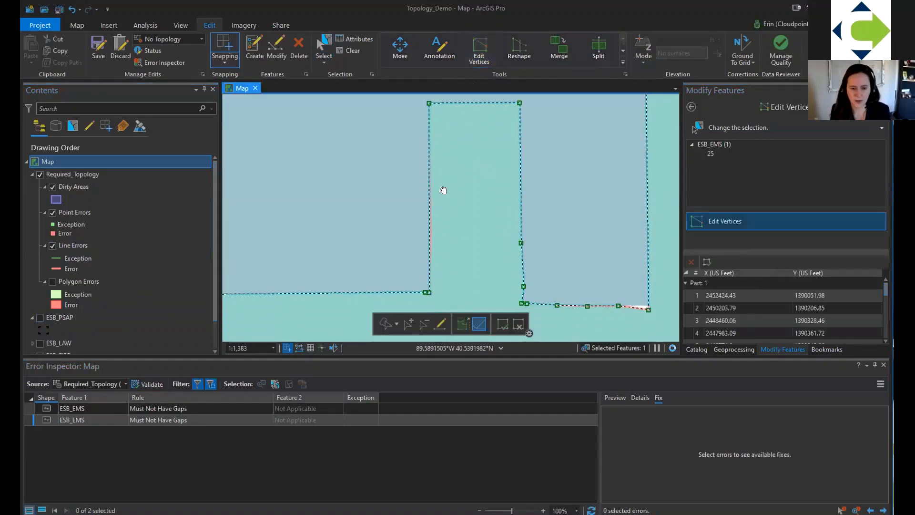
{"action": "scroll", "coordinate": [459, 203], "scroll_direction": "up", "scroll_amount": 1}
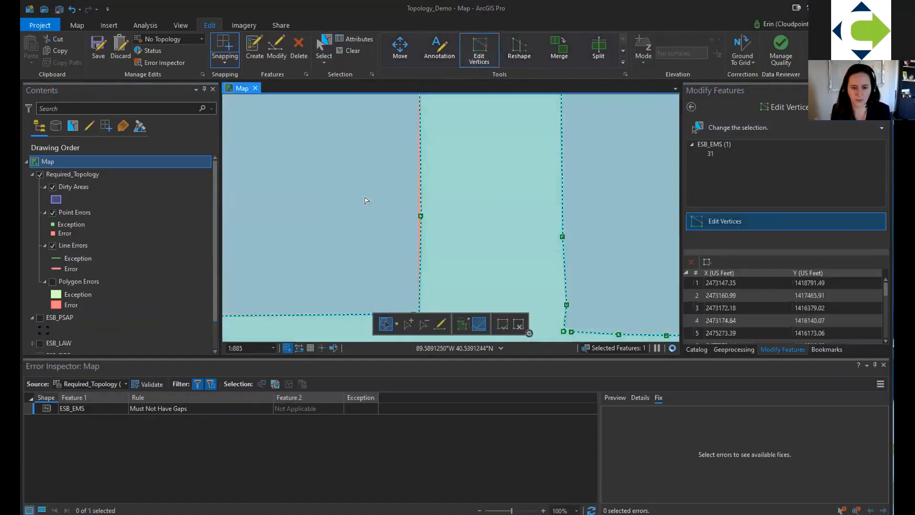
{"action": "left_click", "coordinate": [475, 212]}
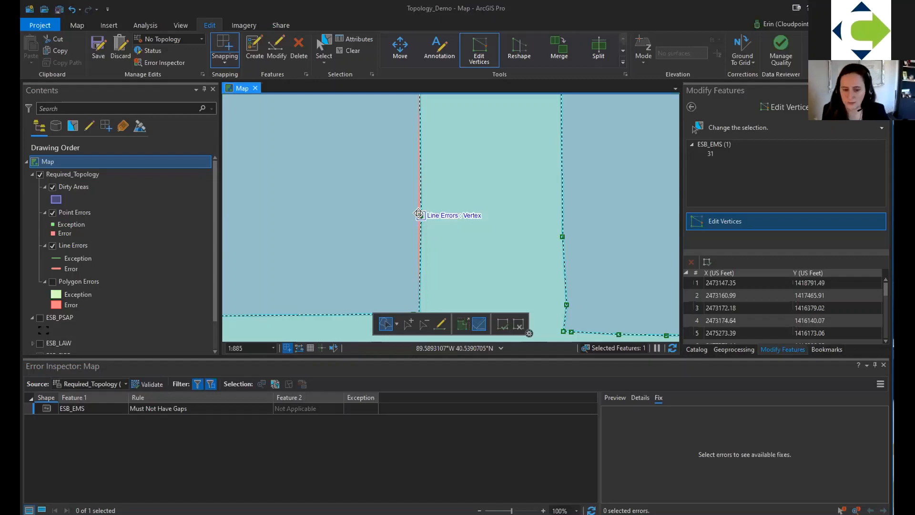
{"action": "left_click", "coordinate": [335, 200]}
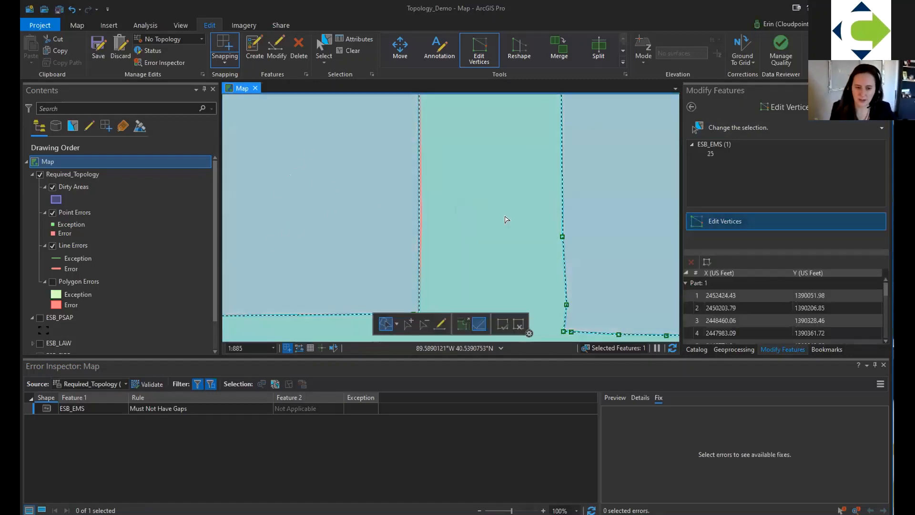
Step: Try to delete the extra vertex of ESB_EMS feature 31 on the gap's west edge
{"action": "left_click", "coordinate": [429, 213]}
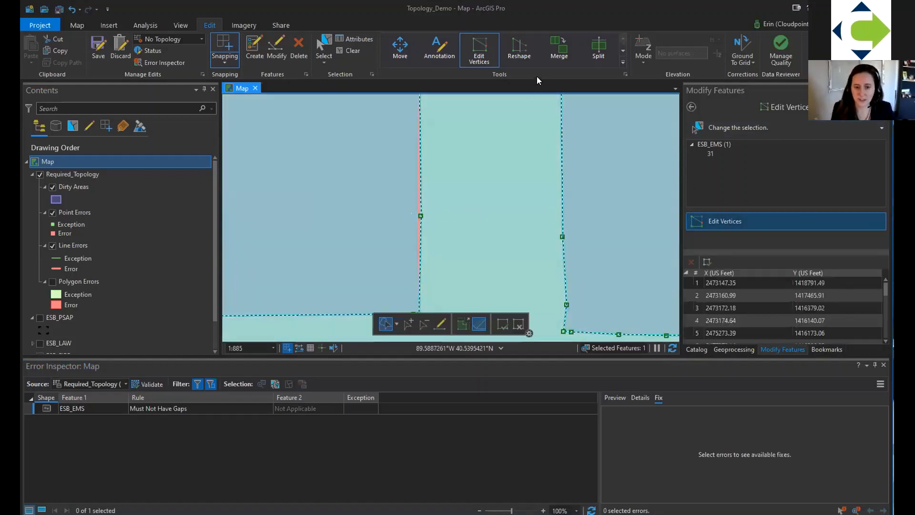
{"action": "left_click", "coordinate": [424, 324]}
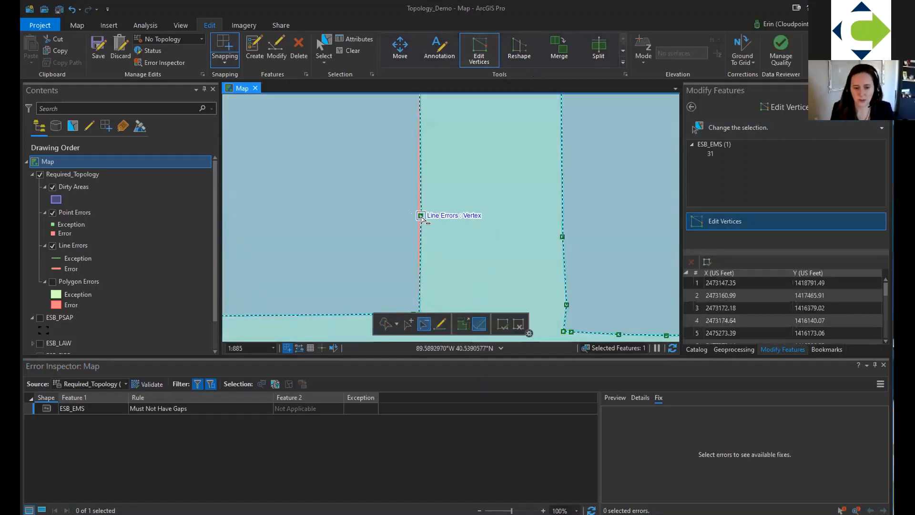
{"action": "left_click", "coordinate": [503, 325]}
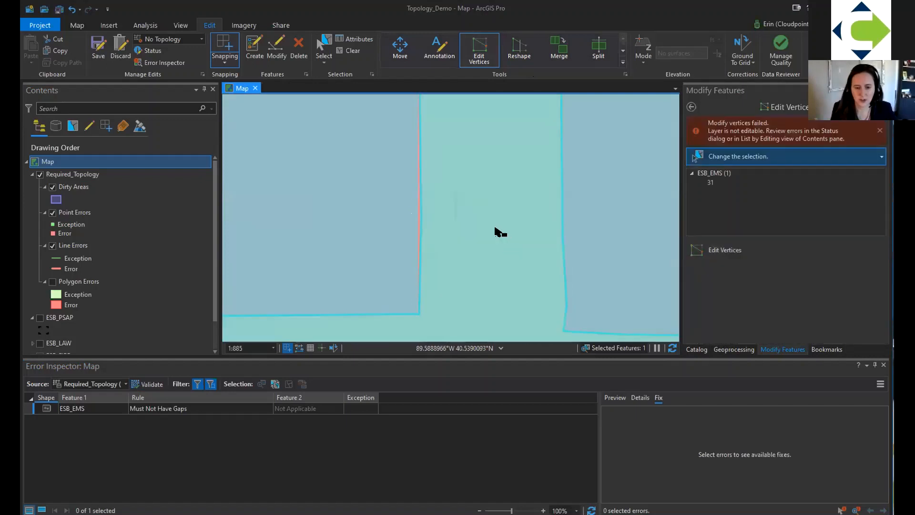
{"action": "scroll", "coordinate": [494, 230], "scroll_direction": "down", "scroll_amount": 2}
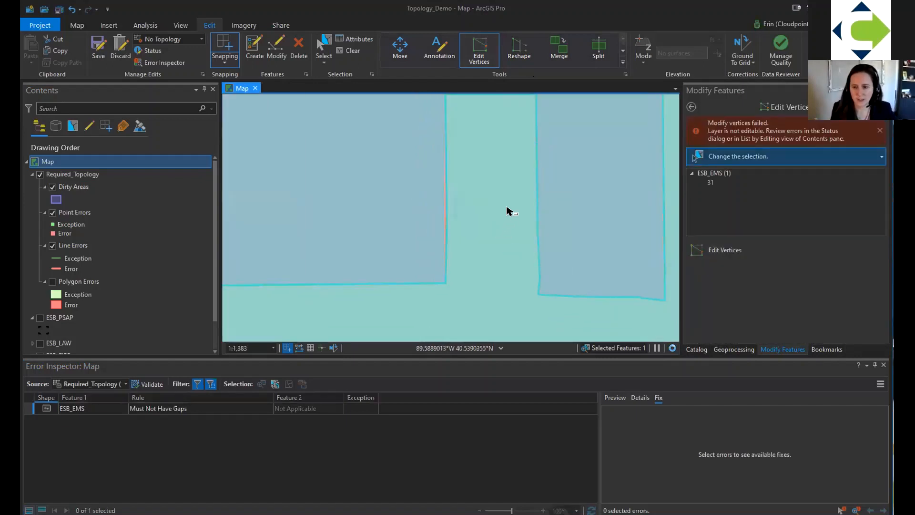
{"action": "scroll", "coordinate": [500, 230], "scroll_direction": "down", "scroll_amount": 2}
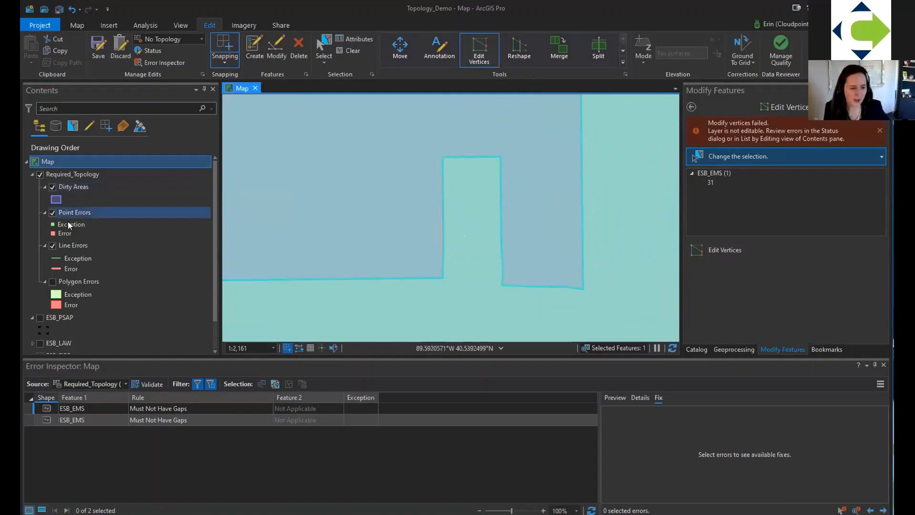
Step: Remove the ESB_PSAP, ESB_LAW, ESB_FIRE and ESB_EMS layers from the map
{"action": "scroll", "coordinate": [96, 261], "scroll_direction": "down", "scroll_amount": 1}
{"action": "left_click", "coordinate": [63, 283]}
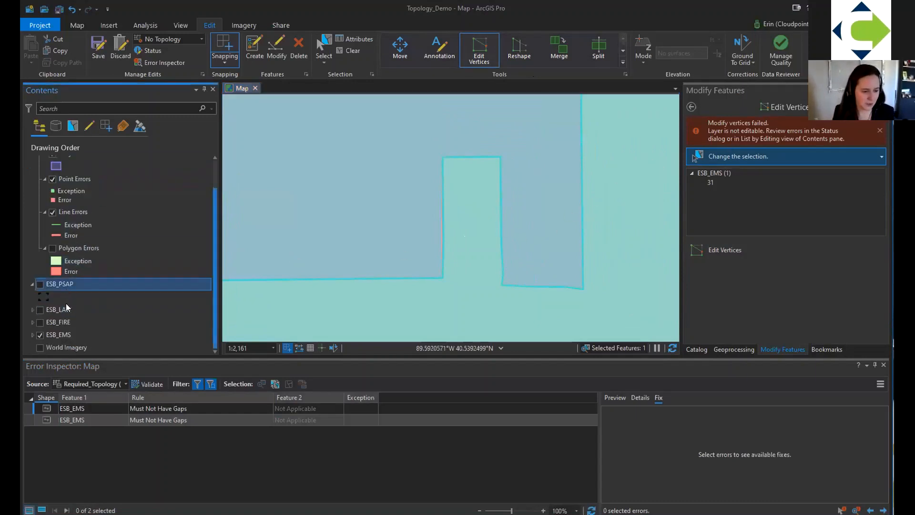
{"action": "left_click", "coordinate": [61, 334], "text": "shift"}
{"action": "right_click", "coordinate": [60, 315]}
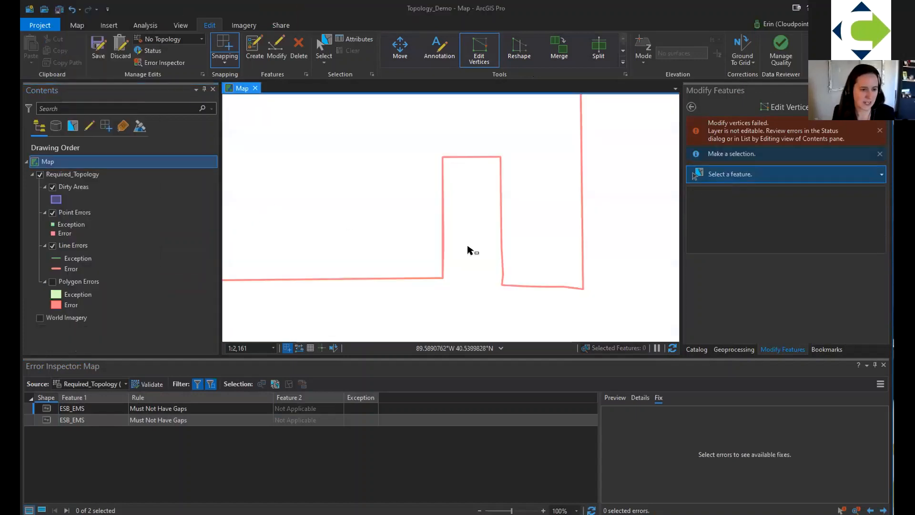
Step: Add the ESB_EMS feature class from the Required dataset in Topology_Demo_2.gdb to the map
{"action": "left_click", "coordinate": [698, 349]}
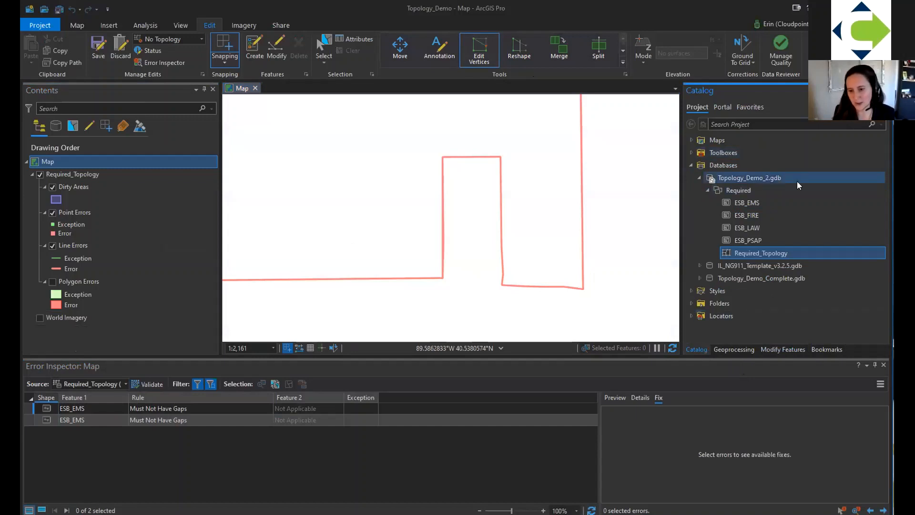
{"action": "left_click", "coordinate": [754, 203]}
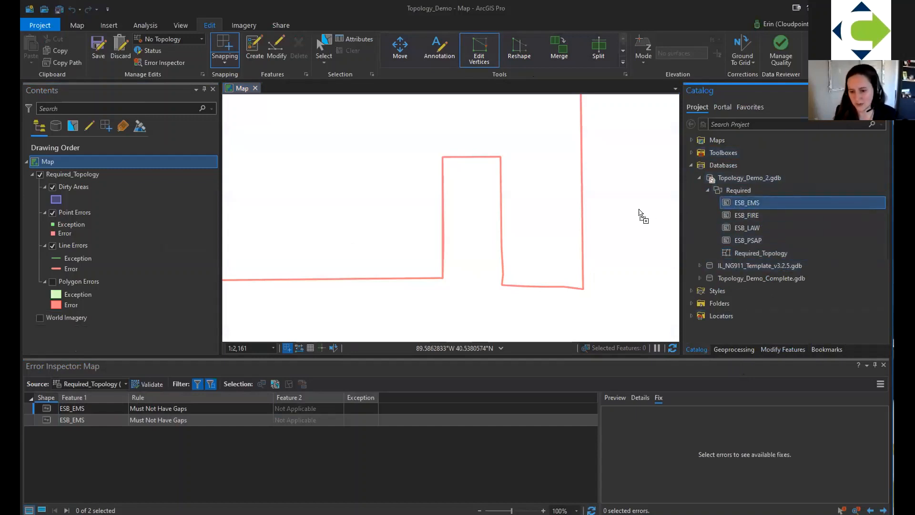
{"action": "left_click_drag", "start_coordinate": [649, 215], "coordinate": [633, 250]}
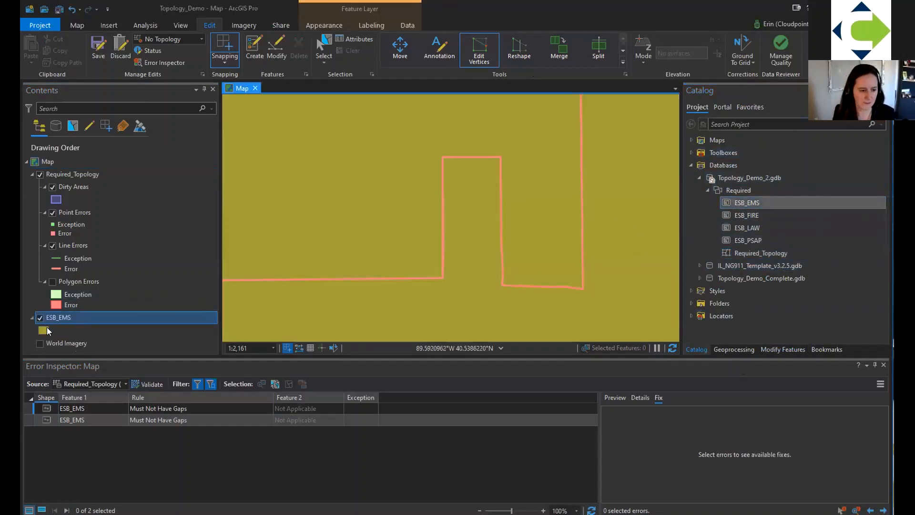
Step: Symbolize the ESB_EMS layer with unique values based on the Dept_ID field
{"action": "left_click", "coordinate": [52, 329]}
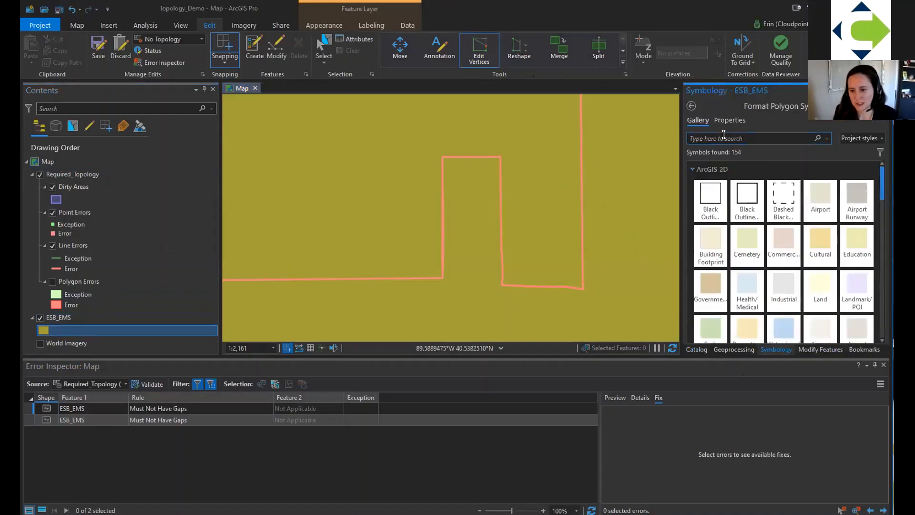
{"action": "left_click", "coordinate": [724, 120]}
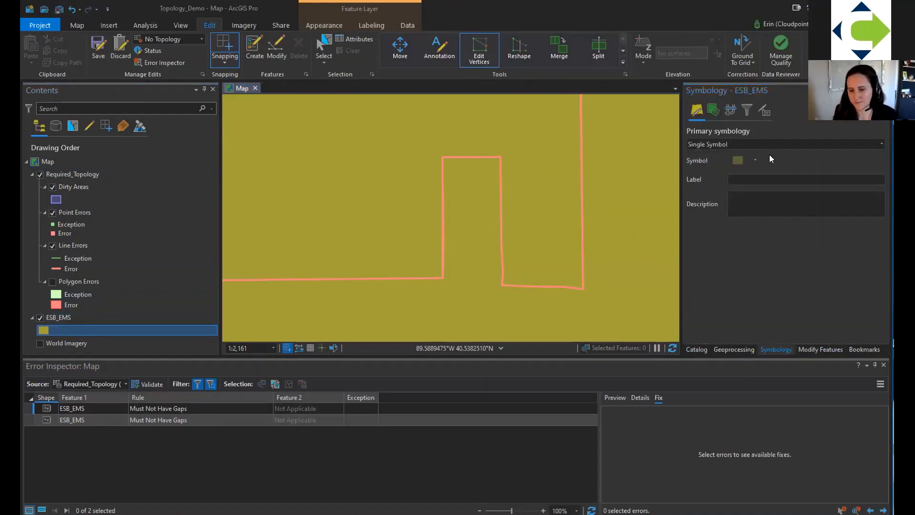
{"action": "left_click", "coordinate": [758, 144]}
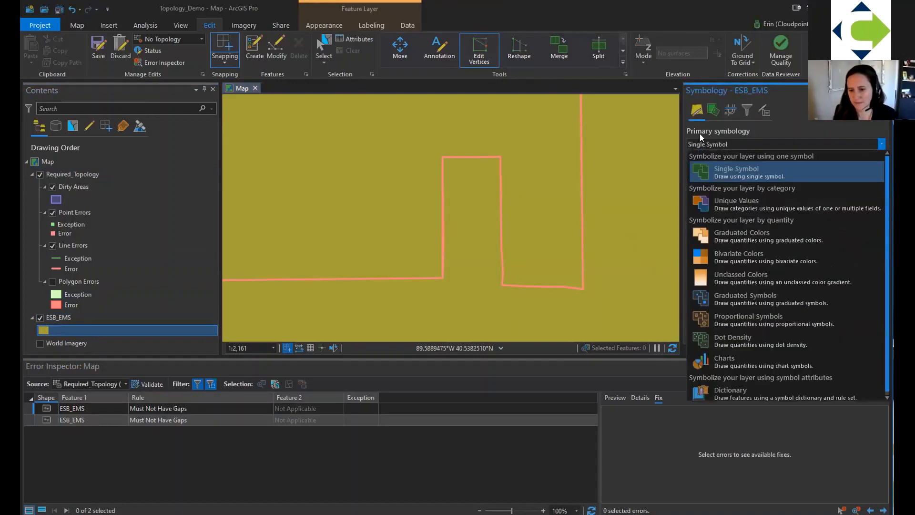
{"action": "left_click", "coordinate": [698, 110]}
{"action": "left_click", "coordinate": [703, 145]}
{"action": "left_click", "coordinate": [706, 194]}
{"action": "left_click", "coordinate": [861, 162]}
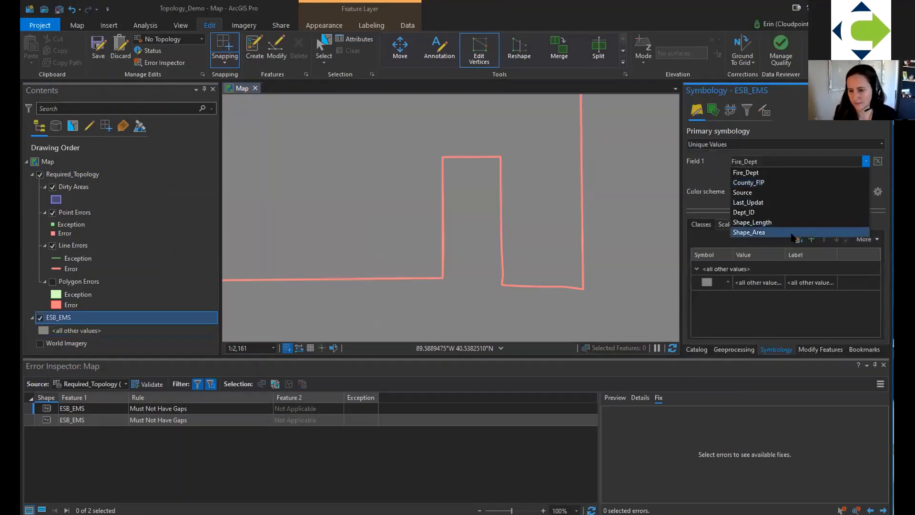
{"action": "left_click", "coordinate": [768, 209]}
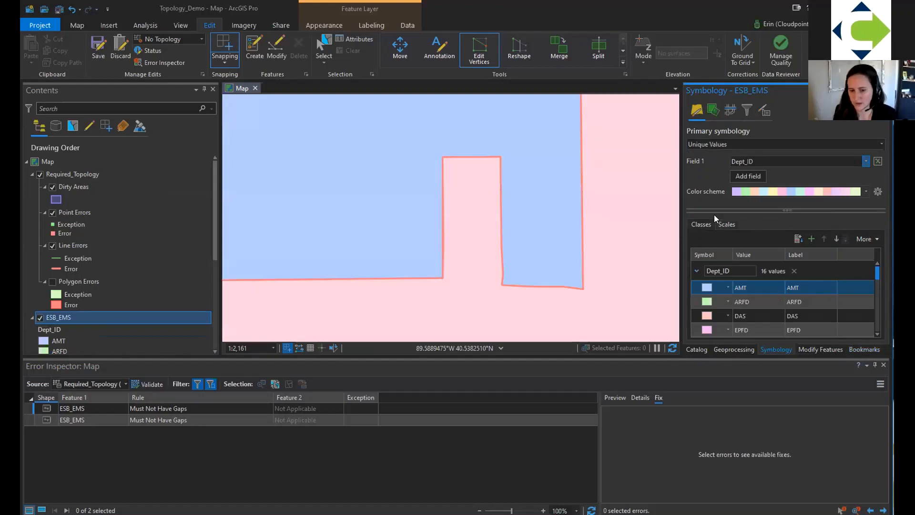
Step: Delete the extra vertex on the west edge of the notch from ESB_EMS feature 31 and clear the selection
{"action": "left_click", "coordinate": [406, 181]}
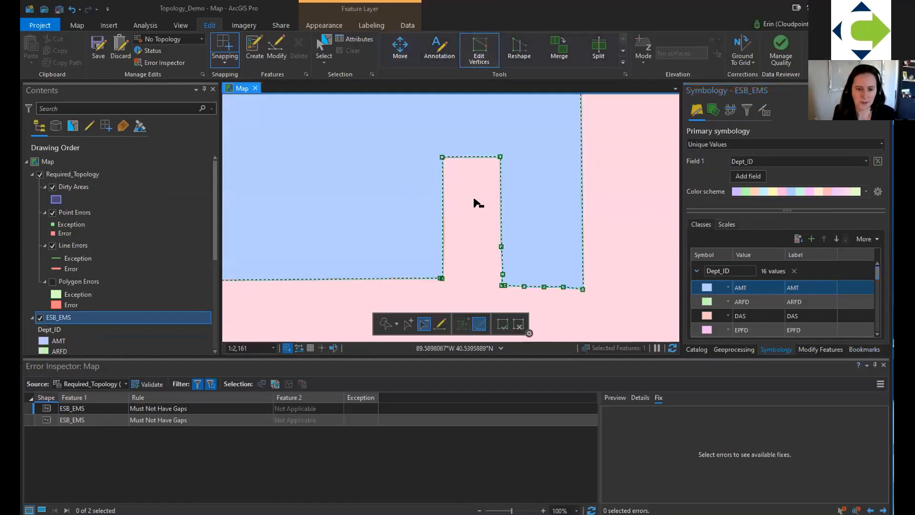
{"action": "left_click", "coordinate": [465, 202]}
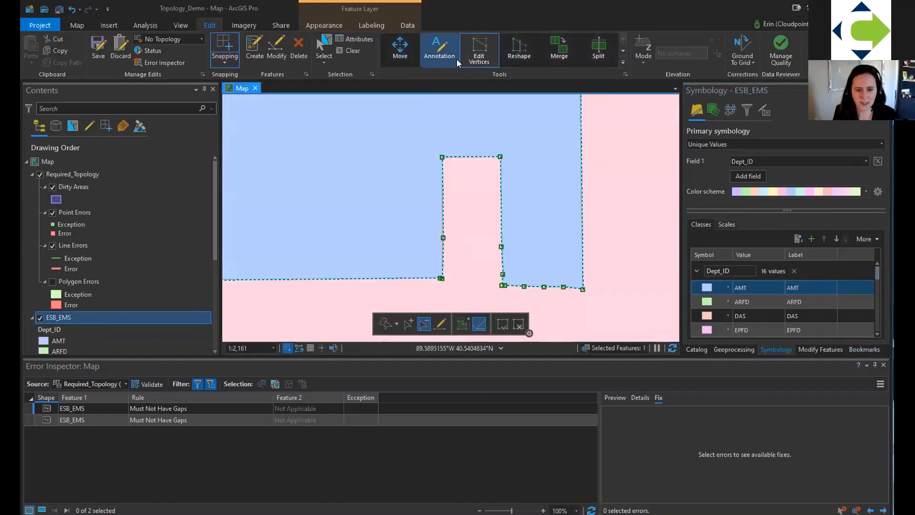
{"action": "left_click", "coordinate": [443, 237]}
{"action": "left_click", "coordinate": [352, 51]}
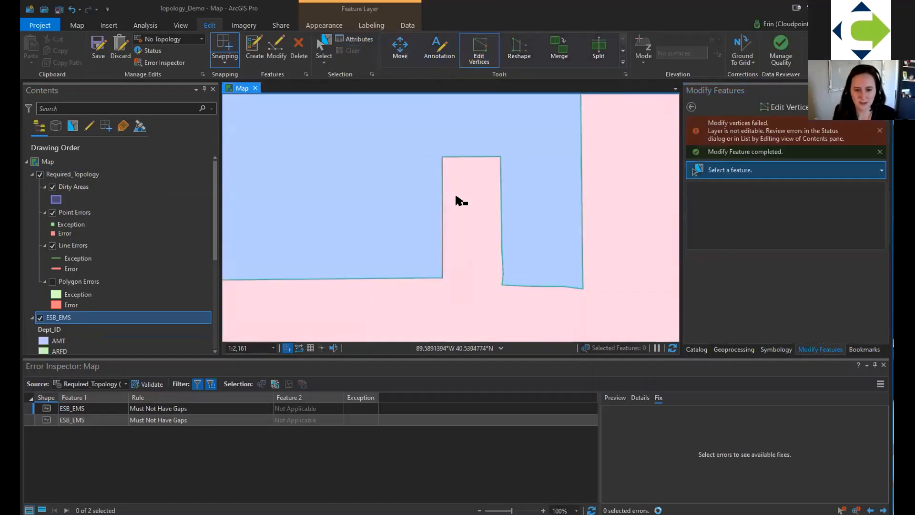
Step: Select ESB_EMS features 25 and 31 in turn and check that their vertices match around the notch
{"action": "left_click", "coordinate": [464, 225]}
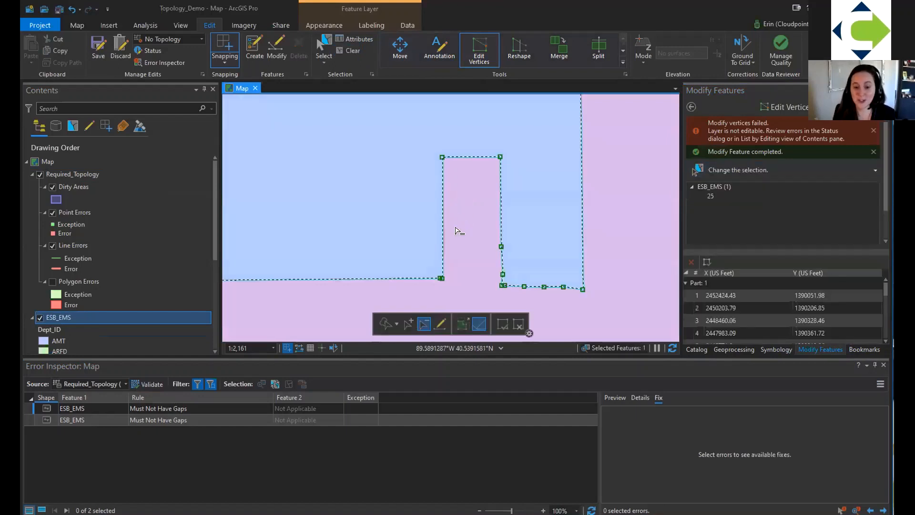
{"action": "left_click", "coordinate": [468, 231]}
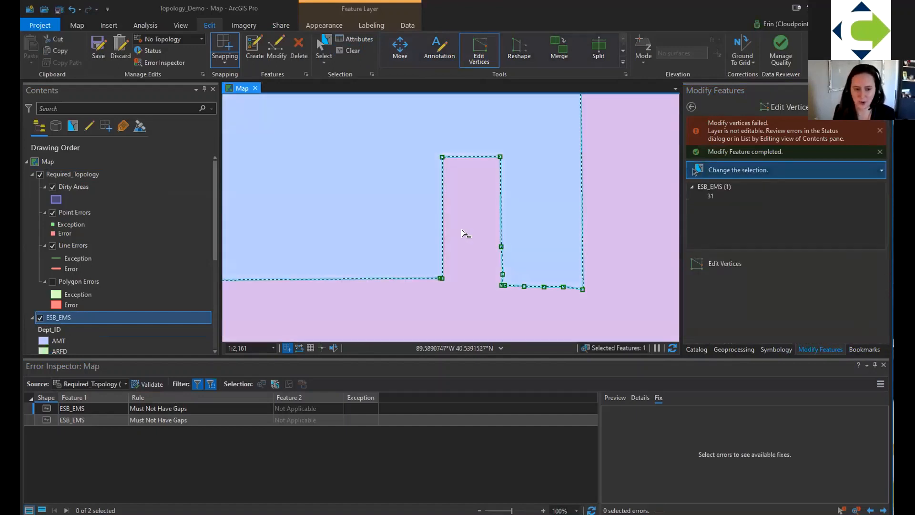
{"action": "scroll", "coordinate": [450, 219], "scroll_direction": "up", "scroll_amount": 3}
{"action": "scroll", "coordinate": [446, 185], "scroll_direction": "down", "scroll_amount": 2}
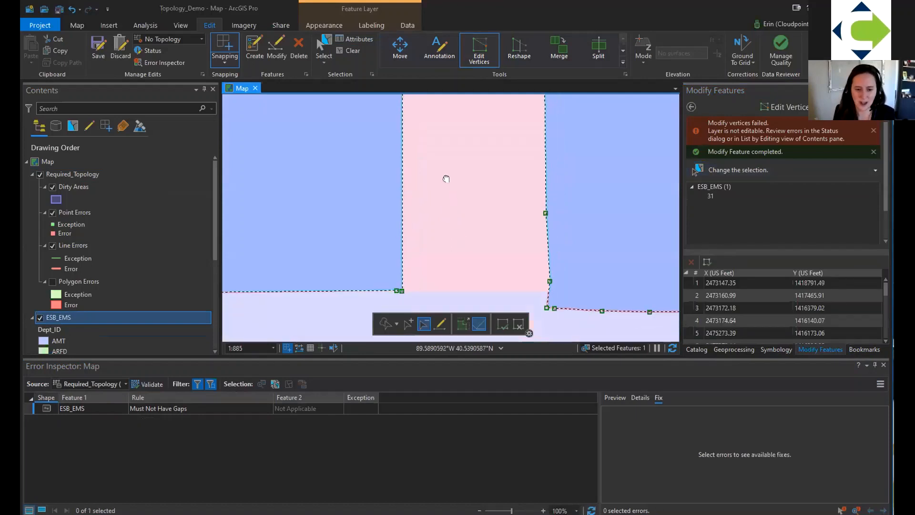
{"action": "left_click", "coordinate": [452, 200]}
{"action": "scroll", "coordinate": [443, 157], "scroll_direction": "down", "scroll_amount": 2}
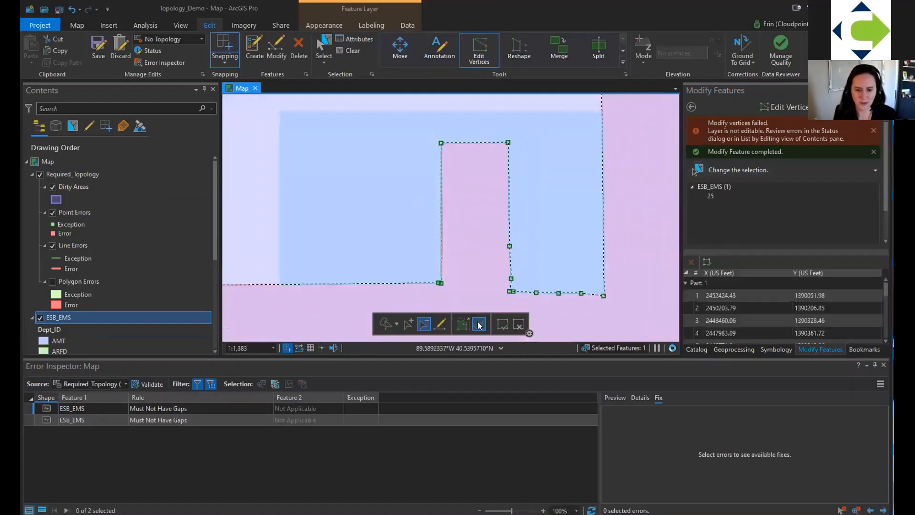
{"action": "left_click", "coordinate": [503, 324]}
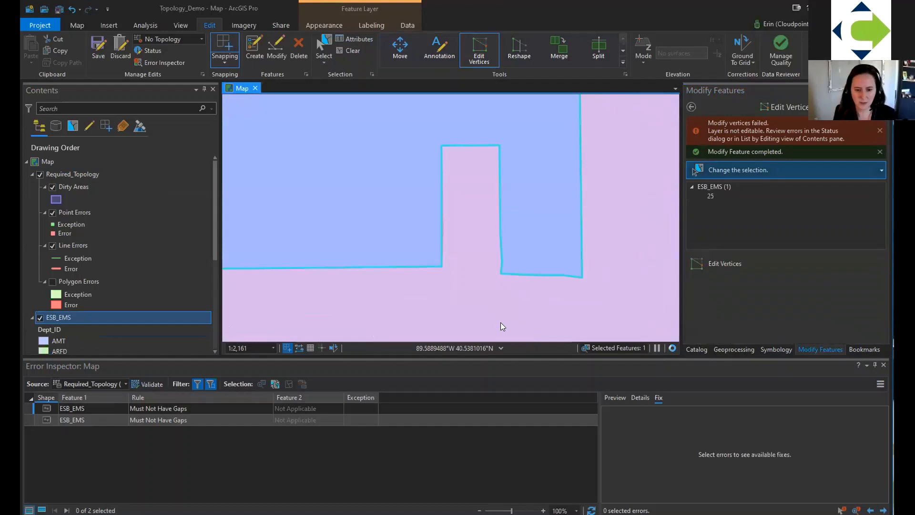
Step: Clear the selection, save the vertex edit and validate the topology
{"action": "left_click", "coordinate": [347, 50]}
{"action": "left_click", "coordinate": [97, 46]}
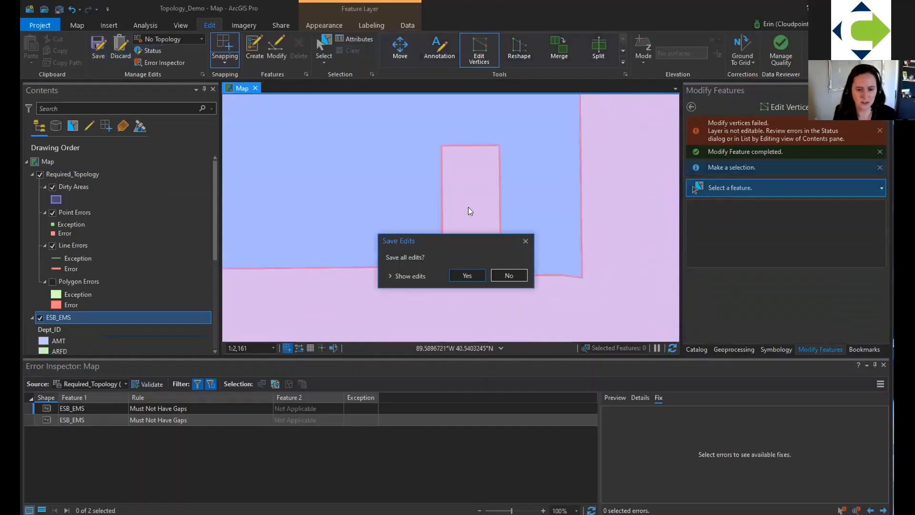
{"action": "left_click", "coordinate": [467, 277]}
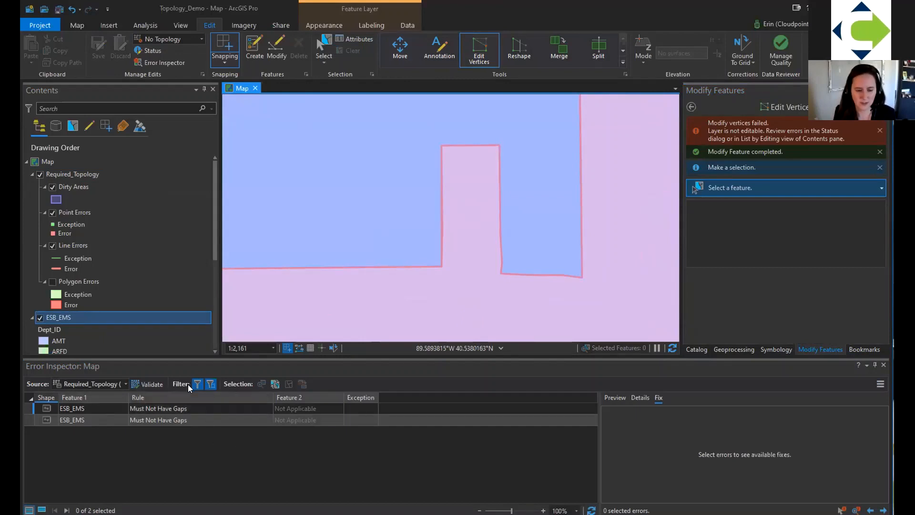
{"action": "left_click", "coordinate": [148, 384]}
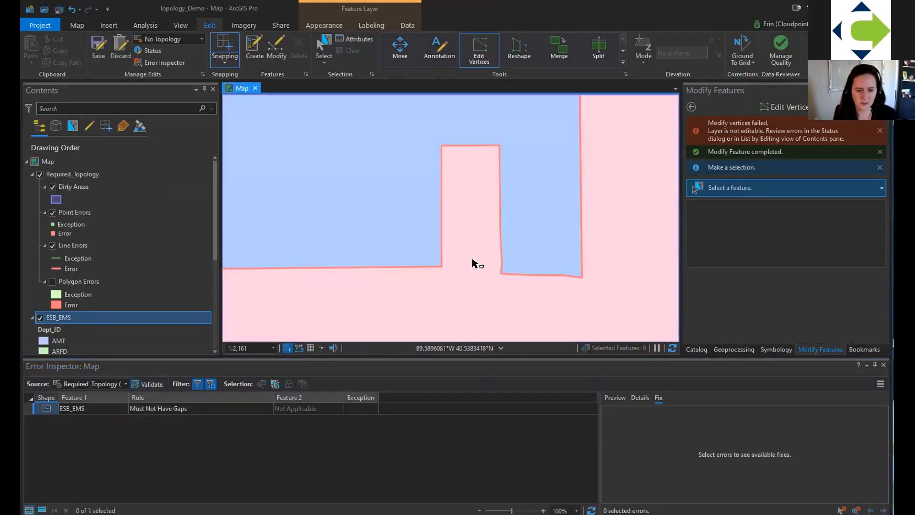
Step: Recheck the vertices of both ESB_EMS polygons bordering the notch after validation, and clear the selection
{"action": "left_click", "coordinate": [478, 221]}
{"action": "left_click", "coordinate": [478, 222]}
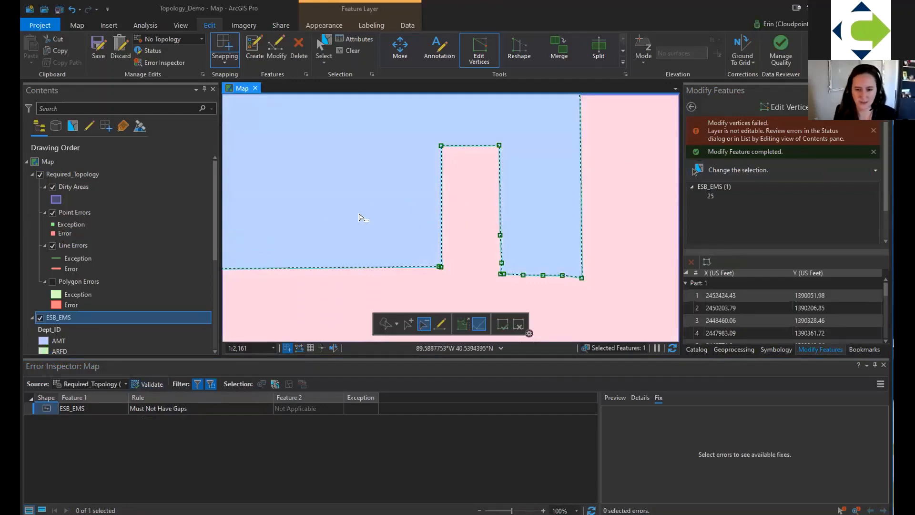
{"action": "left_click", "coordinate": [462, 234]}
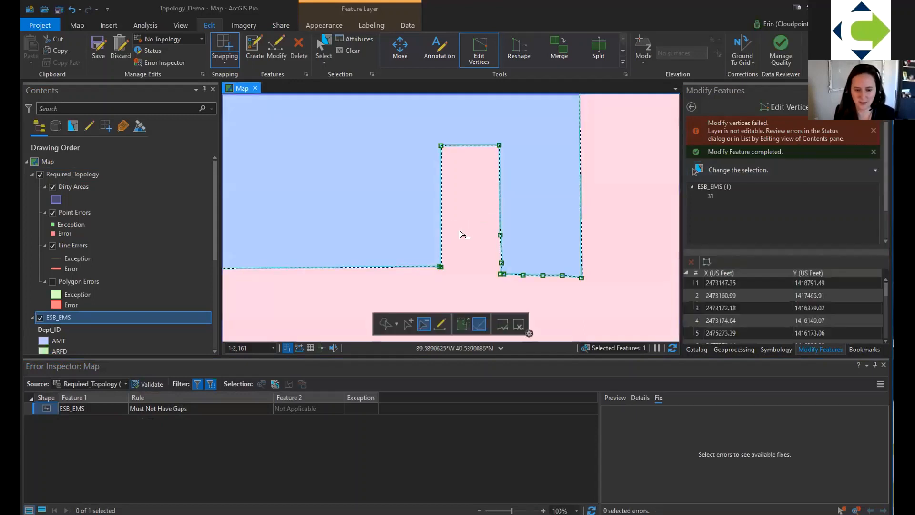
{"action": "left_click", "coordinate": [360, 52]}
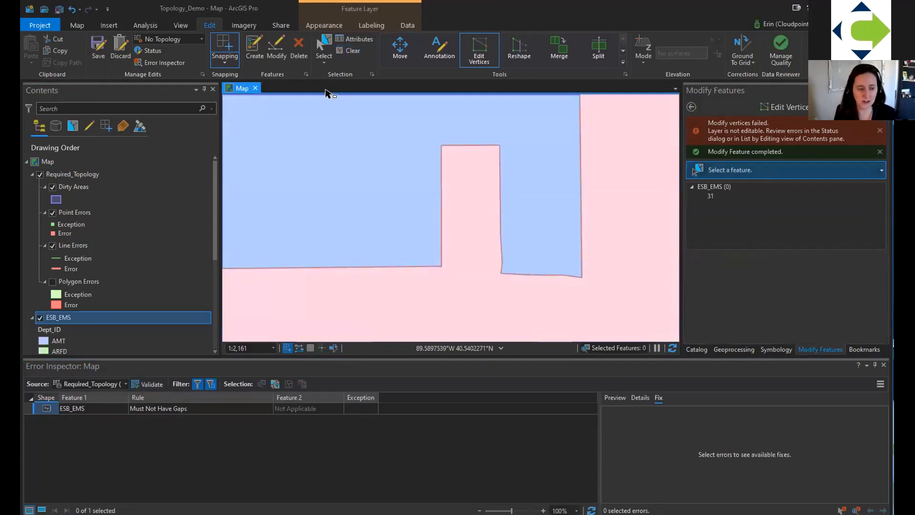
Step: Expand the list of pending edits to review the affected layers and save the validation changes
{"action": "left_click", "coordinate": [99, 48]}
{"action": "left_click", "coordinate": [400, 277]}
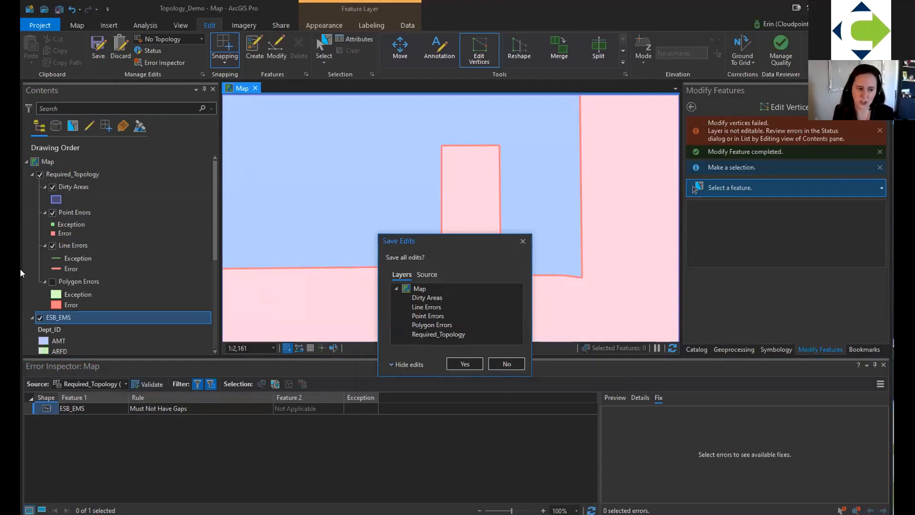
{"action": "left_click", "coordinate": [463, 365]}
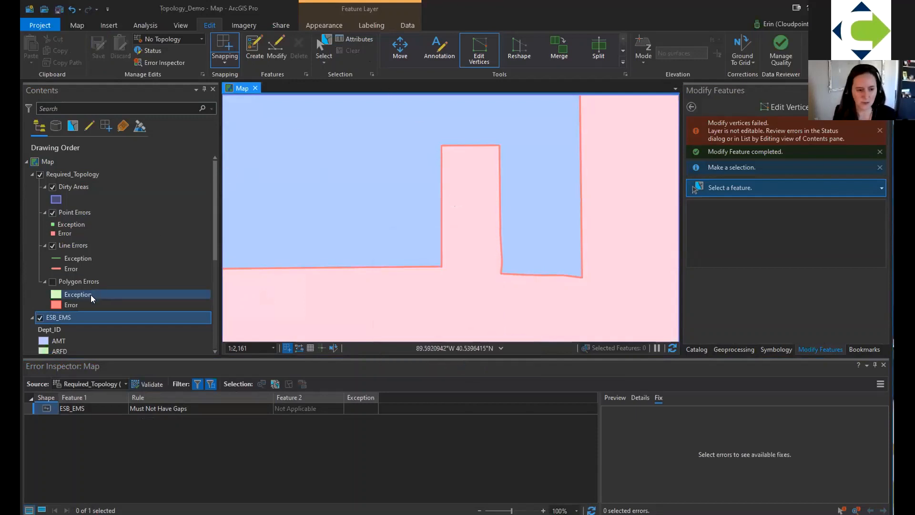
Step: Zoom to the ESB_EMS Must Not Have Gaps error and examine the boundary around the notch
{"action": "left_click", "coordinate": [31, 409]}
{"action": "right_click", "coordinate": [31, 408]}
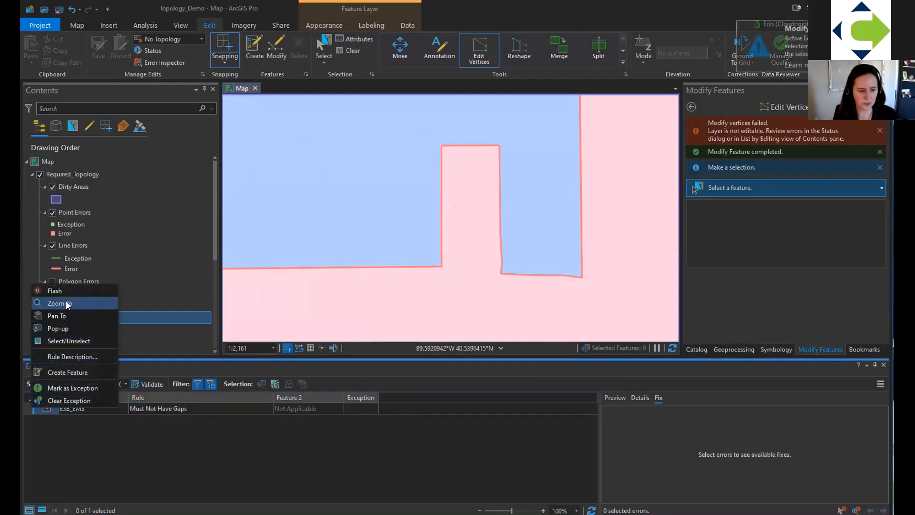
{"action": "left_click", "coordinate": [67, 303]}
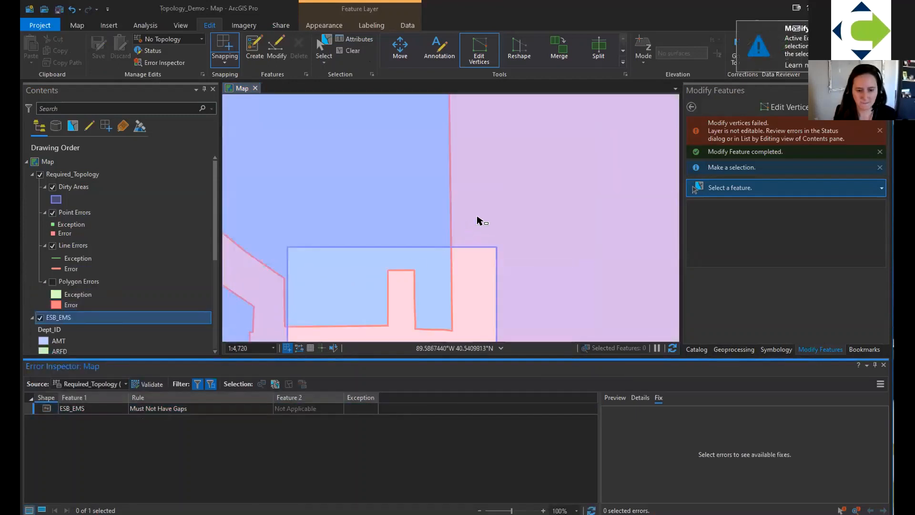
{"action": "scroll", "coordinate": [478, 220], "scroll_direction": "down", "scroll_amount": 2}
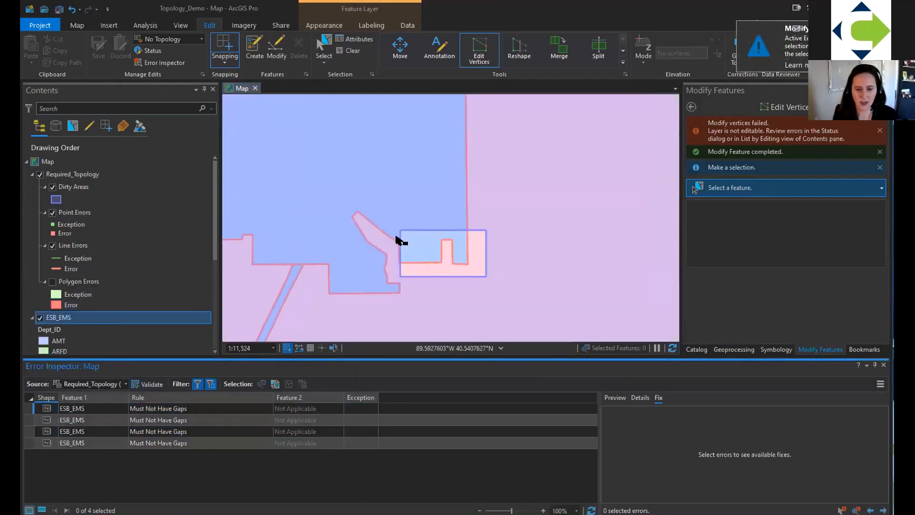
{"action": "scroll", "coordinate": [427, 248], "scroll_direction": "up", "scroll_amount": 2}
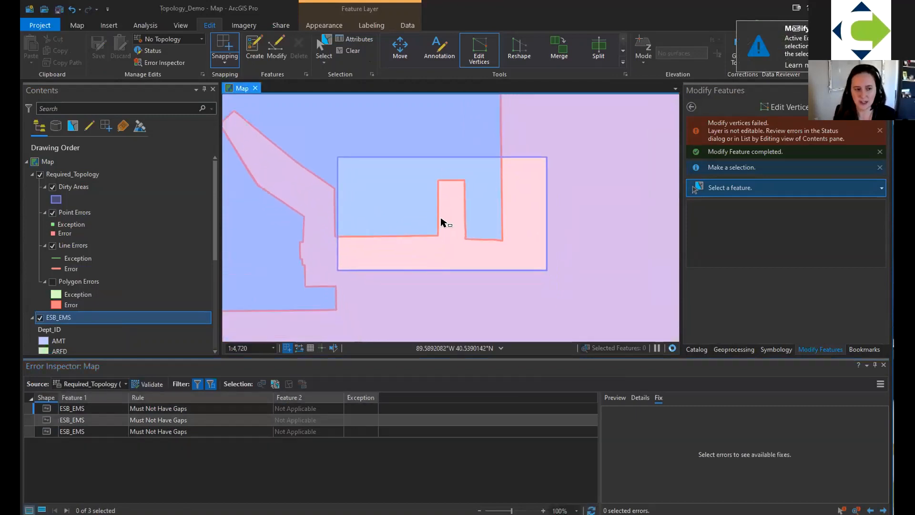
{"action": "scroll", "coordinate": [374, 216], "scroll_direction": "up", "scroll_amount": 2}
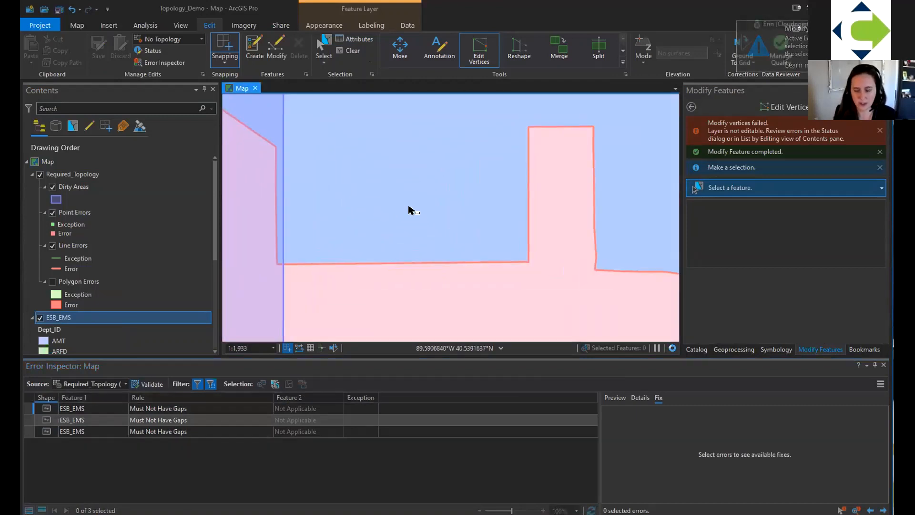
Step: Validate the topology over the wider map extent covering the whole dirty area
{"action": "scroll", "coordinate": [453, 182], "scroll_direction": "down", "scroll_amount": 5}
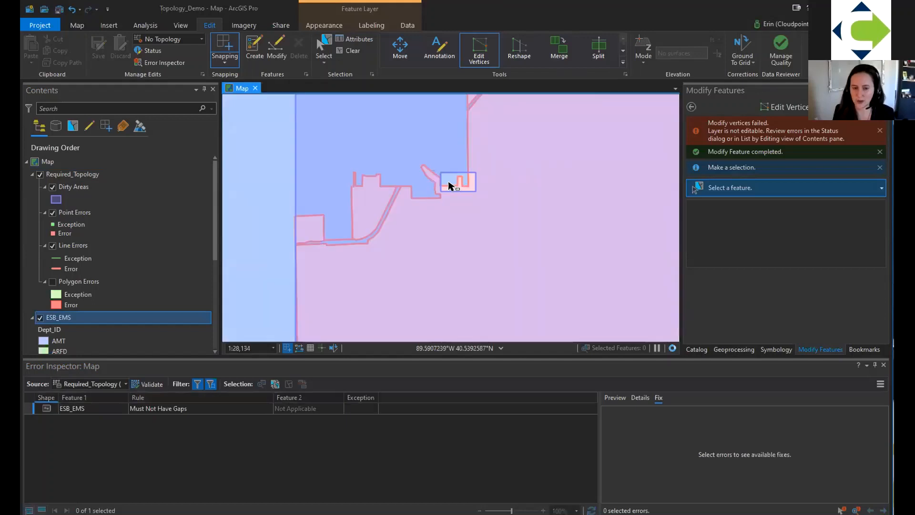
{"action": "scroll", "coordinate": [453, 200], "scroll_direction": "down", "scroll_amount": 4}
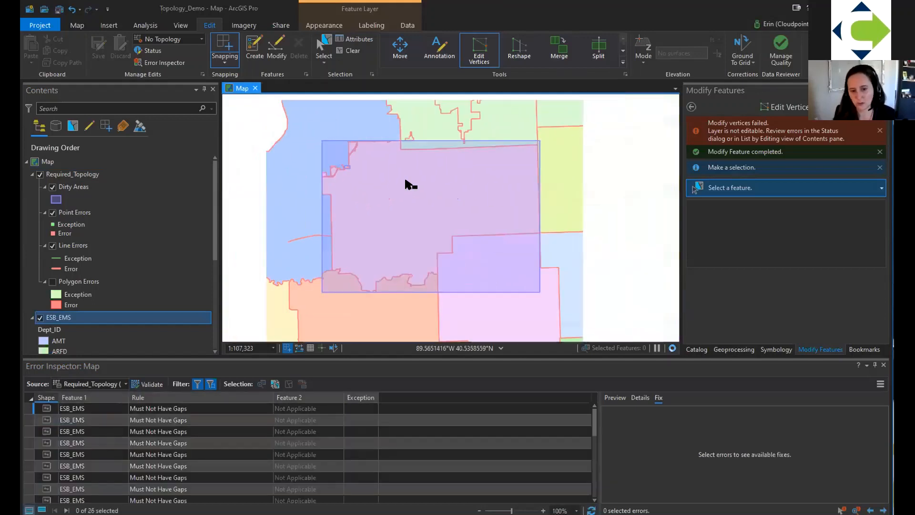
{"action": "left_click", "coordinate": [143, 385]}
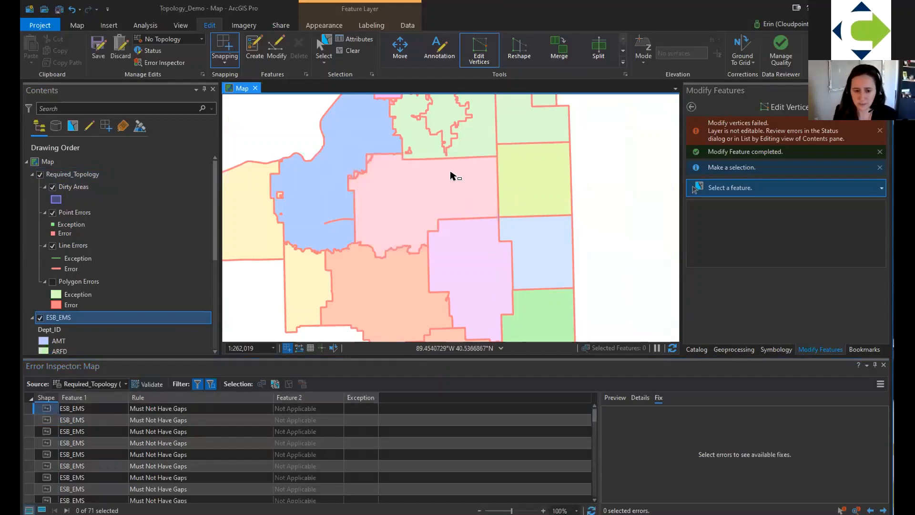
Step: Go to the EMS Gap - Reshape & Align bookmark
{"action": "scroll", "coordinate": [479, 183], "scroll_direction": "up", "scroll_amount": 2}
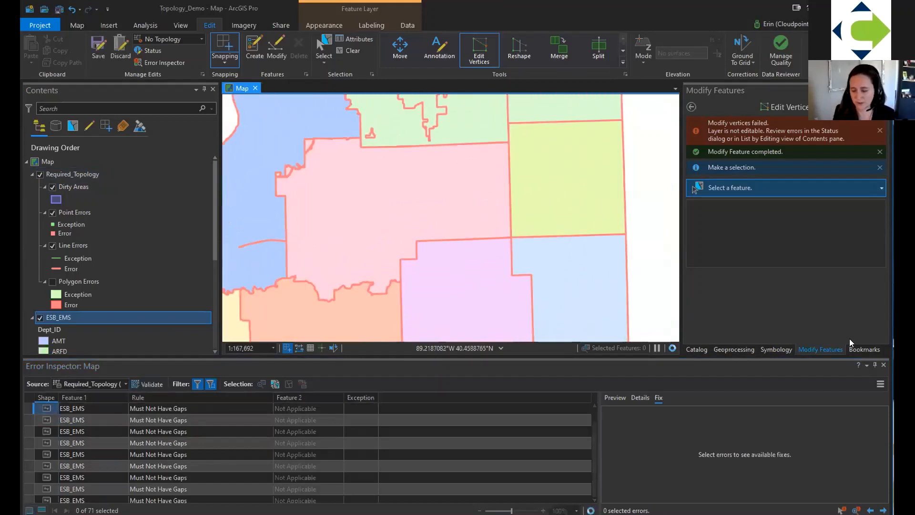
{"action": "left_click", "coordinate": [860, 351]}
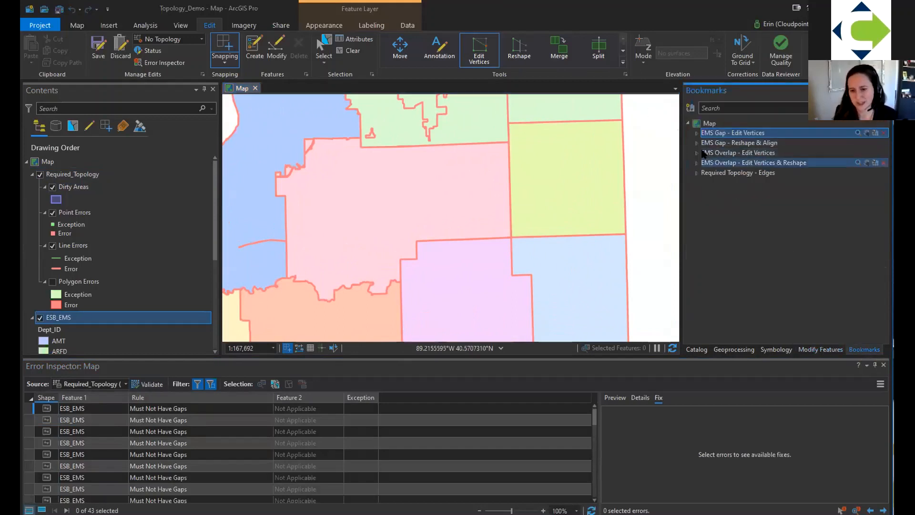
{"action": "left_click", "coordinate": [696, 142]}
{"action": "right_click", "coordinate": [740, 144]}
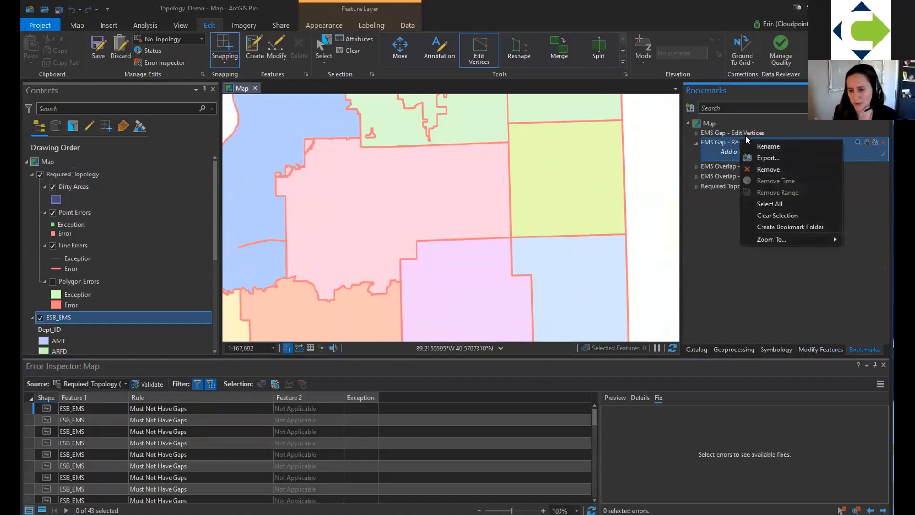
{"action": "left_click", "coordinate": [717, 144]}
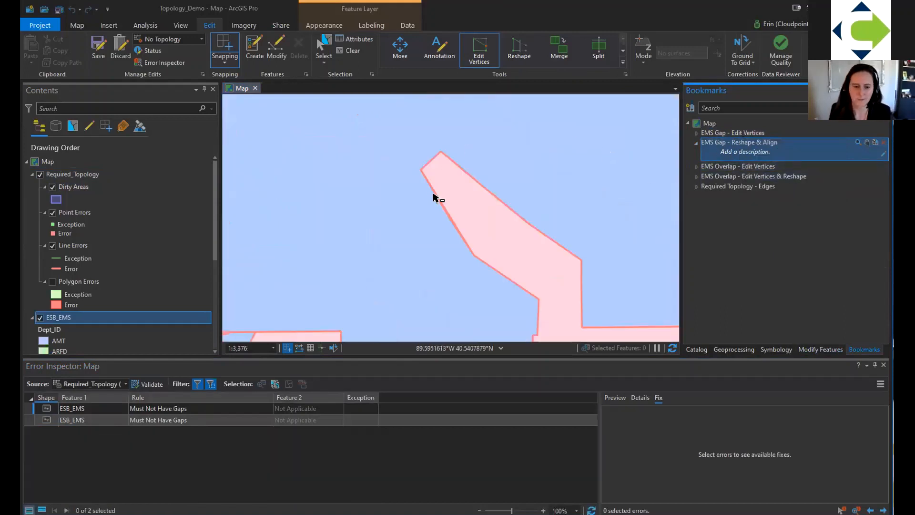
Step: Examine the sliver gap between the two ESB_EMS polygons and display the vertices of feature 31 along it
{"action": "scroll", "coordinate": [435, 196], "scroll_direction": "up", "scroll_amount": 3}
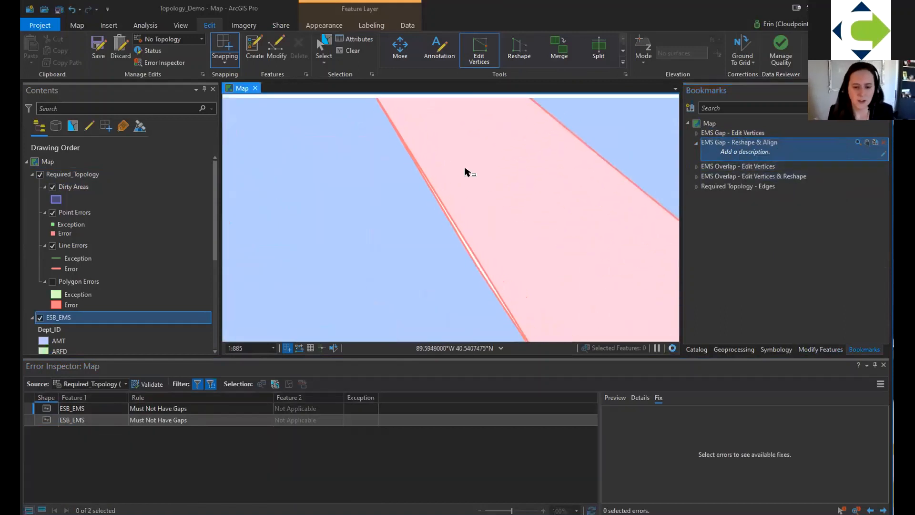
{"action": "scroll", "coordinate": [464, 171], "scroll_direction": "down", "scroll_amount": 3}
{"action": "scroll", "coordinate": [441, 213], "scroll_direction": "up", "scroll_amount": 3}
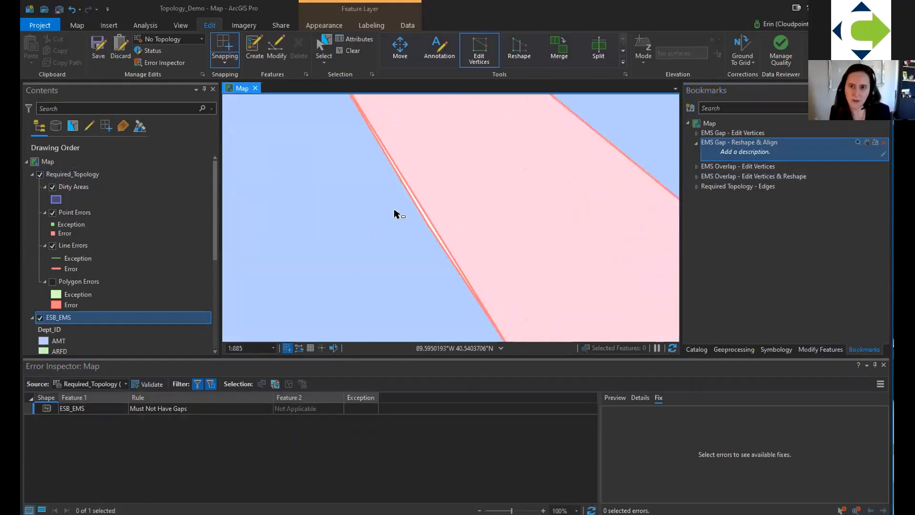
{"action": "scroll", "coordinate": [398, 211], "scroll_direction": "down", "scroll_amount": 2}
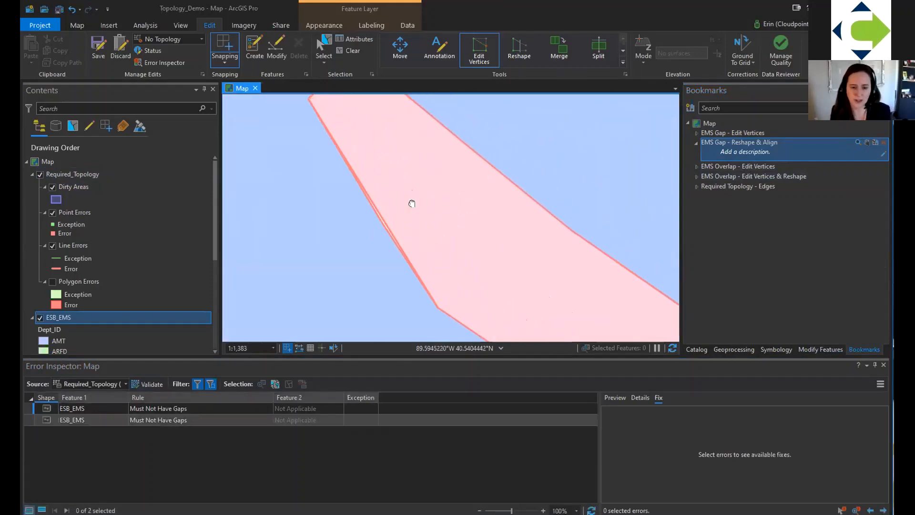
{"action": "left_click", "coordinate": [415, 208]}
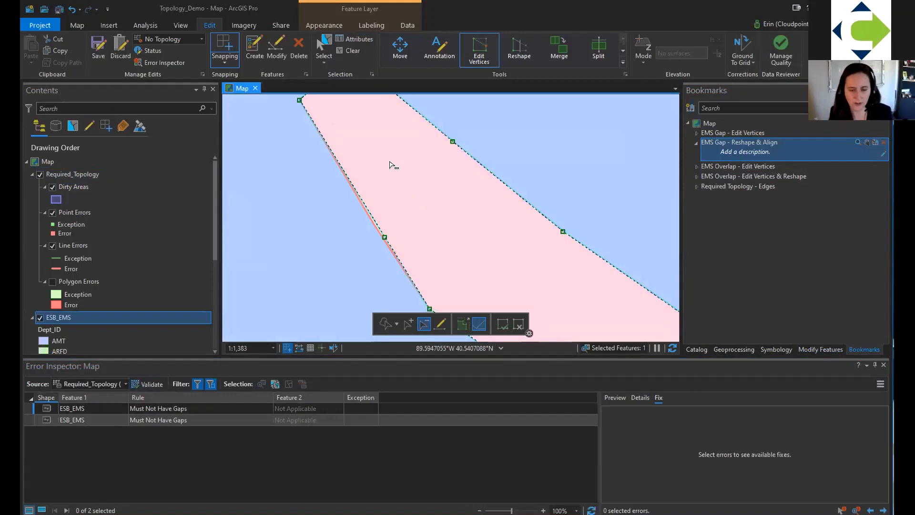
{"action": "scroll", "coordinate": [389, 165], "scroll_direction": "down", "scroll_amount": 2}
{"action": "scroll", "coordinate": [405, 200], "scroll_direction": "up", "scroll_amount": 1}
{"action": "left_click_drag", "start_coordinate": [315, 146], "coordinate": [344, 195]}
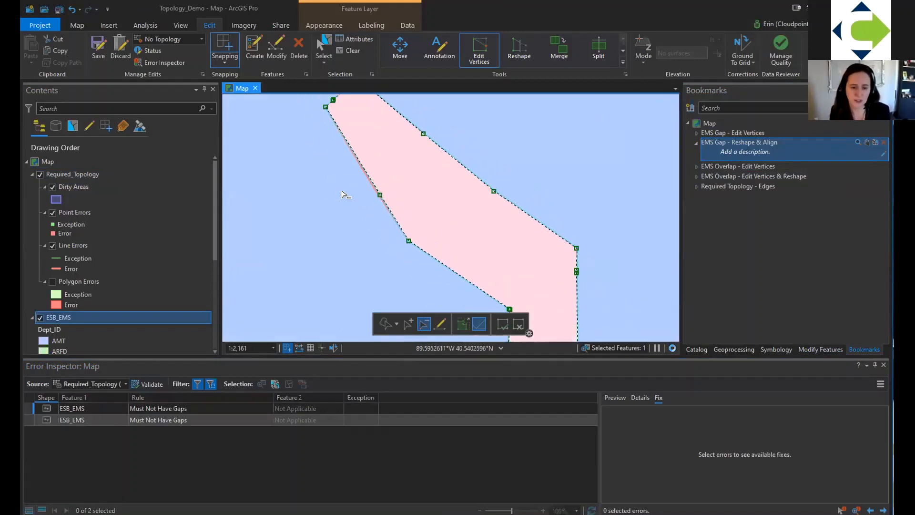
Step: Try to reshape ESB_EMS feature 31 by tracing the edge along the sliver gap, and clear the selection
{"action": "left_click", "coordinate": [519, 50]}
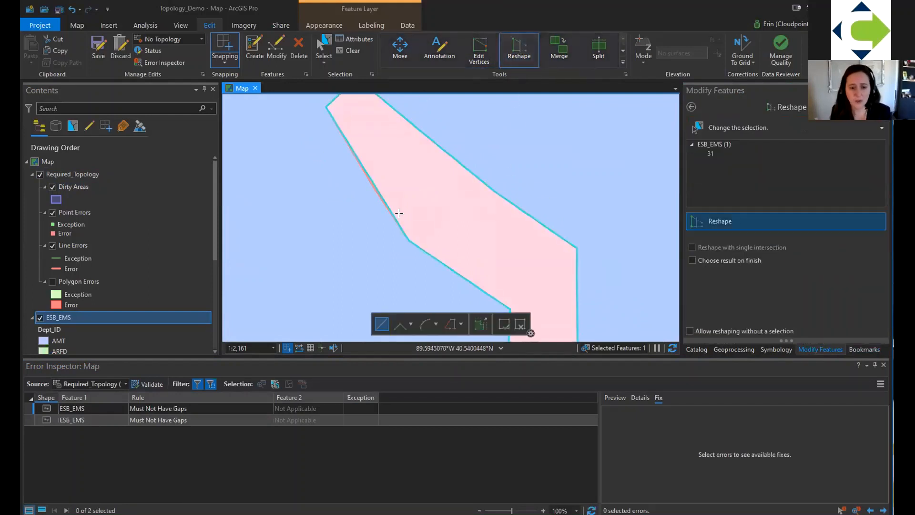
{"action": "left_click", "coordinate": [448, 325]}
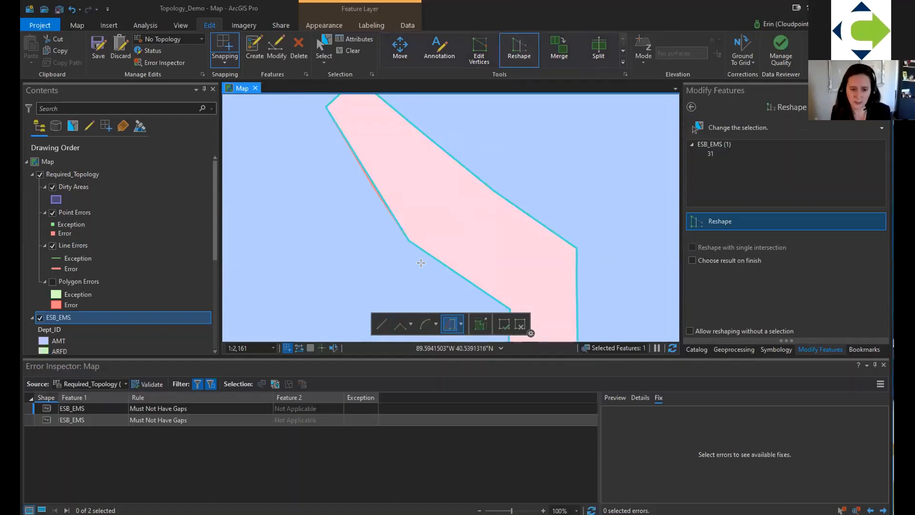
{"action": "scroll", "coordinate": [378, 156], "scroll_direction": "down", "scroll_amount": 1}
{"action": "scroll", "coordinate": [364, 116], "scroll_direction": "up", "scroll_amount": 1}
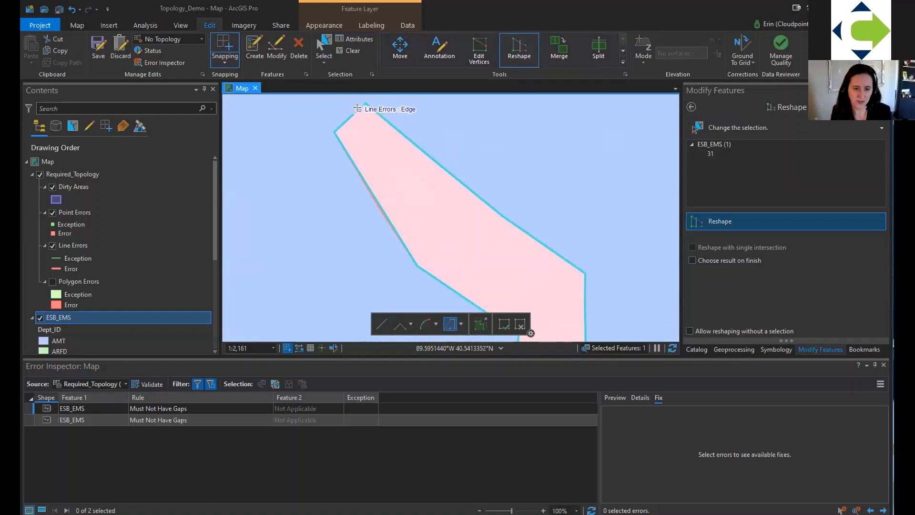
{"action": "left_click", "coordinate": [357, 108]}
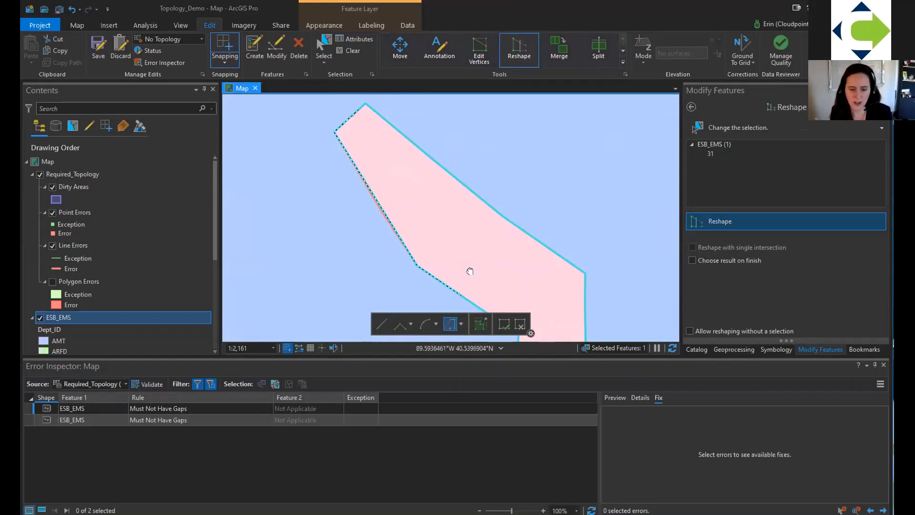
{"action": "left_click_drag", "start_coordinate": [473, 273], "coordinate": [458, 253]}
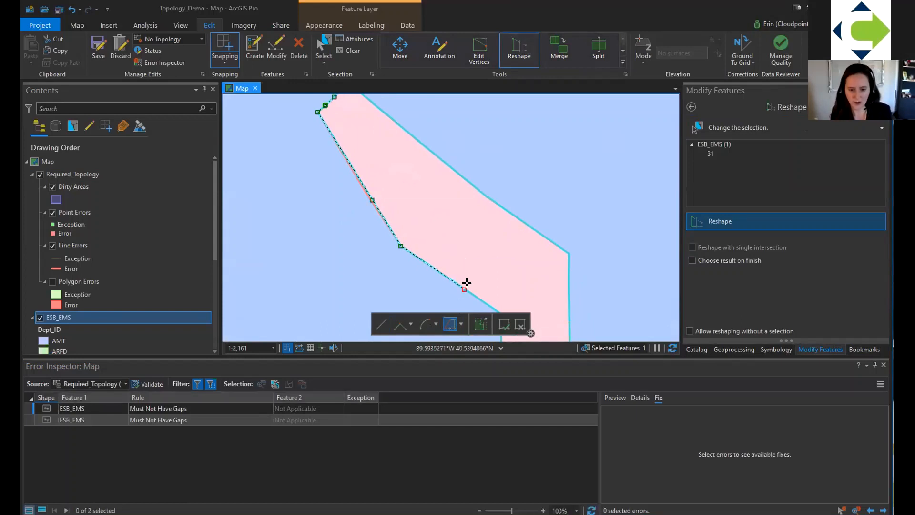
{"action": "double_click", "coordinate": [466, 283]}
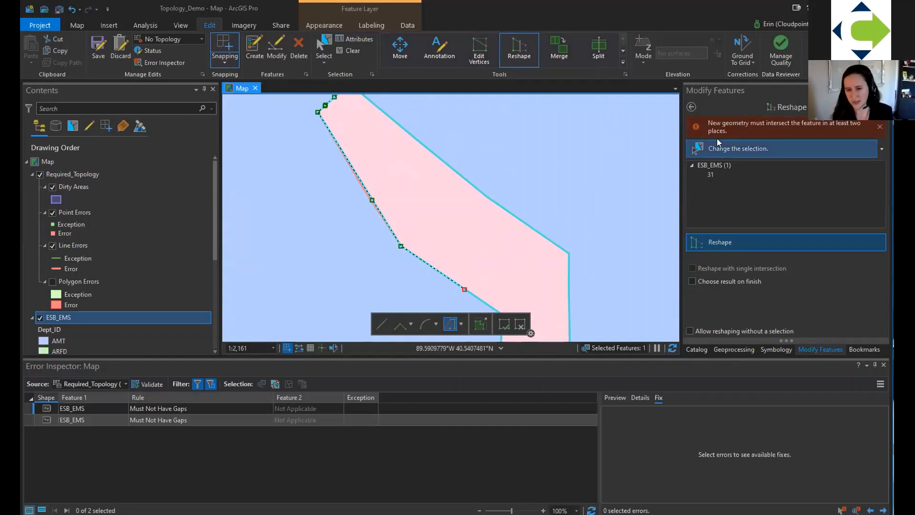
{"action": "left_click", "coordinate": [352, 50]}
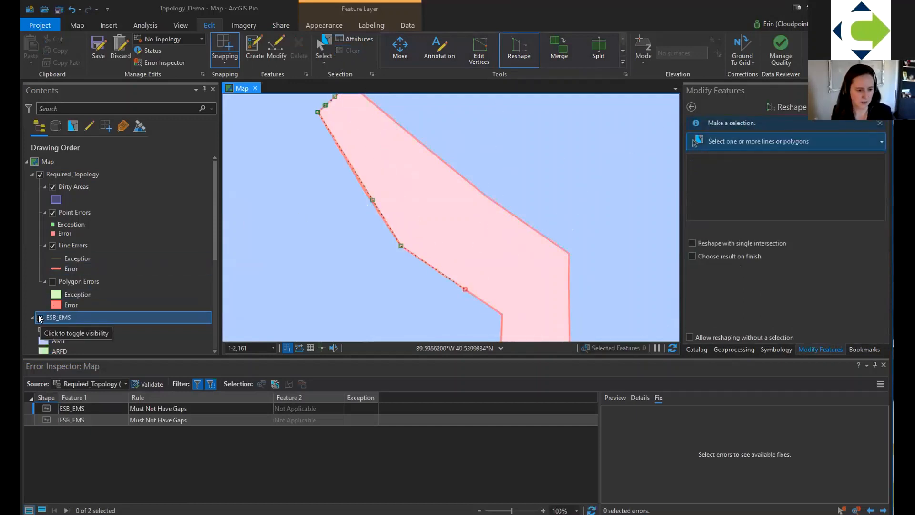
{"action": "scroll", "coordinate": [54, 301], "scroll_direction": "down", "scroll_amount": 6}
{"action": "scroll", "coordinate": [55, 331], "scroll_direction": "up", "scroll_amount": 10}
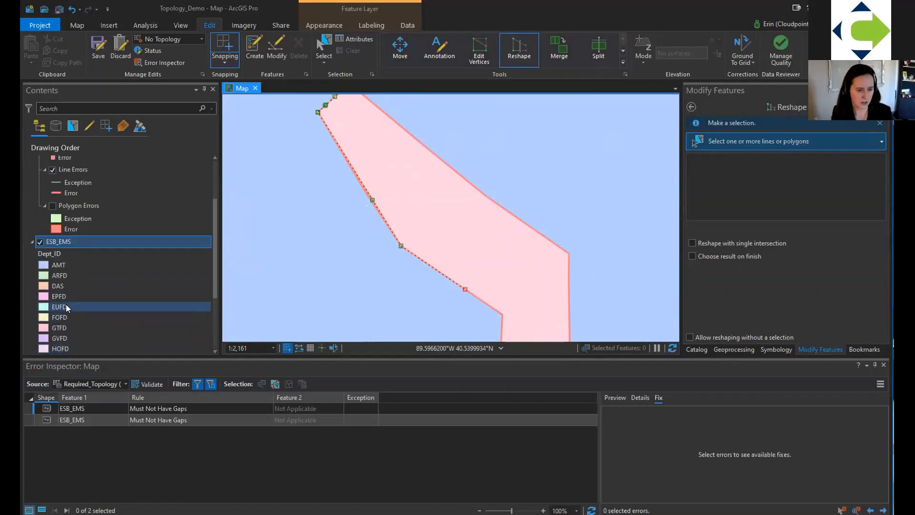
{"action": "left_click", "coordinate": [39, 174]}
{"action": "left_click", "coordinate": [39, 174]}
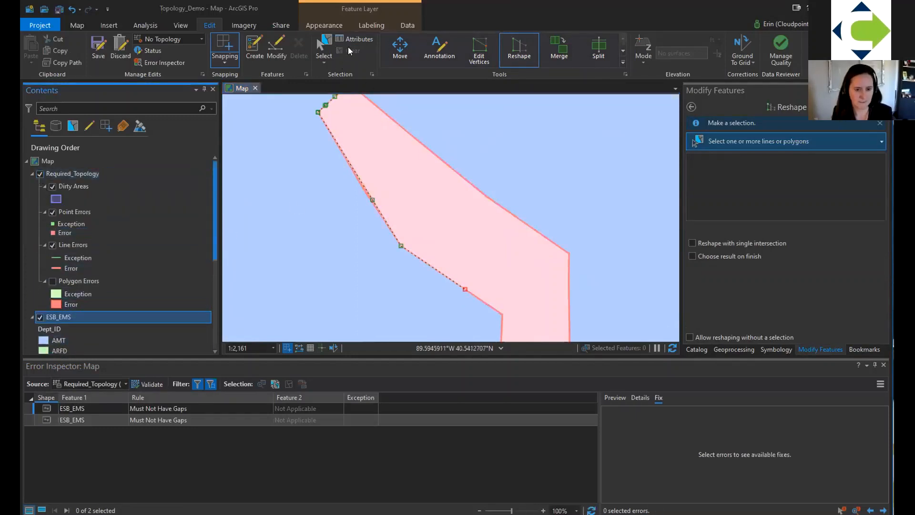
Step: Select ESB_EMS feature 25 and reshape it by tracing the neighbouring polygon's edge around the tip and past the sliver gap
{"action": "left_click", "coordinate": [327, 41]}
{"action": "left_click", "coordinate": [451, 130]}
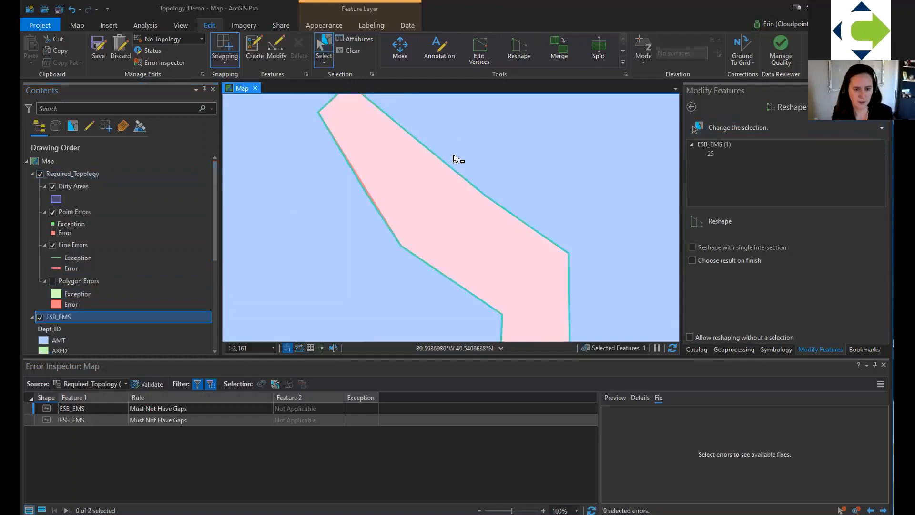
{"action": "left_click", "coordinate": [411, 153]}
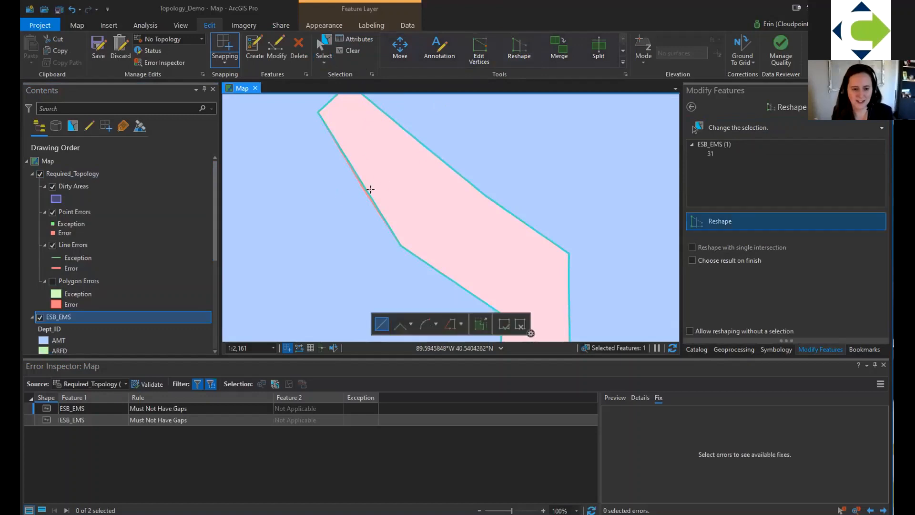
{"action": "left_click", "coordinate": [301, 187]}
{"action": "left_click", "coordinate": [393, 163]}
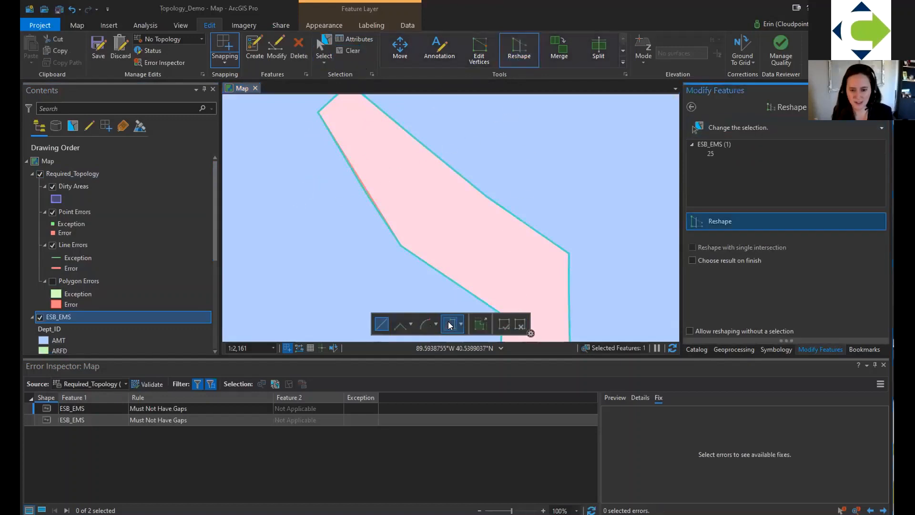
{"action": "left_click", "coordinate": [448, 325]}
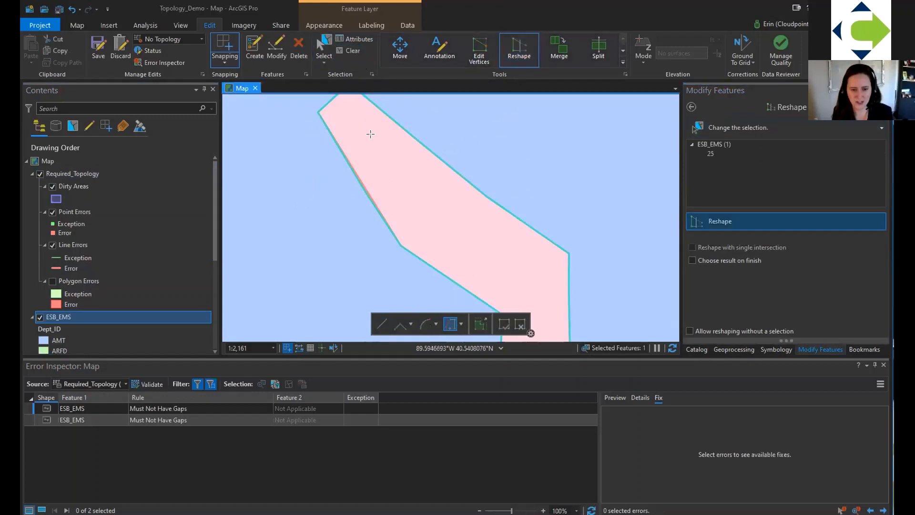
{"action": "left_click", "coordinate": [384, 114]}
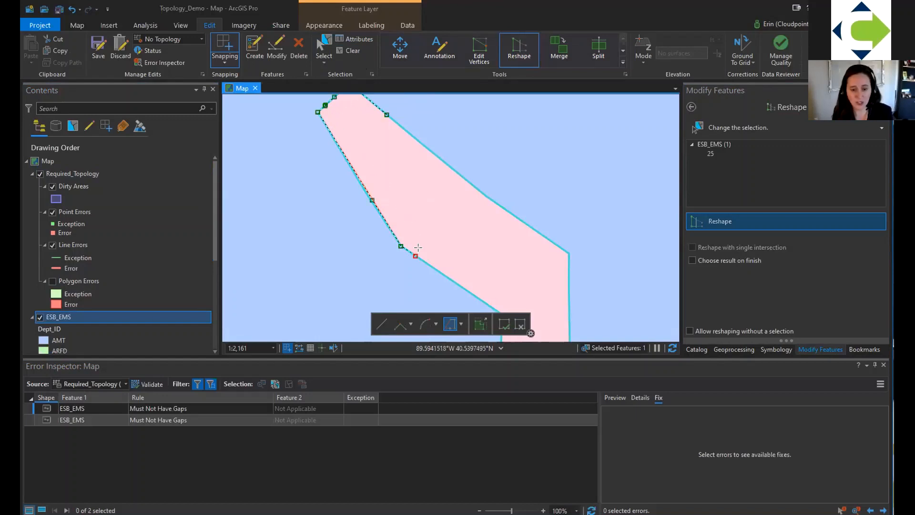
{"action": "key", "text": "F2"}
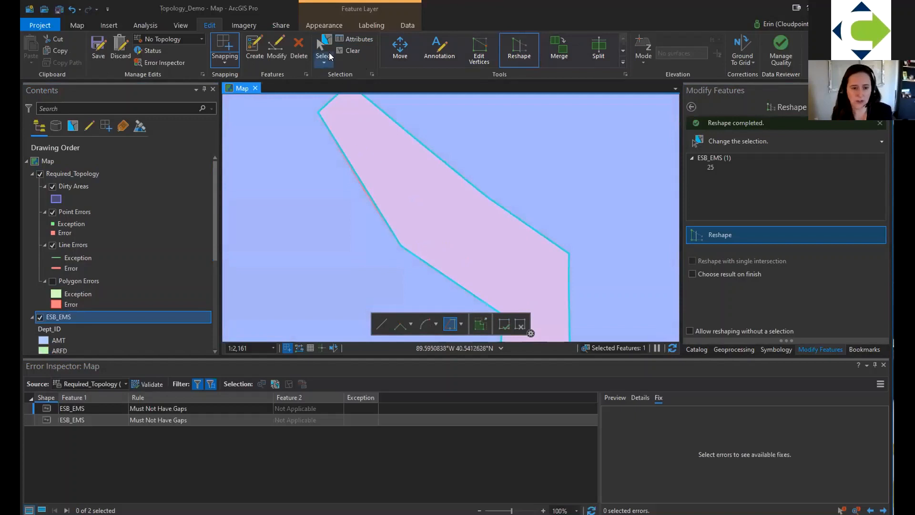
Step: Clear the selection and validate the topology around the reshaped ESB_EMS boundary
{"action": "left_click", "coordinate": [350, 50]}
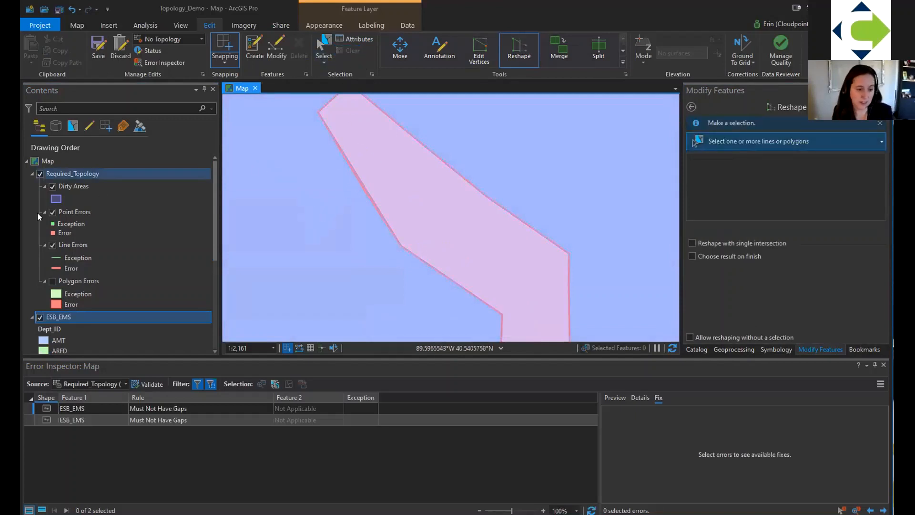
{"action": "left_click", "coordinate": [158, 384]}
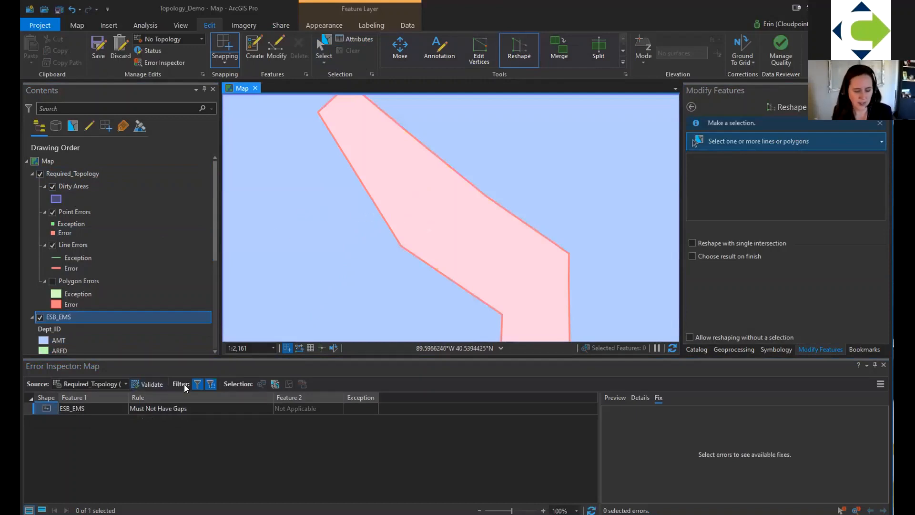
{"action": "scroll", "coordinate": [402, 136], "scroll_direction": "down", "scroll_amount": 2}
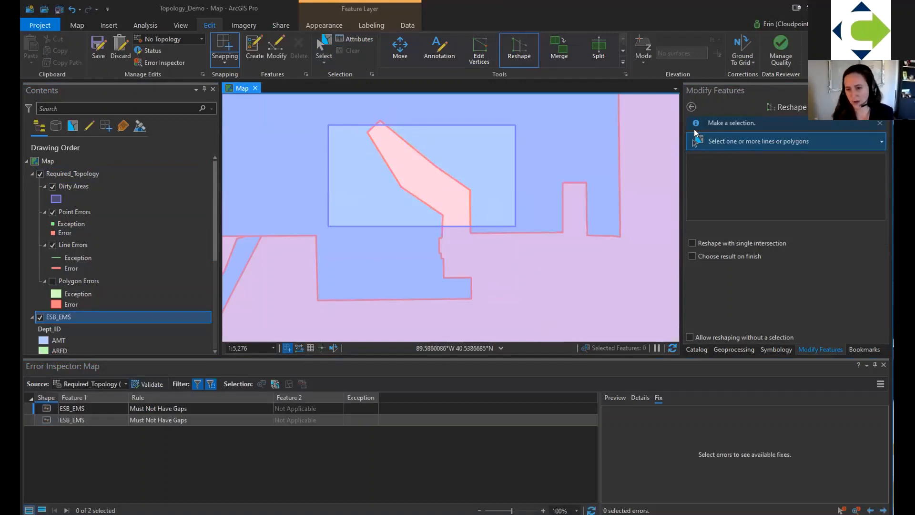
Step: Try to remove the Boundary Must Be Covered By Boundary Of rule for ESB_EMS from the Required_Topology properties
{"action": "left_click", "coordinate": [691, 107]}
{"action": "left_click", "coordinate": [696, 349]}
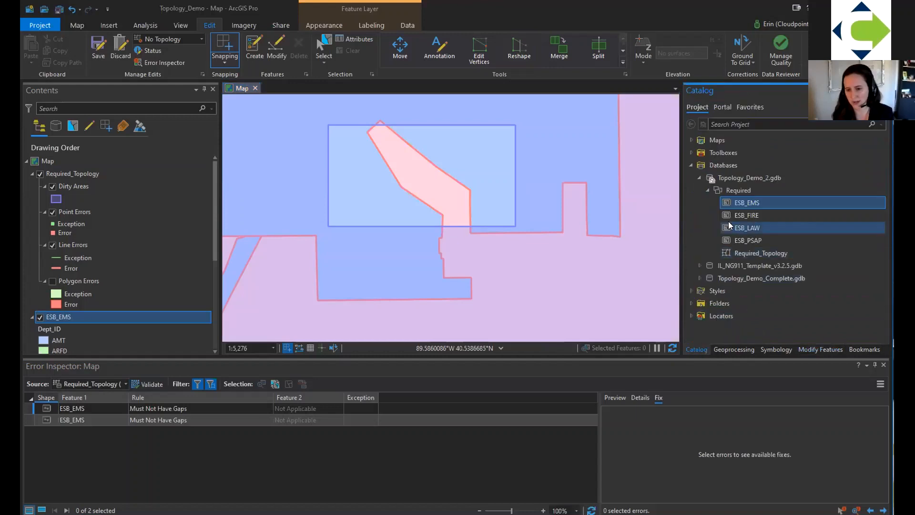
{"action": "right_click", "coordinate": [742, 251]}
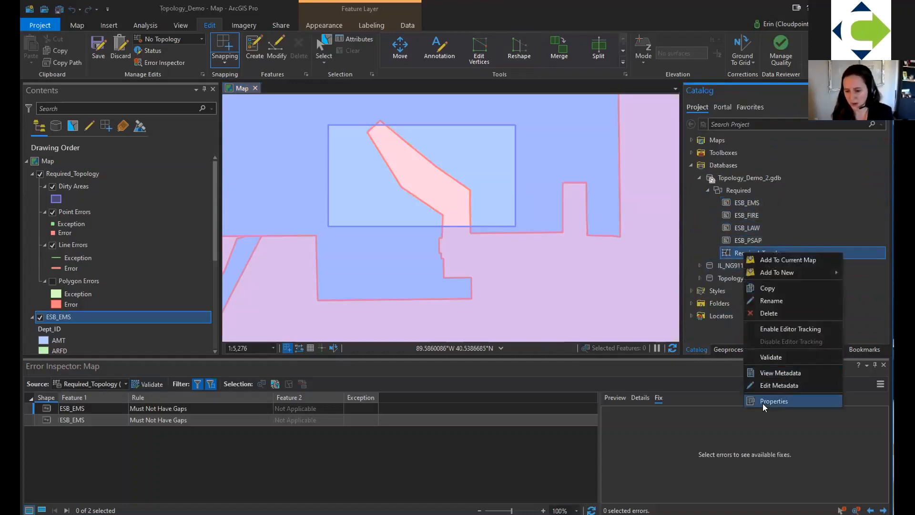
{"action": "left_click", "coordinate": [764, 402]}
{"action": "left_click", "coordinate": [422, 226]}
{"action": "left_click", "coordinate": [422, 237]}
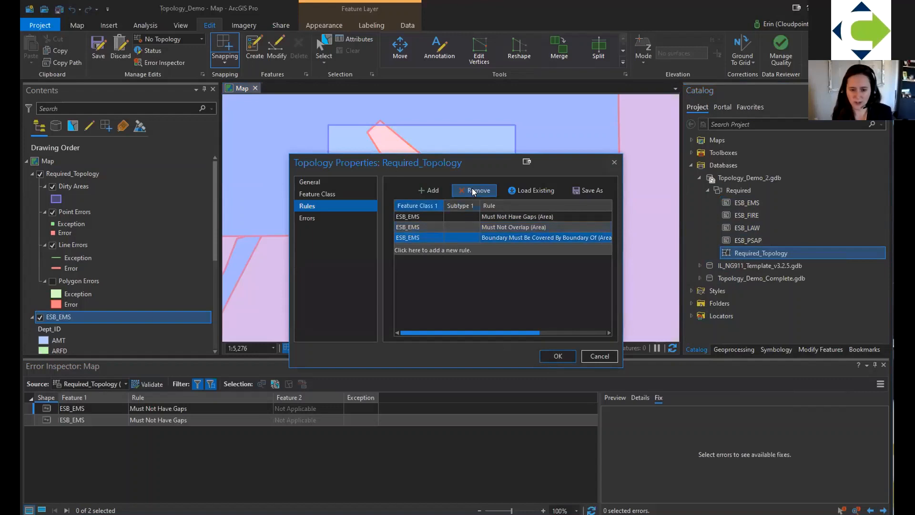
{"action": "left_click", "coordinate": [473, 191]}
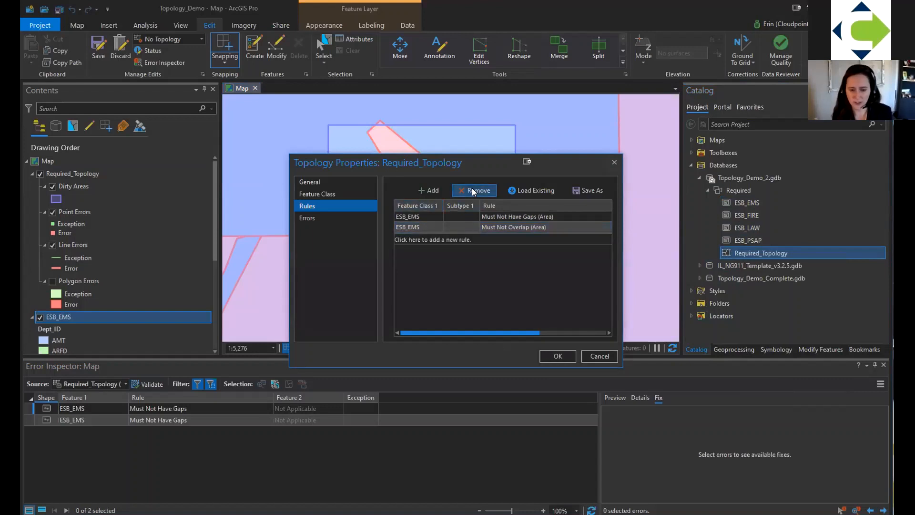
{"action": "left_click", "coordinate": [558, 357]}
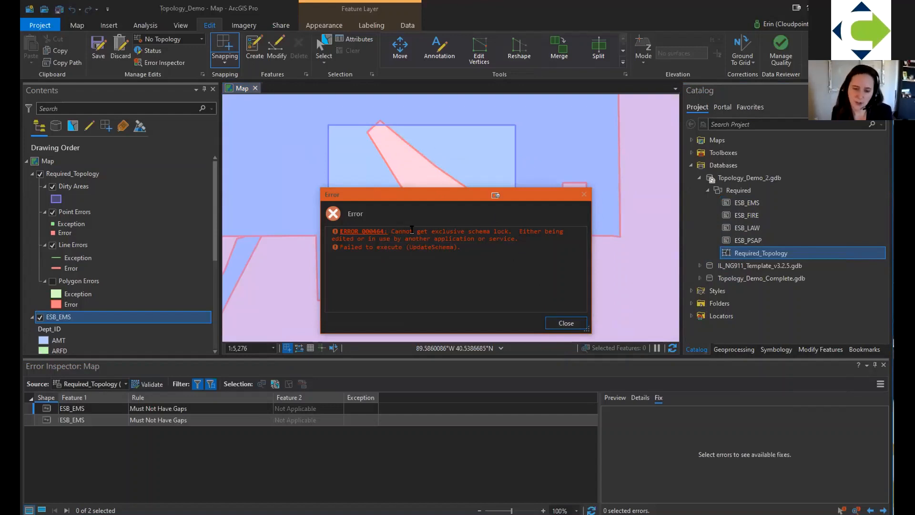
{"action": "left_click", "coordinate": [553, 325]}
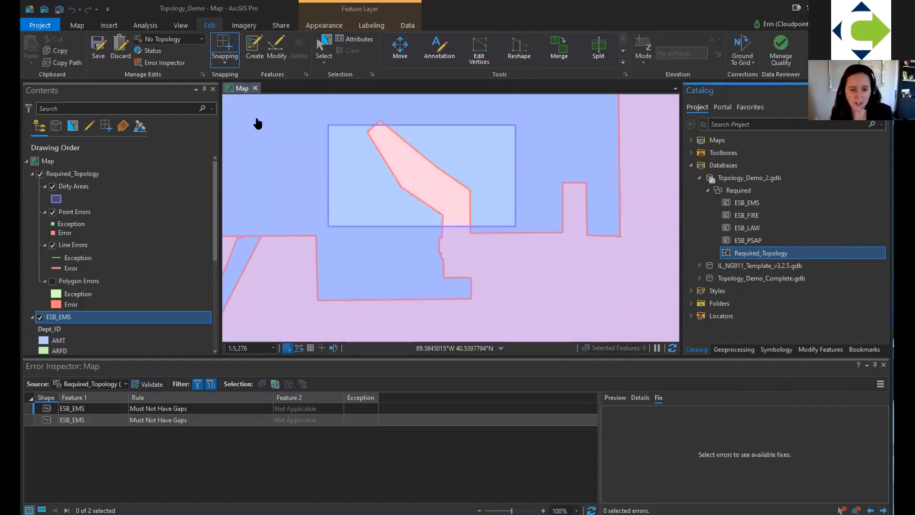
Step: Save all edits and remove the ESB_EMS rule Boundary Must Be Covered By Boundary Of from Required_Topology
{"action": "left_click", "coordinate": [101, 48]}
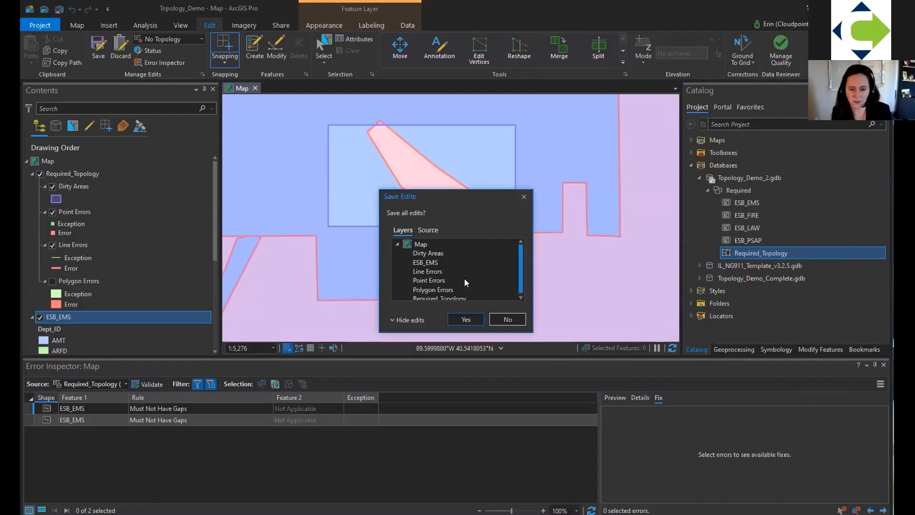
{"action": "left_click", "coordinate": [466, 319]}
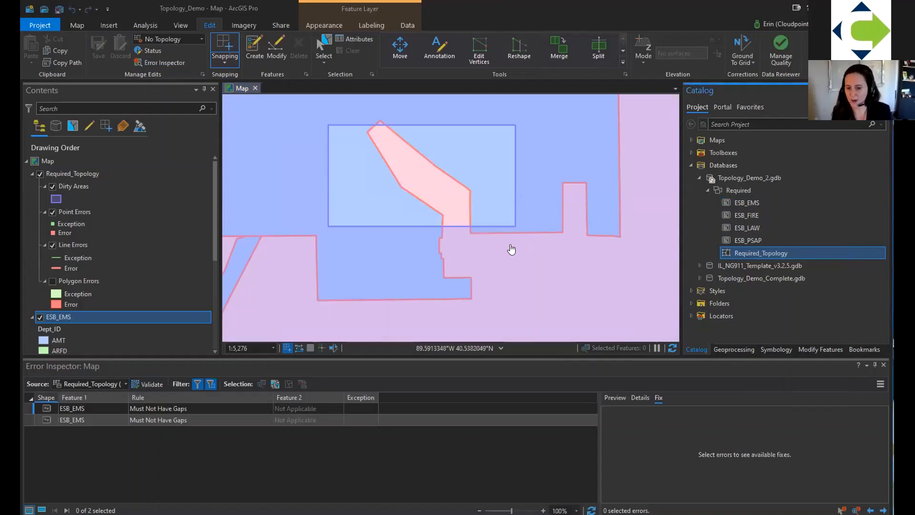
{"action": "right_click", "coordinate": [745, 253]}
{"action": "left_click", "coordinate": [772, 402]}
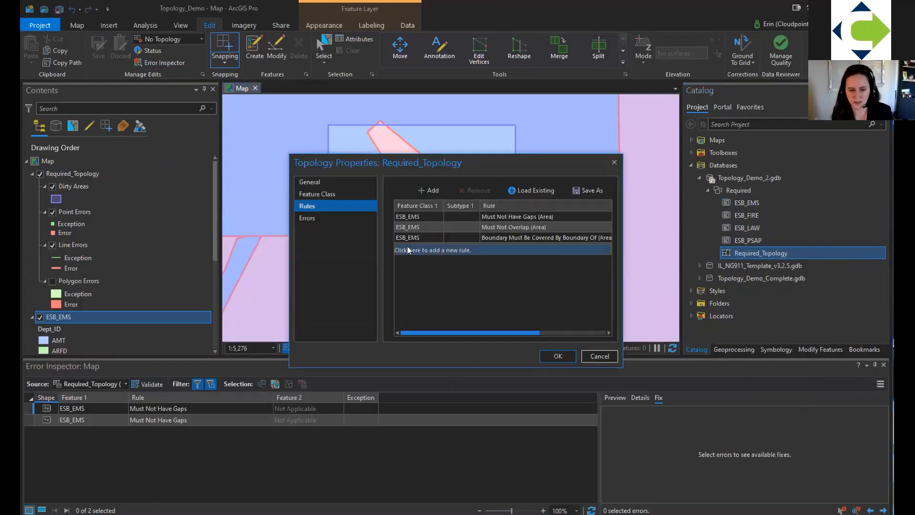
{"action": "left_click", "coordinate": [432, 238]}
{"action": "left_click", "coordinate": [474, 190]}
{"action": "left_click", "coordinate": [559, 357]}
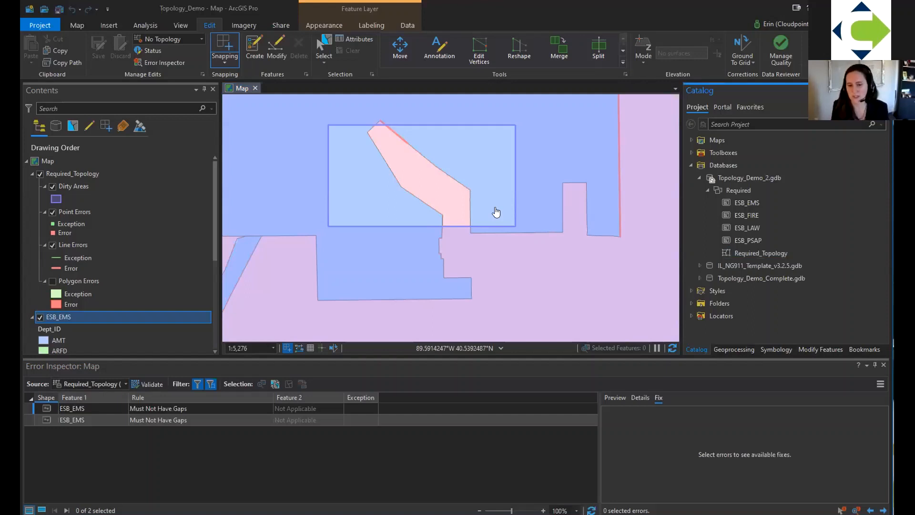
Step: Validate the topology around the polygon tip with the sliver gap
{"action": "scroll", "coordinate": [376, 135], "scroll_direction": "up", "scroll_amount": 5}
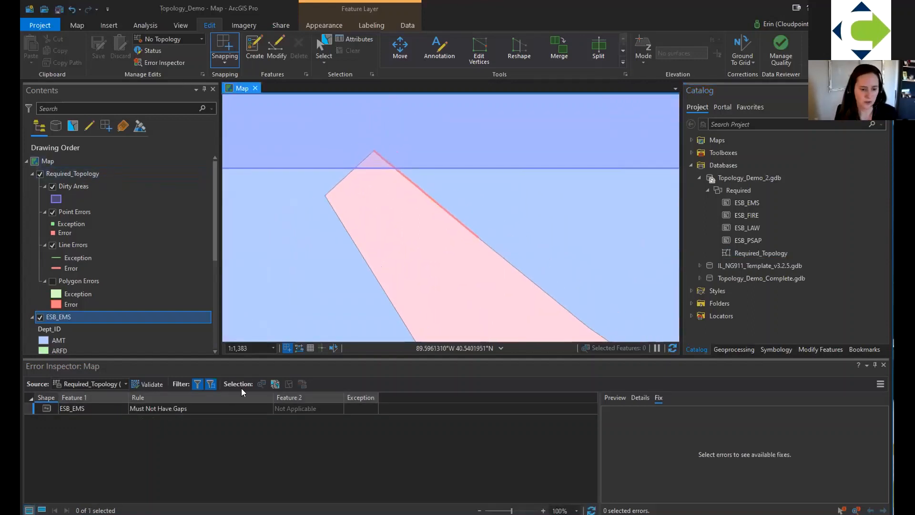
{"action": "left_click", "coordinate": [152, 384]}
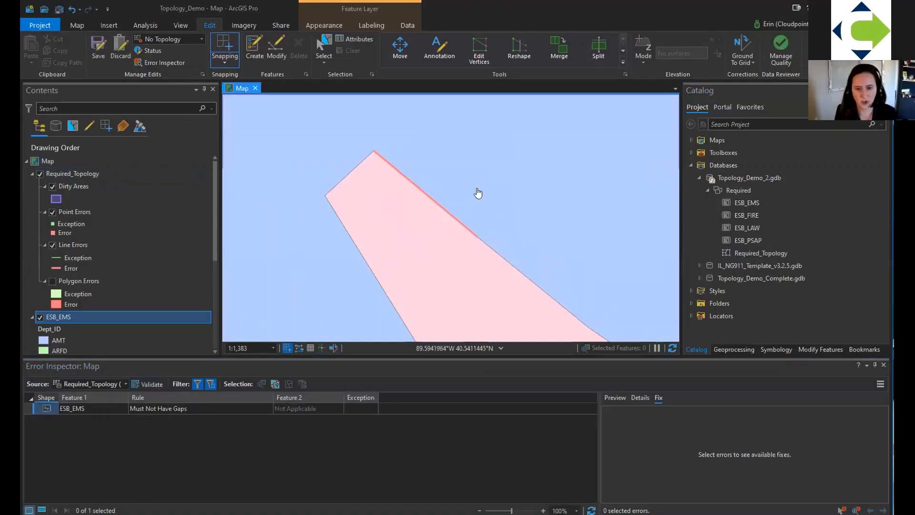
Step: Start Align Features on ESB_EMS features 25 and 31 and trace an alignment path around the tip and past the sliver gap
{"action": "left_click", "coordinate": [623, 51]}
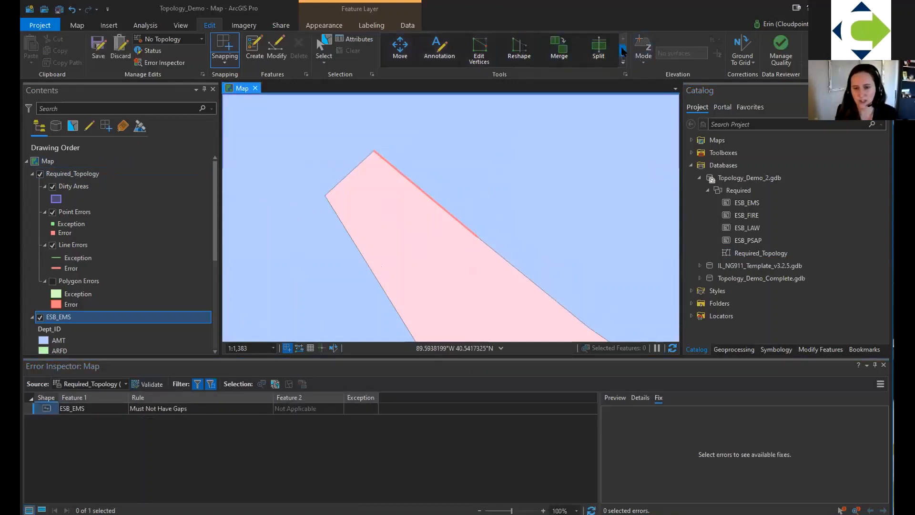
{"action": "left_click", "coordinate": [623, 50]}
{"action": "left_click", "coordinate": [399, 51]}
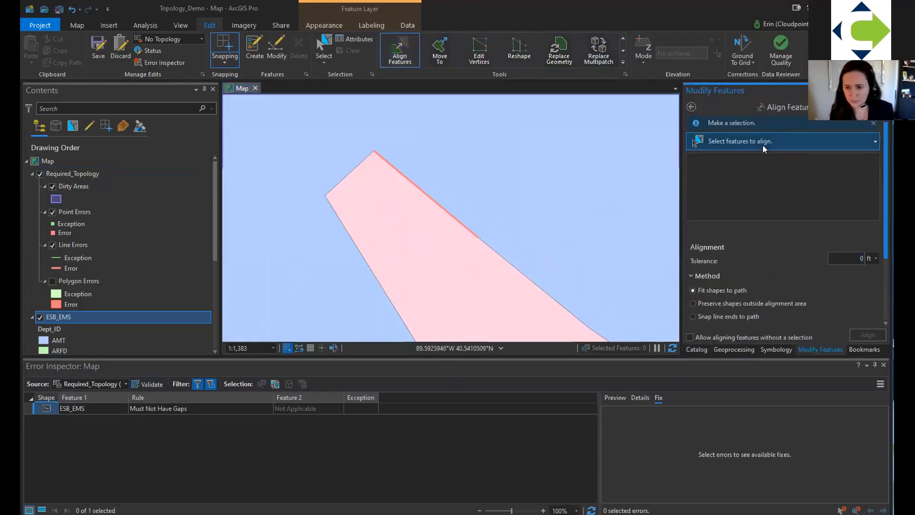
{"action": "left_click", "coordinate": [395, 203]}
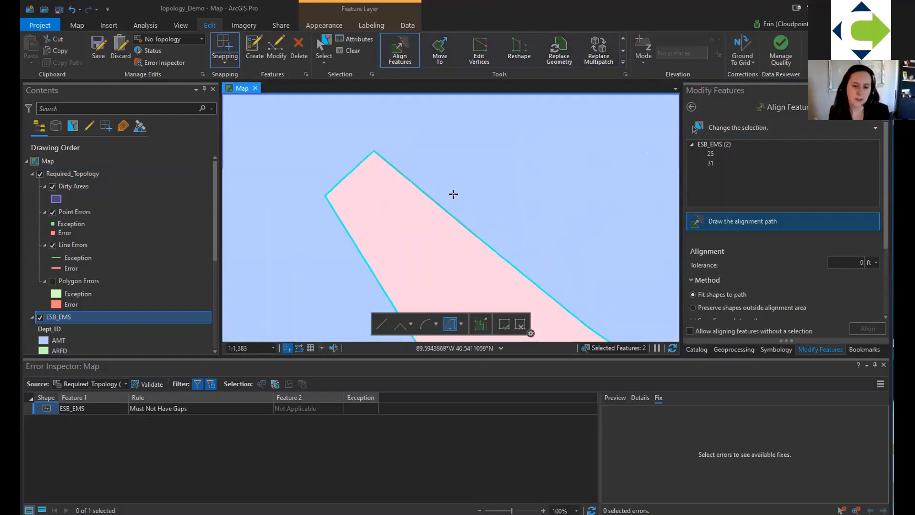
{"action": "scroll", "coordinate": [446, 203], "scroll_direction": "up", "scroll_amount": 1}
{"action": "scroll", "coordinate": [446, 203], "scroll_direction": "up", "scroll_amount": 3}
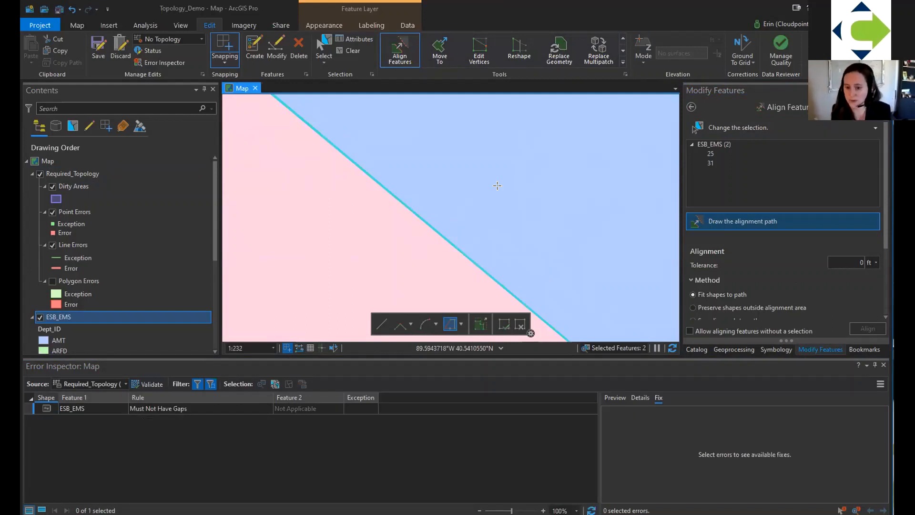
{"action": "scroll", "coordinate": [491, 196], "scroll_direction": "down", "scroll_amount": 3}
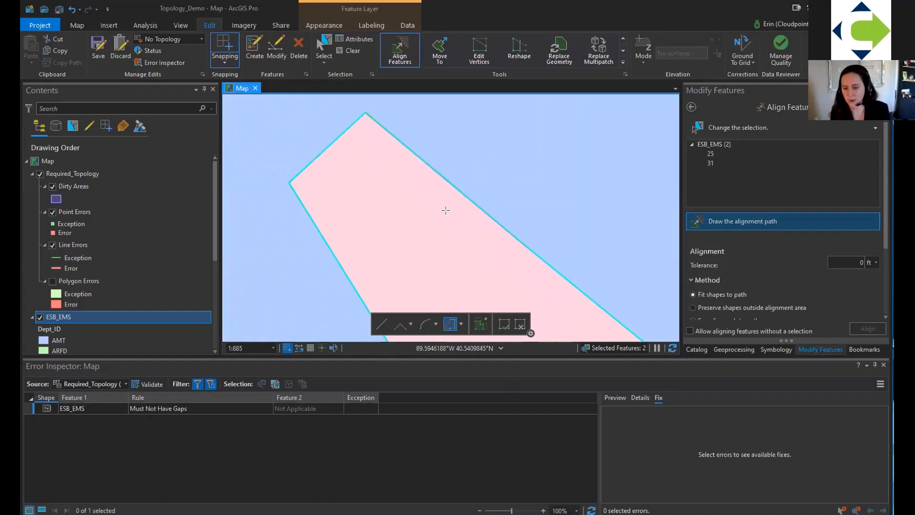
{"action": "left_click", "coordinate": [332, 139]}
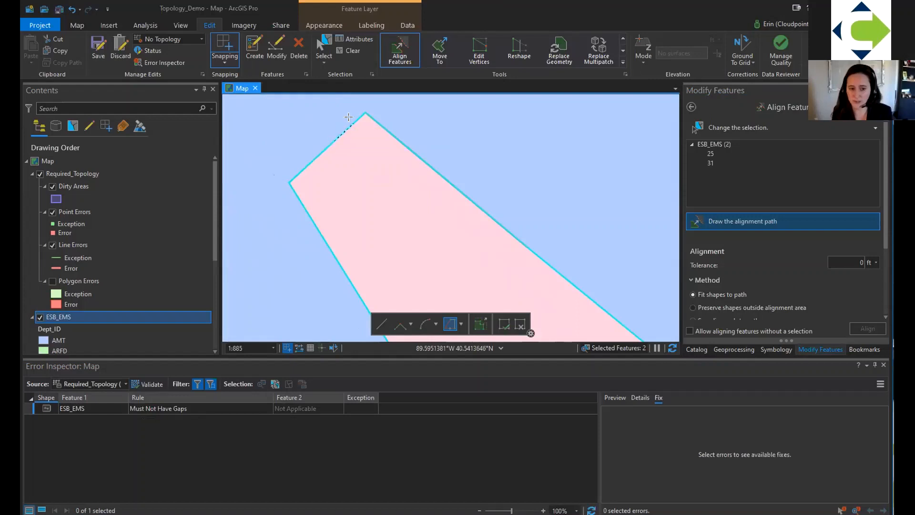
{"action": "left_click", "coordinate": [579, 290]}
{"action": "key", "text": "F2"}
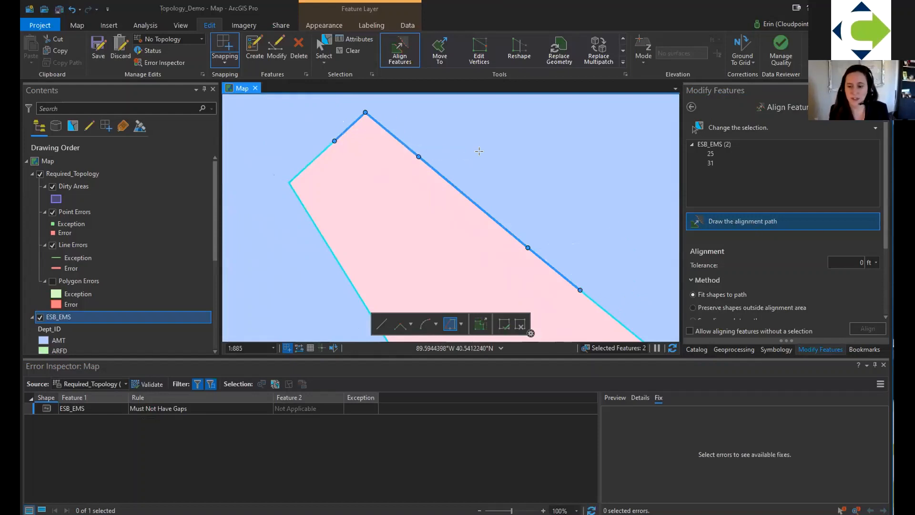
Step: Set the alignment tolerance to 5 ft and align the two features, fitting shapes to the path on both sides
{"action": "left_click", "coordinate": [840, 262]}
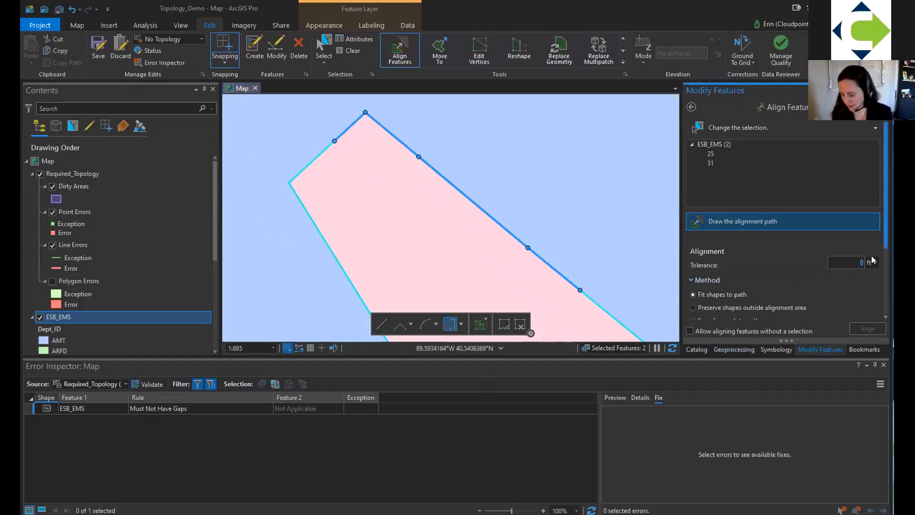
{"action": "type", "text": "5"}
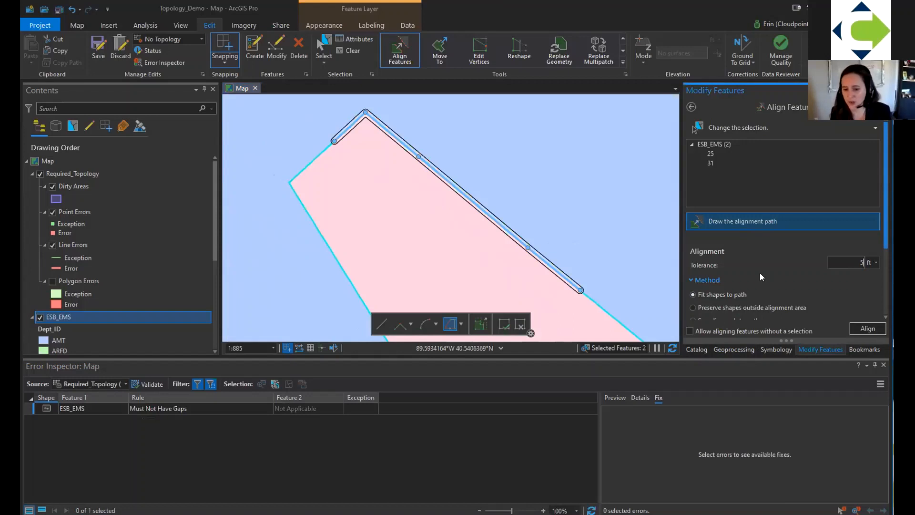
{"action": "scroll", "coordinate": [765, 269], "scroll_direction": "down", "scroll_amount": 3}
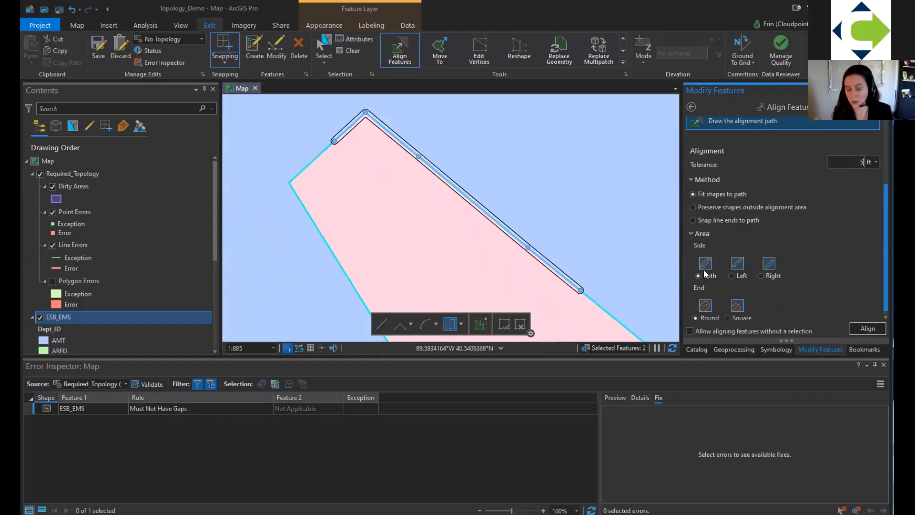
{"action": "scroll", "coordinate": [713, 264], "scroll_direction": "down", "scroll_amount": 1}
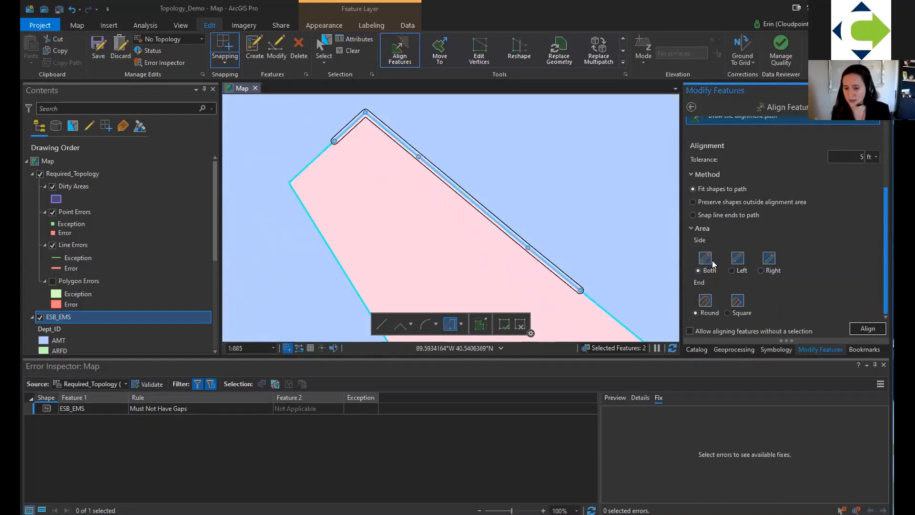
{"action": "left_click", "coordinate": [866, 331]}
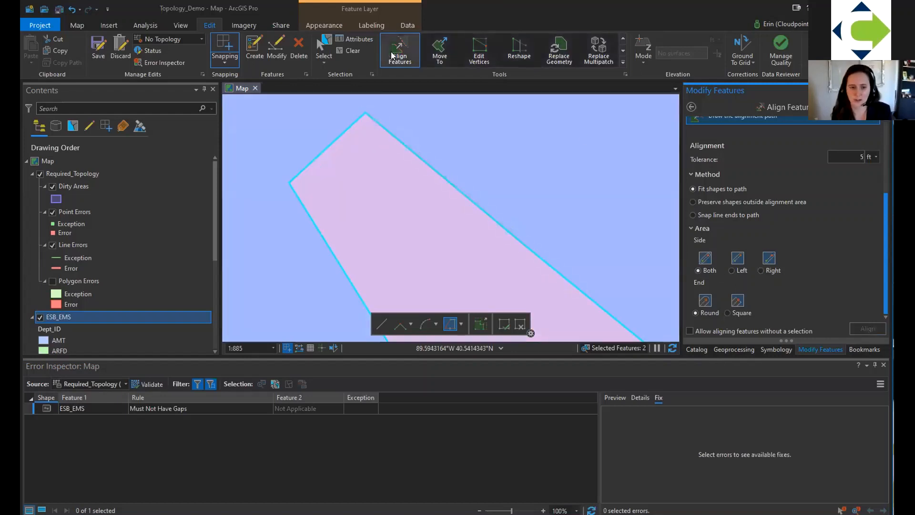
Step: Clear the selection, validate the topology at the aligned boundary, and check the surrounding area
{"action": "left_click", "coordinate": [354, 51]}
{"action": "left_click", "coordinate": [147, 384]}
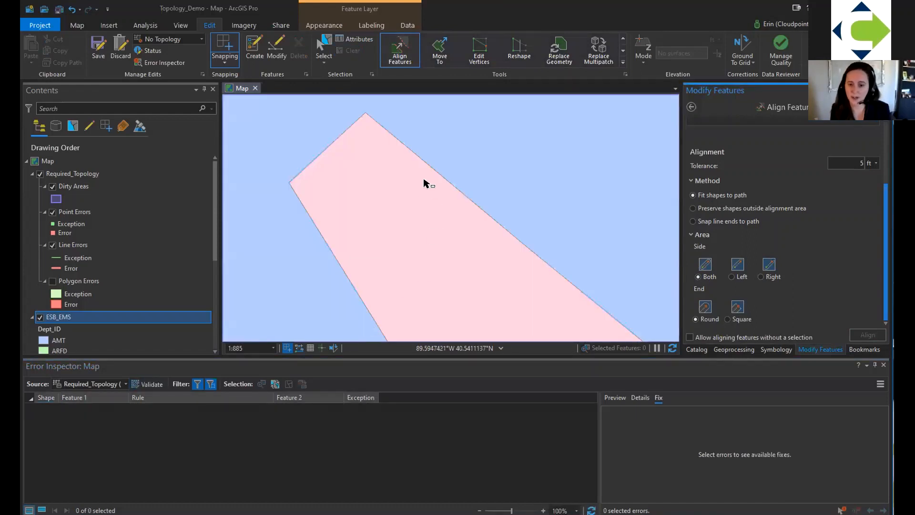
{"action": "scroll", "coordinate": [423, 182], "scroll_direction": "down", "scroll_amount": 1}
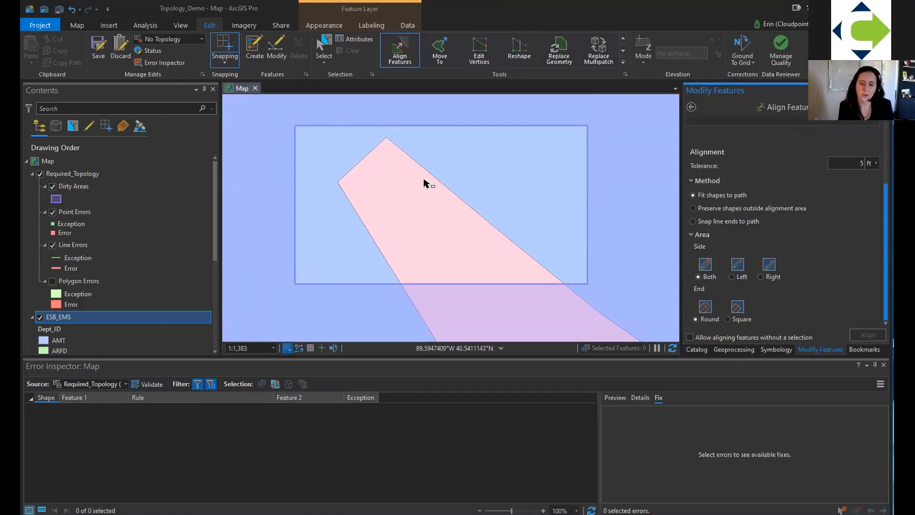
{"action": "scroll", "coordinate": [429, 188], "scroll_direction": "down", "scroll_amount": 4}
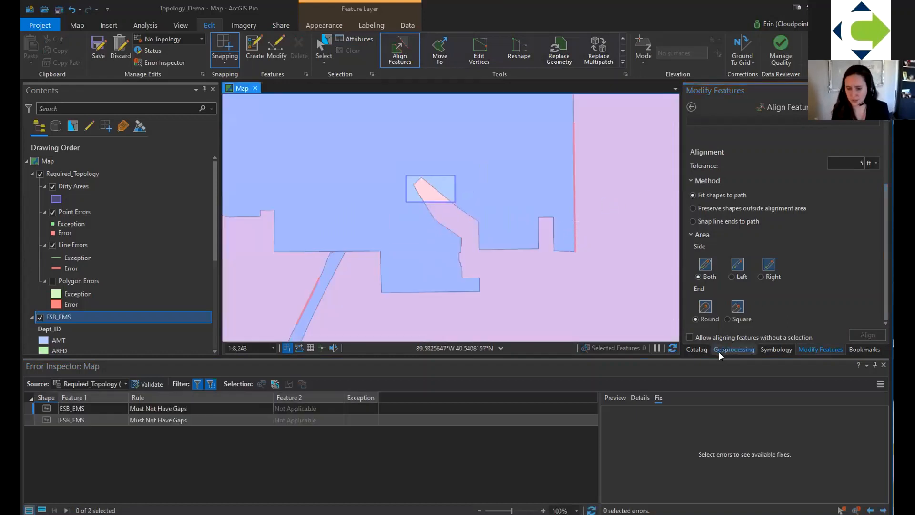
Step: Filter the errors to the ESB_EMS Must Not Overlap rule and go to the EMS Overlap - Edit Vertices bookmark
{"action": "left_click", "coordinate": [858, 350]}
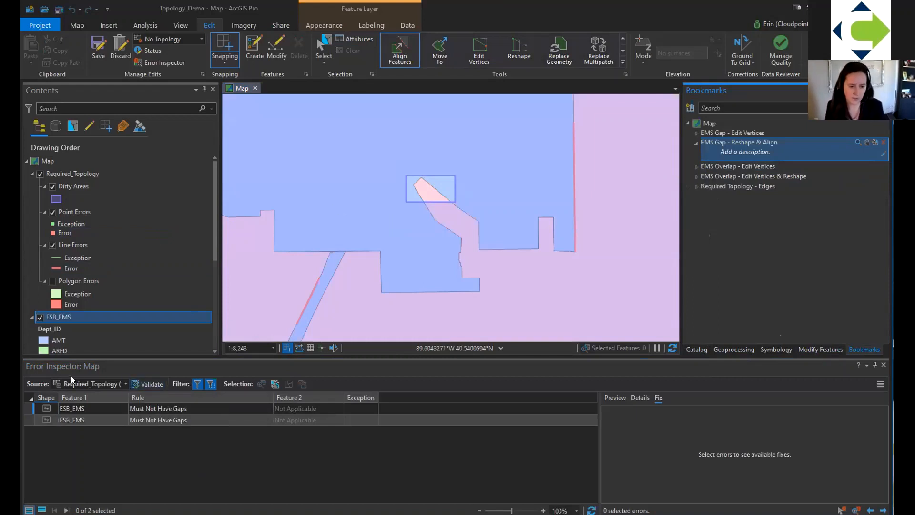
{"action": "left_click", "coordinate": [200, 386]}
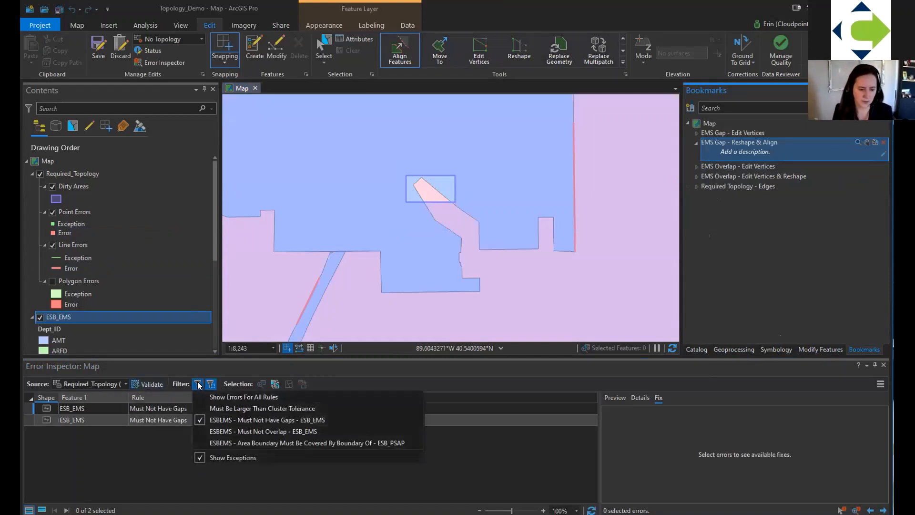
{"action": "left_click", "coordinate": [226, 445]}
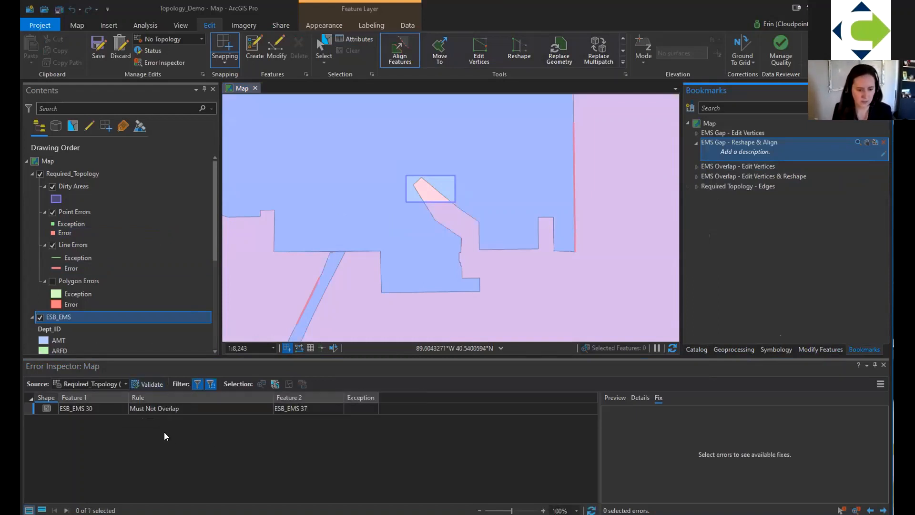
{"action": "left_click", "coordinate": [737, 165]}
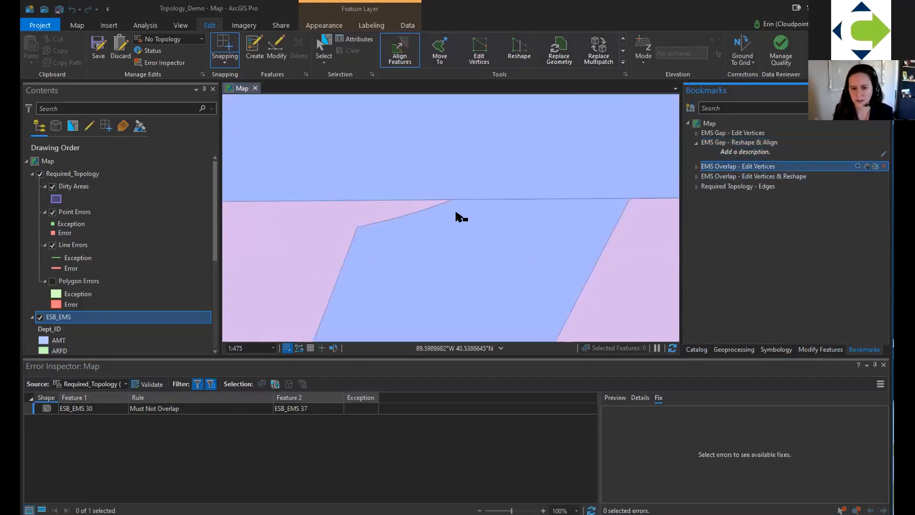
Step: Show the Polygon Errors layer, inspect the sliver overlap, and select the ESB_EMS polygon below it
{"action": "left_click", "coordinate": [51, 281]}
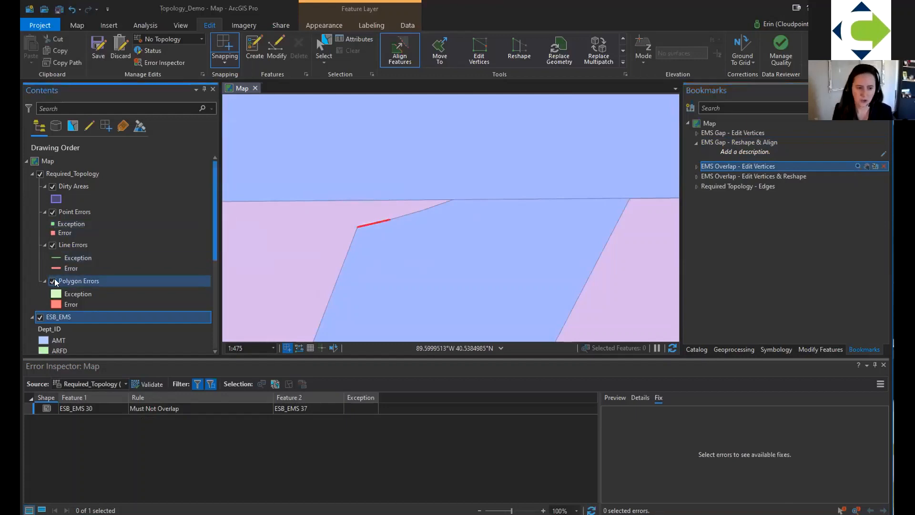
{"action": "scroll", "coordinate": [378, 229], "scroll_direction": "up", "scroll_amount": 1}
{"action": "scroll", "coordinate": [379, 229], "scroll_direction": "up", "scroll_amount": 5}
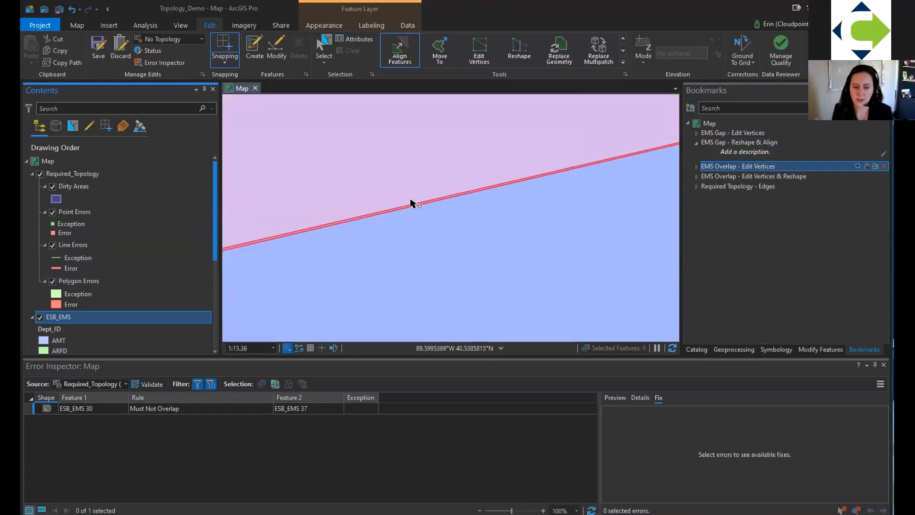
{"action": "scroll", "coordinate": [516, 211], "scroll_direction": "down", "scroll_amount": 2}
{"action": "scroll", "coordinate": [487, 223], "scroll_direction": "down", "scroll_amount": 1}
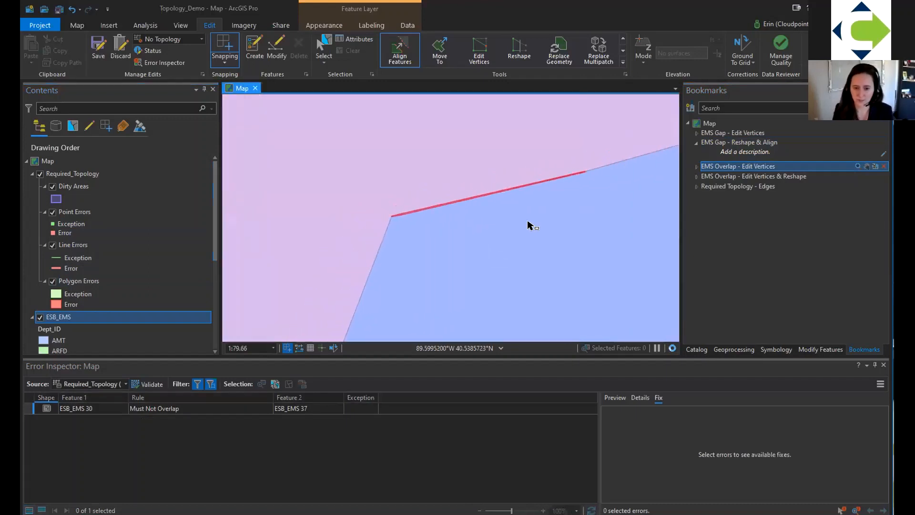
{"action": "left_click", "coordinate": [529, 225]}
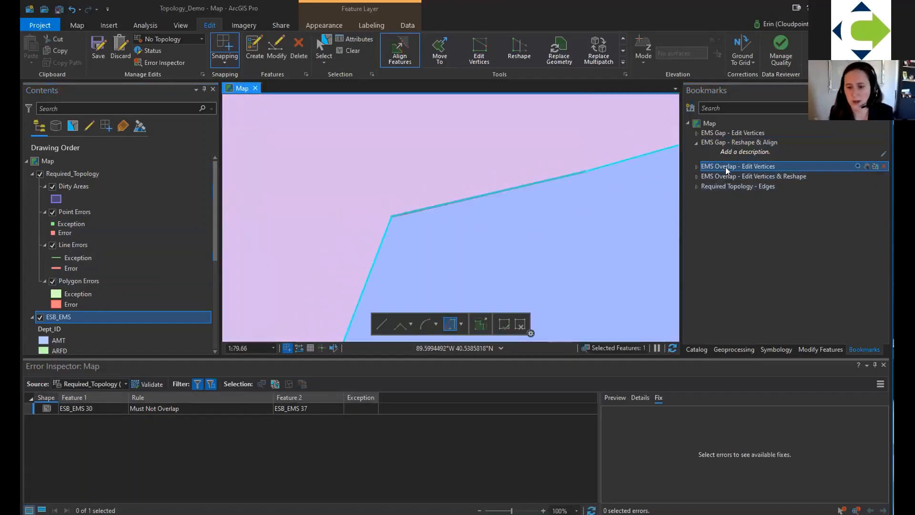
Step: Delete the extra vertex beside the corner of the selected ESB_EMS polygon, finish the edit, and clear the selection
{"action": "left_click", "coordinate": [492, 47]}
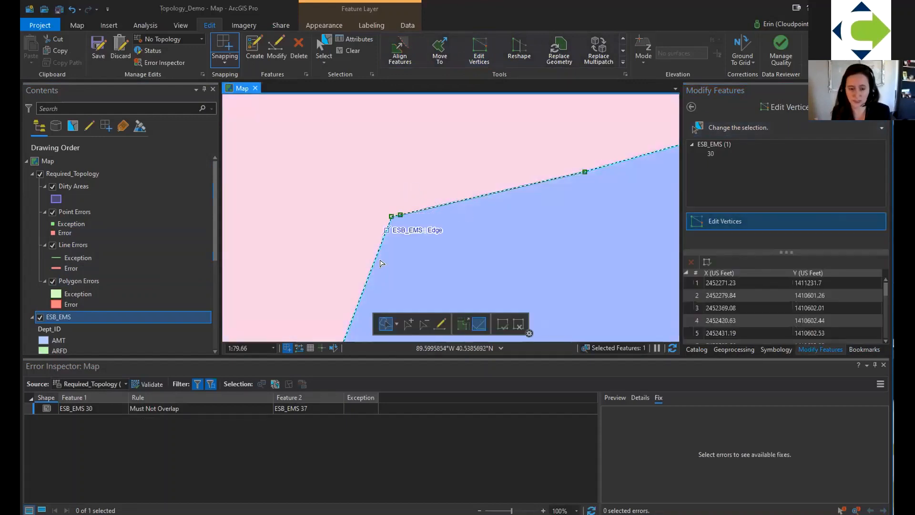
{"action": "scroll", "coordinate": [389, 218], "scroll_direction": "up", "scroll_amount": 3}
{"action": "left_click", "coordinate": [424, 325]}
{"action": "left_click", "coordinate": [416, 209]}
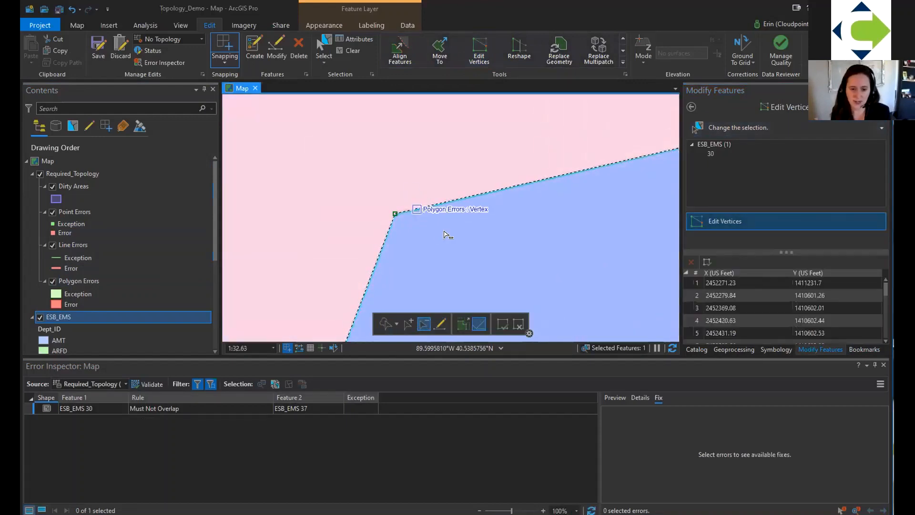
{"action": "left_click", "coordinate": [501, 325]}
{"action": "left_click", "coordinate": [357, 51]}
Step: Validate the topology around the corrected corner and check the surrounding boundaries for remaining errors
{"action": "scroll", "coordinate": [483, 225], "scroll_direction": "down", "scroll_amount": 3}
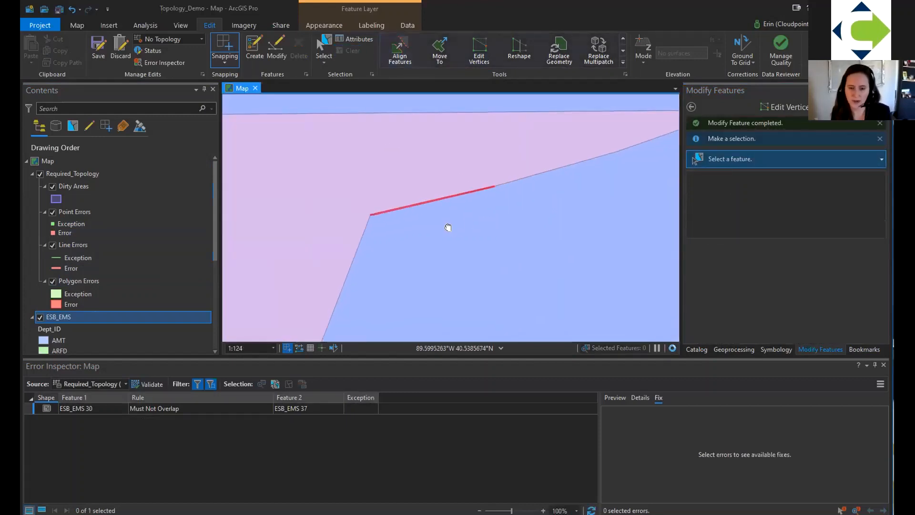
{"action": "left_click", "coordinate": [150, 384]}
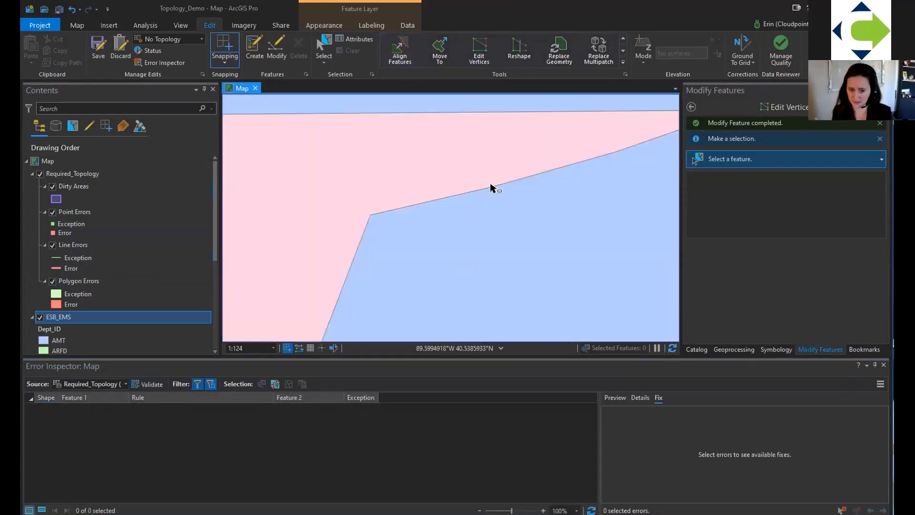
{"action": "scroll", "coordinate": [496, 184], "scroll_direction": "down", "scroll_amount": 1}
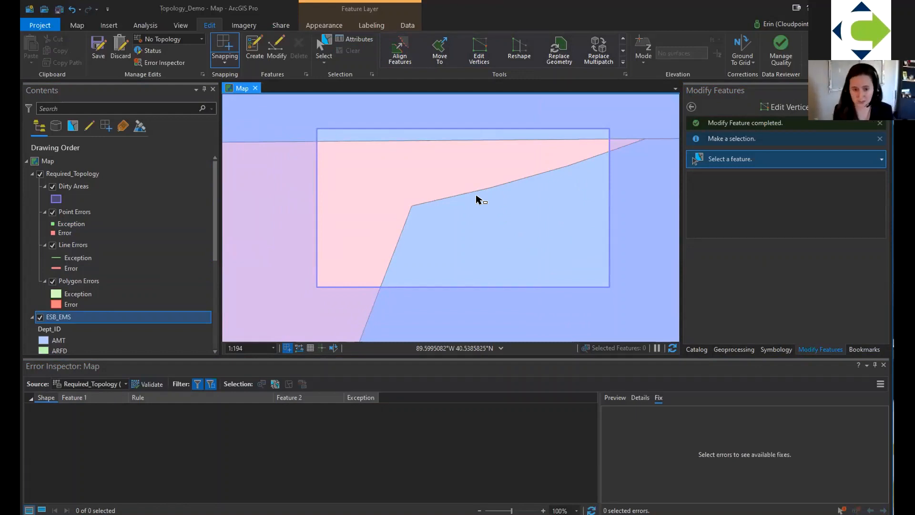
{"action": "scroll", "coordinate": [476, 199], "scroll_direction": "down", "scroll_amount": 2}
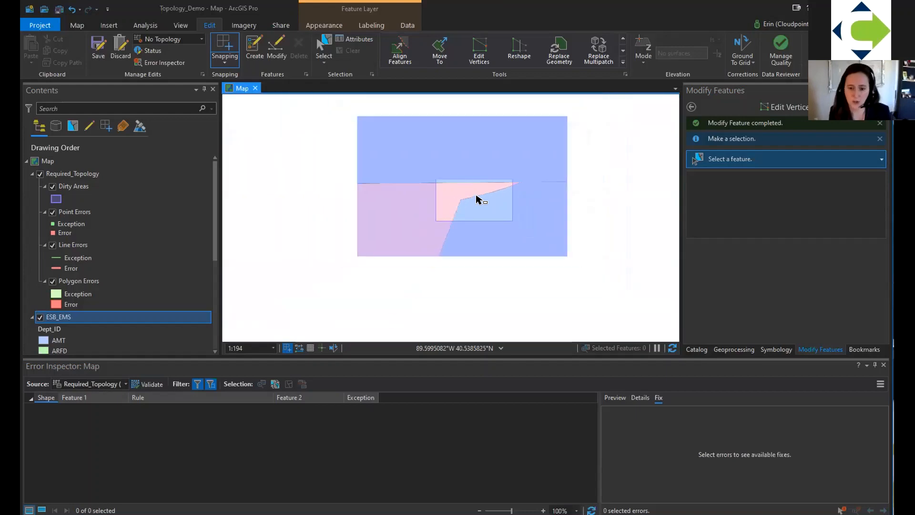
{"action": "scroll", "coordinate": [500, 218], "scroll_direction": "down", "scroll_amount": 4}
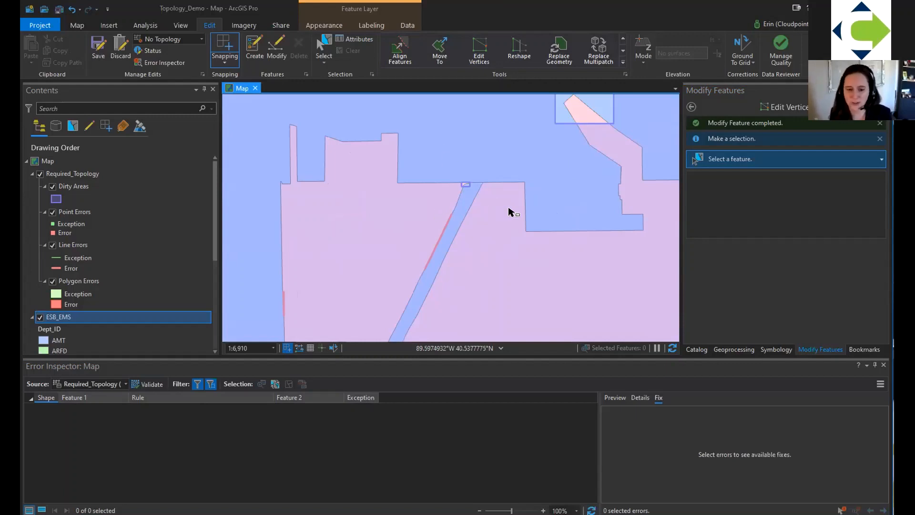
Step: Go to the EMS Overlap - Edit Vertices & Reshape bookmark and validate the topology over the large overlap
{"action": "left_click", "coordinate": [734, 350]}
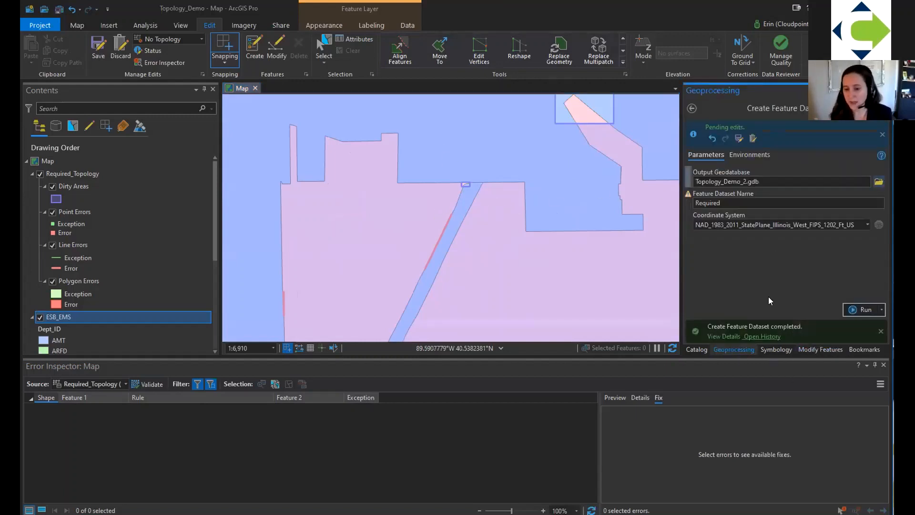
{"action": "left_click", "coordinate": [697, 350]}
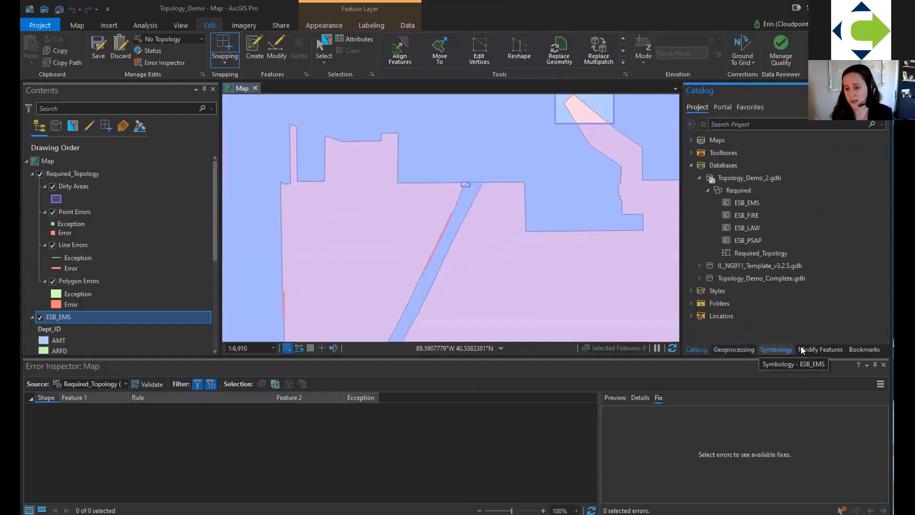
{"action": "left_click", "coordinate": [859, 350]}
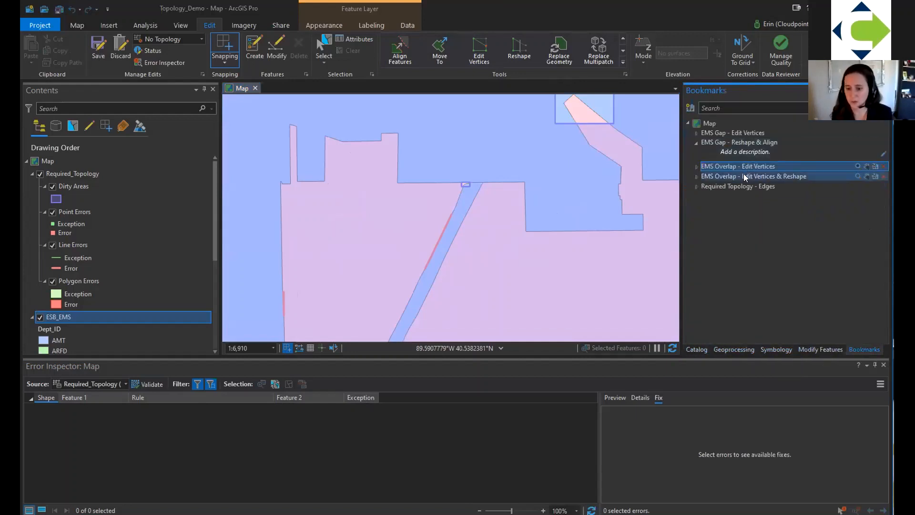
{"action": "left_click", "coordinate": [744, 175]}
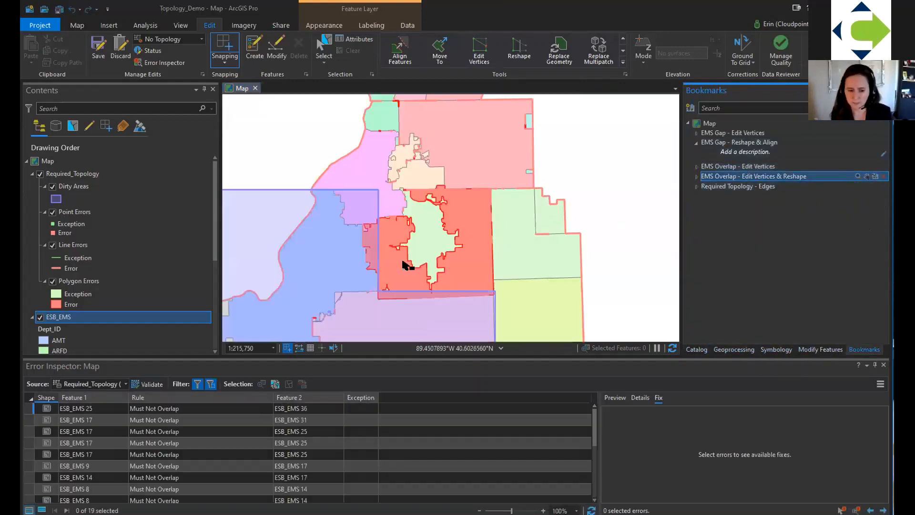
{"action": "left_click_drag", "start_coordinate": [414, 259], "coordinate": [438, 235]}
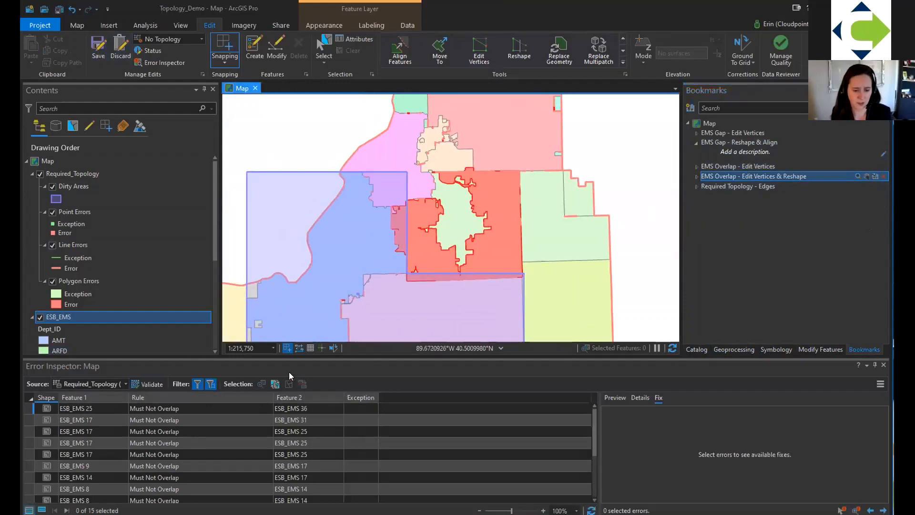
{"action": "left_click", "coordinate": [151, 384]}
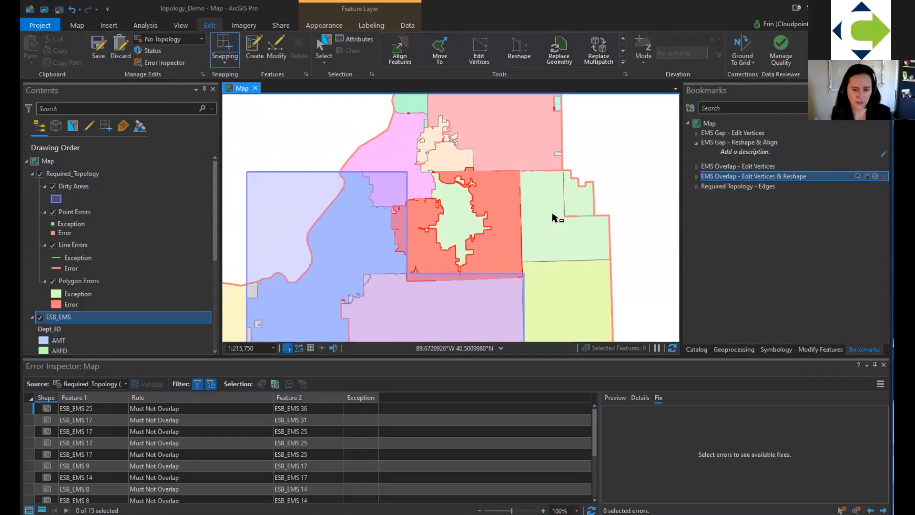
Step: Inspect the features overlapping in the large red error area and select only ESB_EMS polygon 9
{"action": "left_click", "coordinate": [411, 177]}
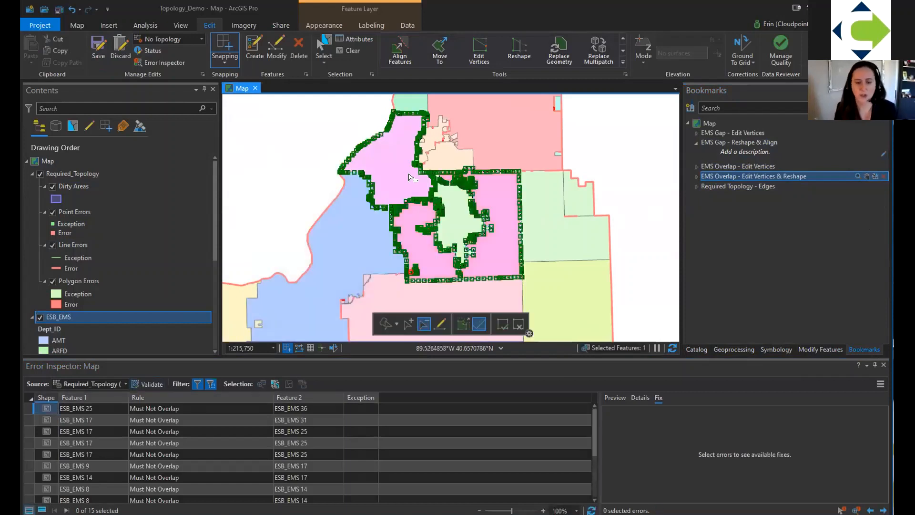
{"action": "left_click", "coordinate": [330, 46]}
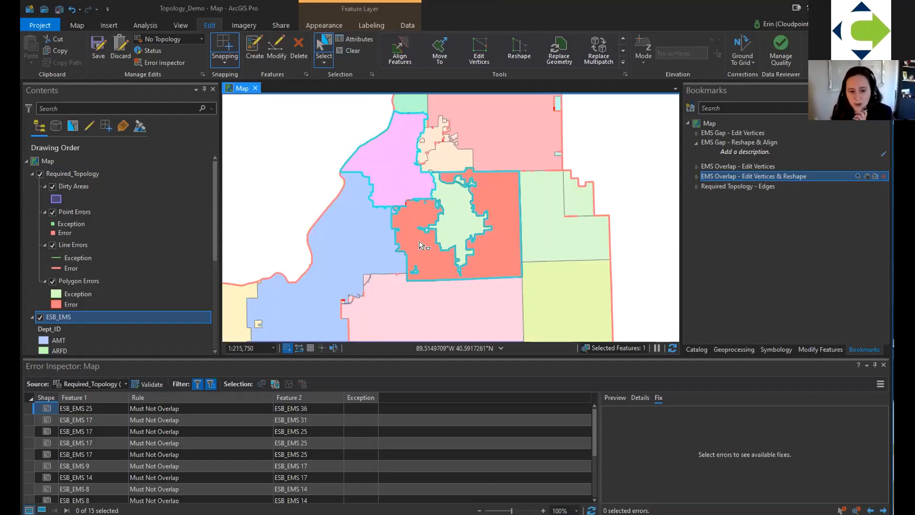
{"action": "left_click", "coordinate": [437, 260]}
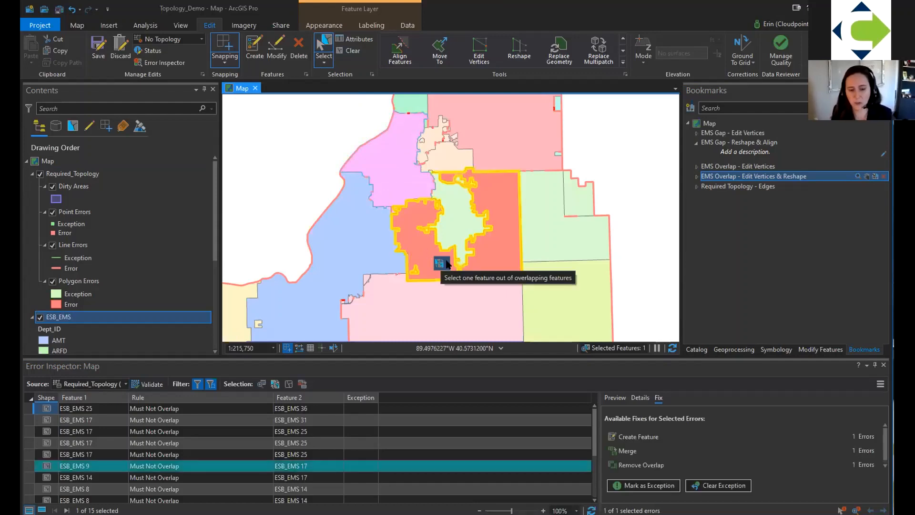
{"action": "left_click", "coordinate": [443, 263]}
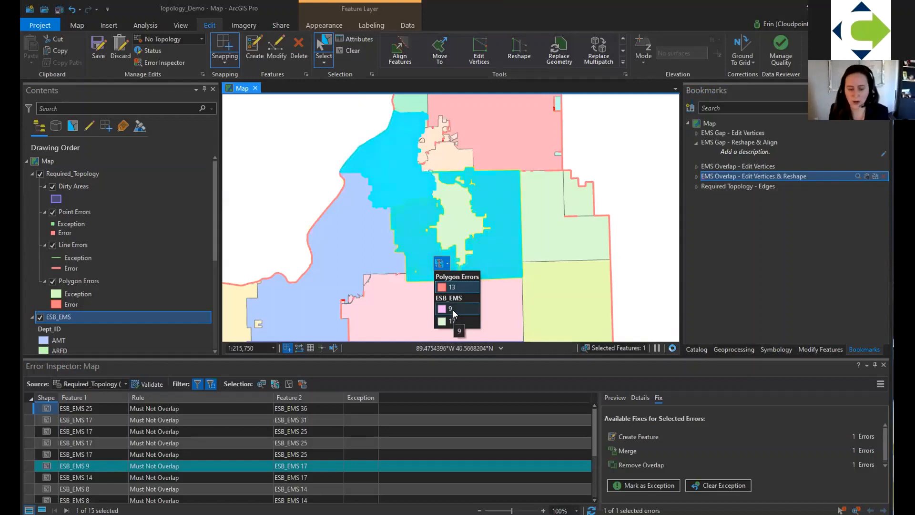
{"action": "left_click", "coordinate": [392, 179]}
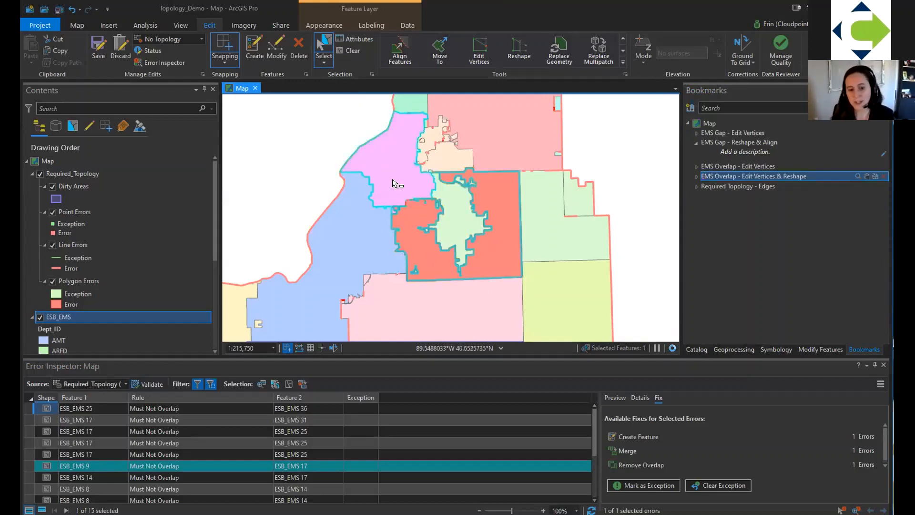
{"action": "left_click", "coordinate": [410, 223]}
{"action": "mouse_move", "coordinate": [449, 255]}
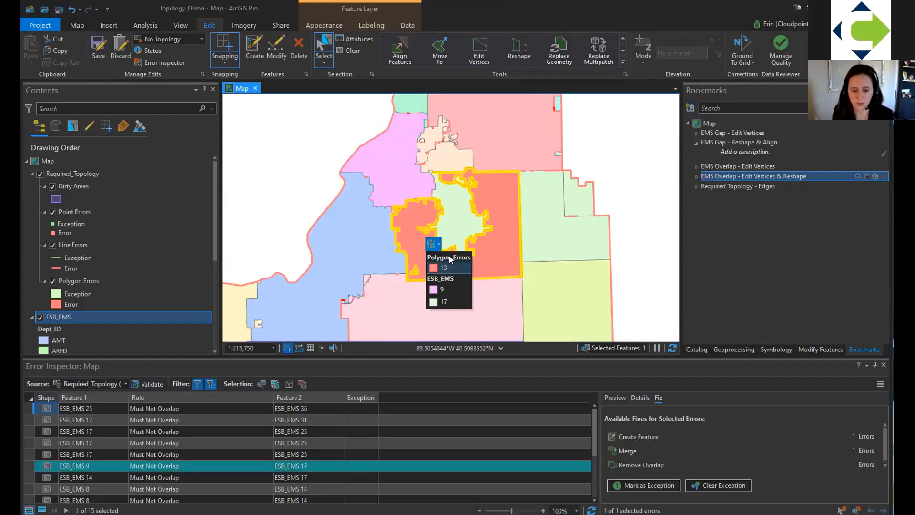
{"action": "left_click", "coordinate": [447, 289]}
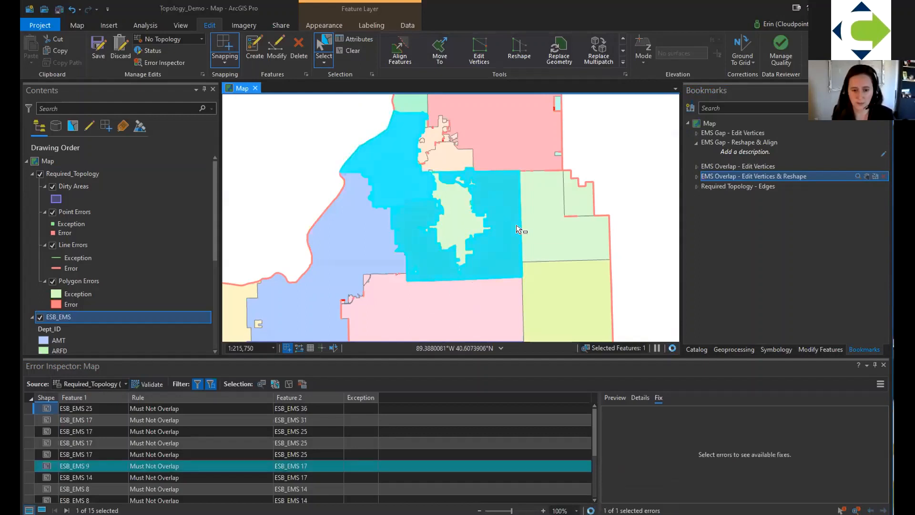
Step: Delete the vertices of ESB_EMS polygon 9 that extend around the large overlap area and finish the edit
{"action": "left_click", "coordinate": [483, 54]}
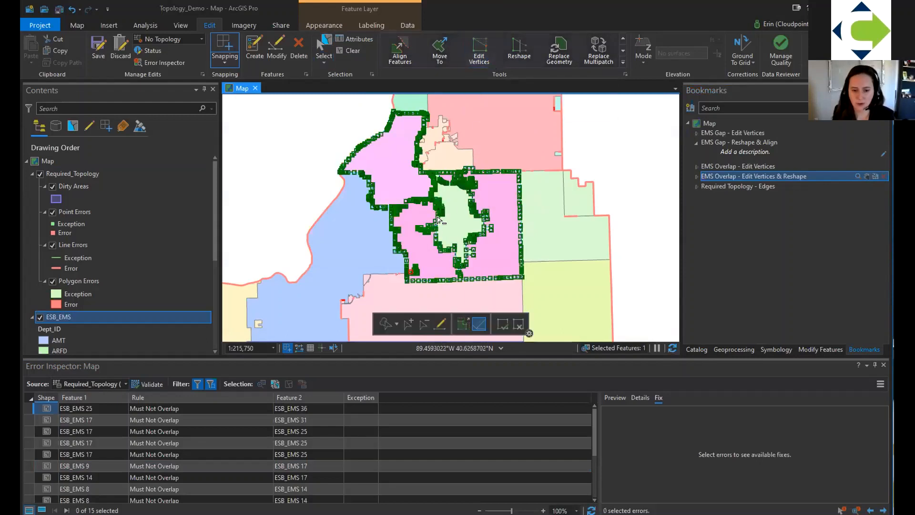
{"action": "mouse_move", "coordinate": [394, 220]}
{"action": "left_mouse_down"}
{"action": "mouse_move", "coordinate": [374, 283]}
{"action": "mouse_move", "coordinate": [544, 284]}
{"action": "mouse_move", "coordinate": [465, 148]}
{"action": "mouse_move", "coordinate": [452, 186]}
{"action": "mouse_move", "coordinate": [421, 209]}
{"action": "left_mouse_up"}
{"action": "scroll", "coordinate": [409, 206], "scroll_direction": "up", "scroll_amount": 2}
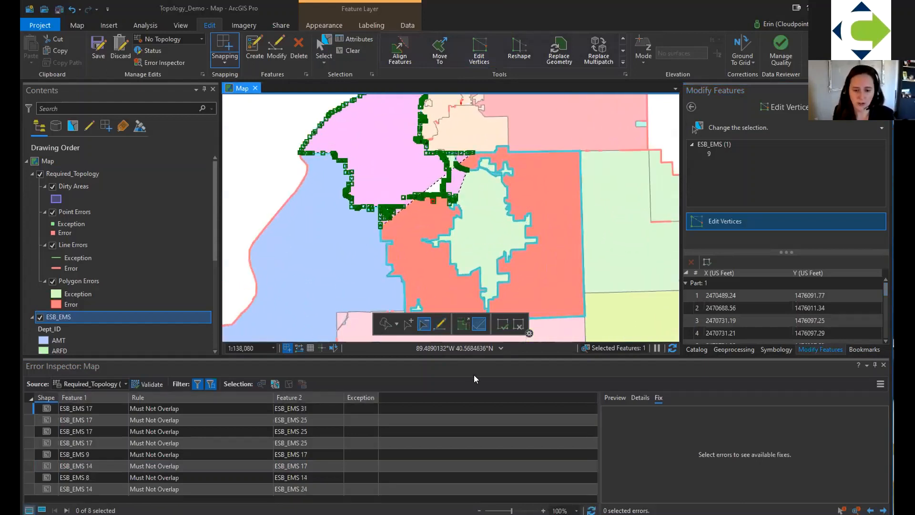
{"action": "left_click", "coordinate": [503, 324]}
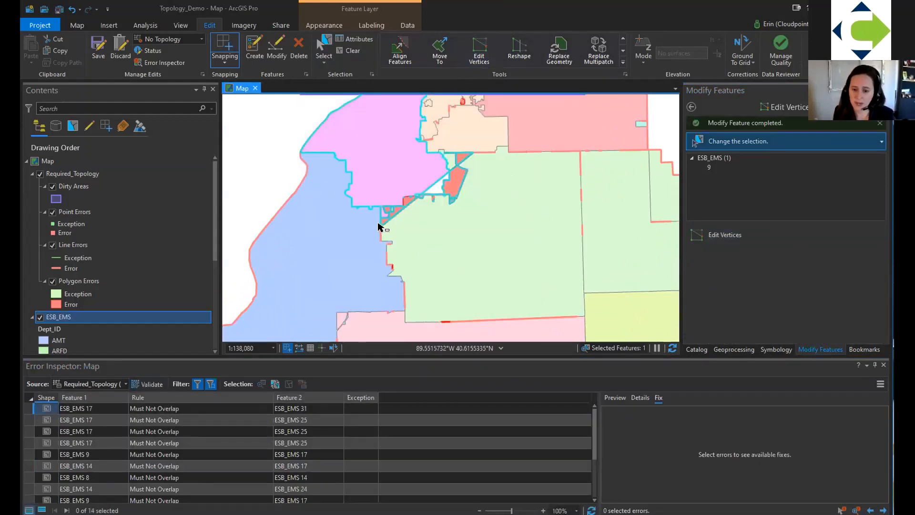
Step: Review the overlaps and dirty areas left around polygon 9, validate the topology across the whole layer, and save all edits
{"action": "scroll", "coordinate": [507, 211], "scroll_direction": "down", "scroll_amount": 3}
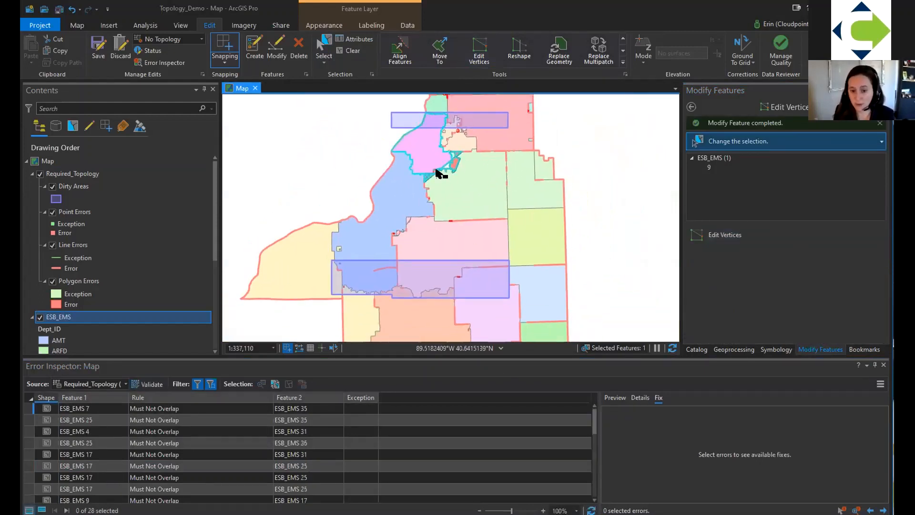
{"action": "scroll", "coordinate": [434, 175], "scroll_direction": "up", "scroll_amount": 3}
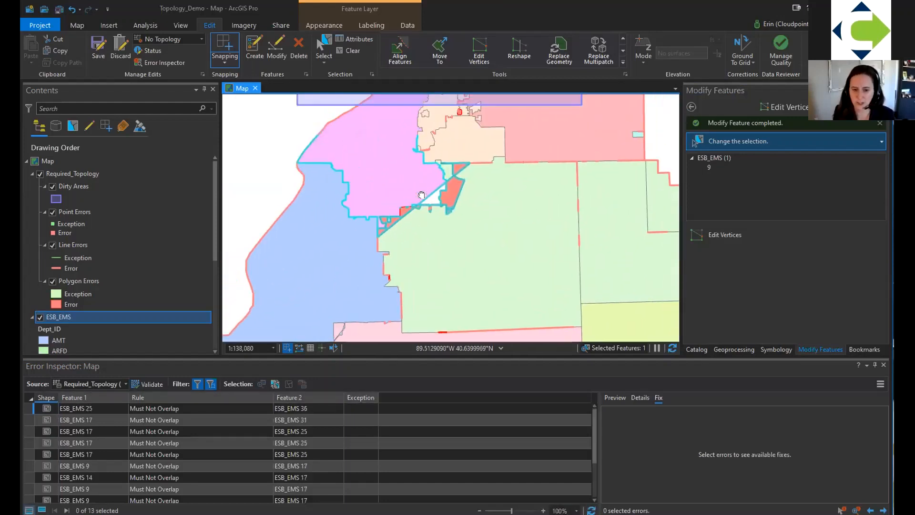
{"action": "left_click_drag", "start_coordinate": [430, 210], "coordinate": [427, 214]}
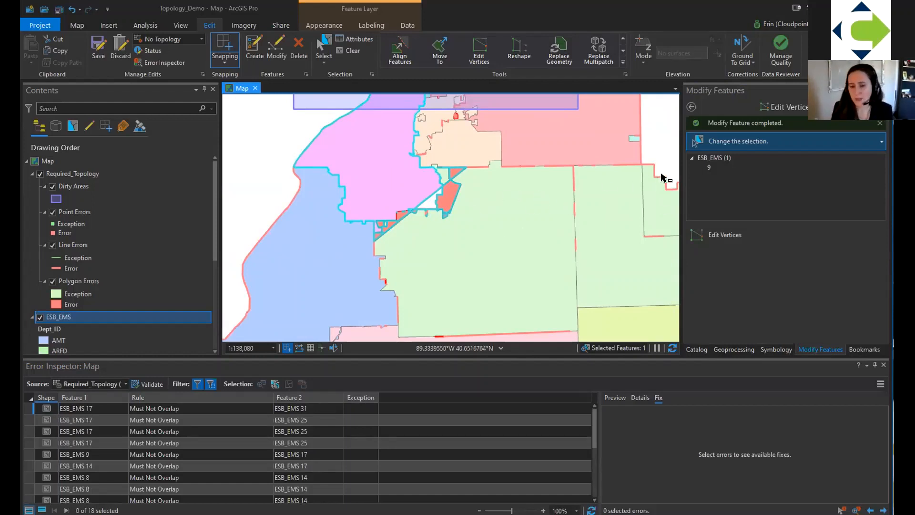
{"action": "scroll", "coordinate": [486, 184], "scroll_direction": "down", "scroll_amount": 3}
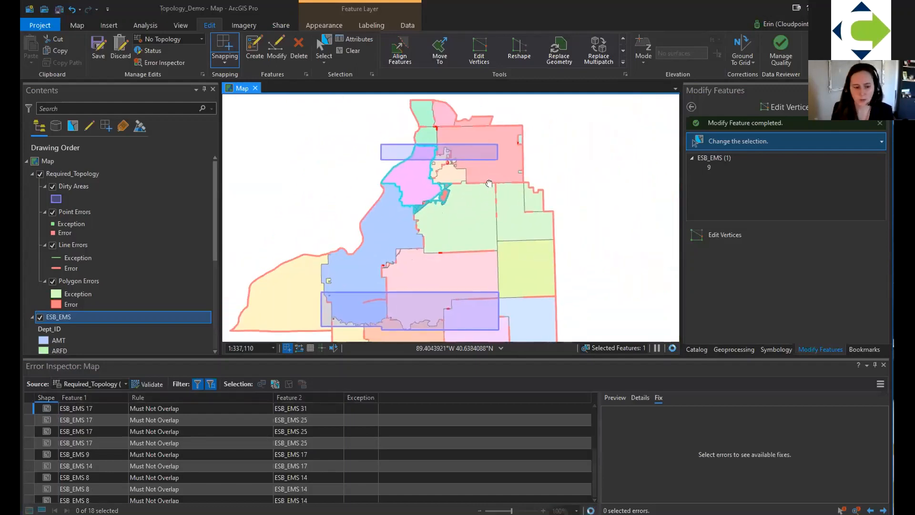
{"action": "scroll", "coordinate": [486, 188], "scroll_direction": "down", "scroll_amount": 2}
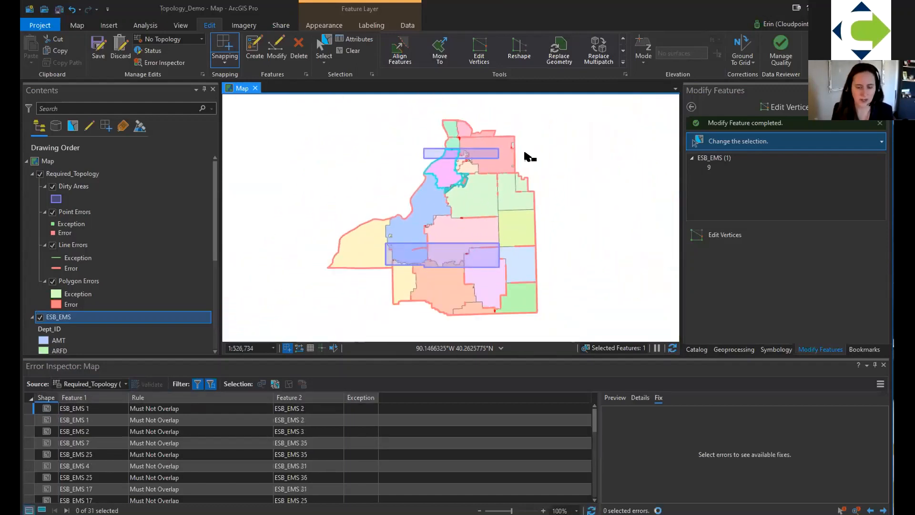
{"action": "left_click", "coordinate": [98, 46]}
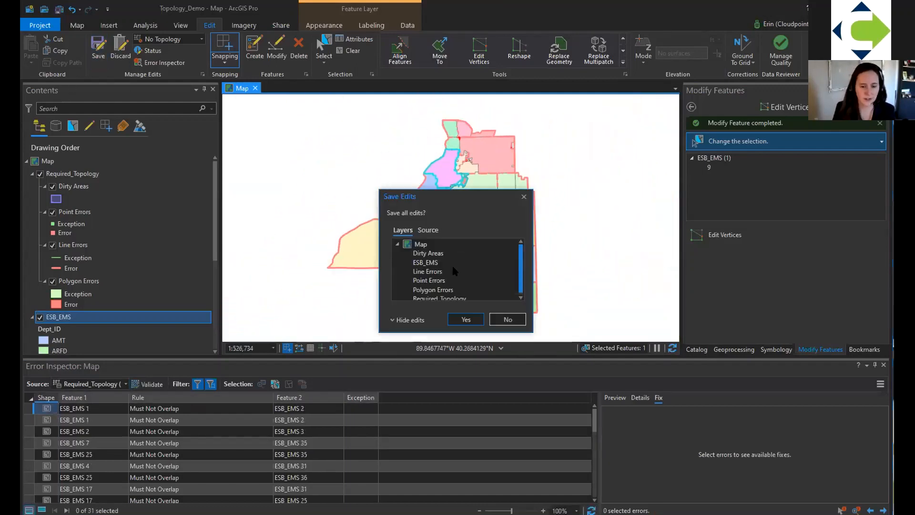
{"action": "left_click", "coordinate": [462, 319]}
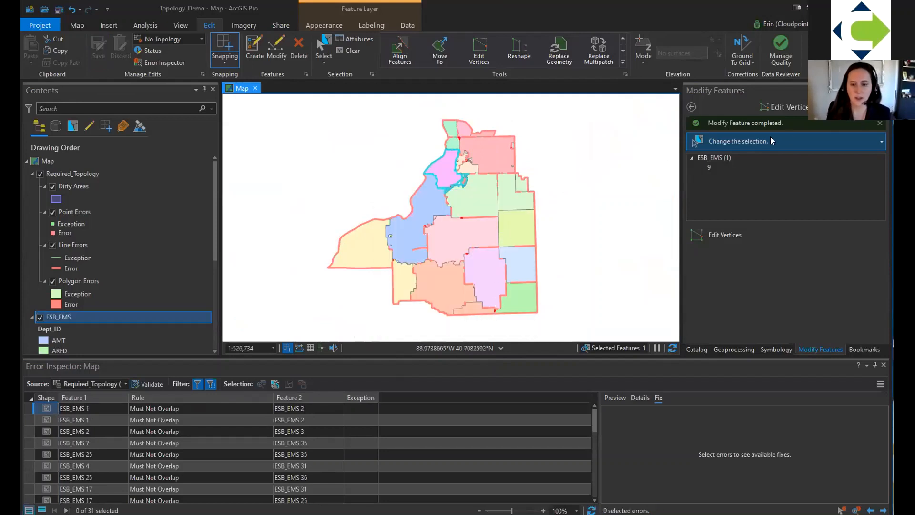
Step: Go to the Required Topology - Edges bookmark and examine the shared edge between the pink and yellow ESB_EMS polygons
{"action": "left_click", "coordinate": [865, 349]}
{"action": "left_click", "coordinate": [742, 186]}
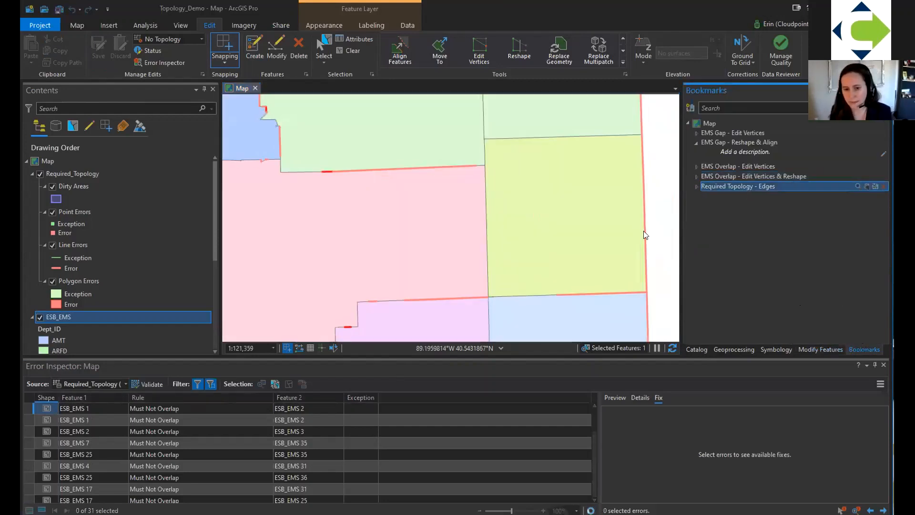
{"action": "scroll", "coordinate": [507, 219], "scroll_direction": "up", "scroll_amount": 2}
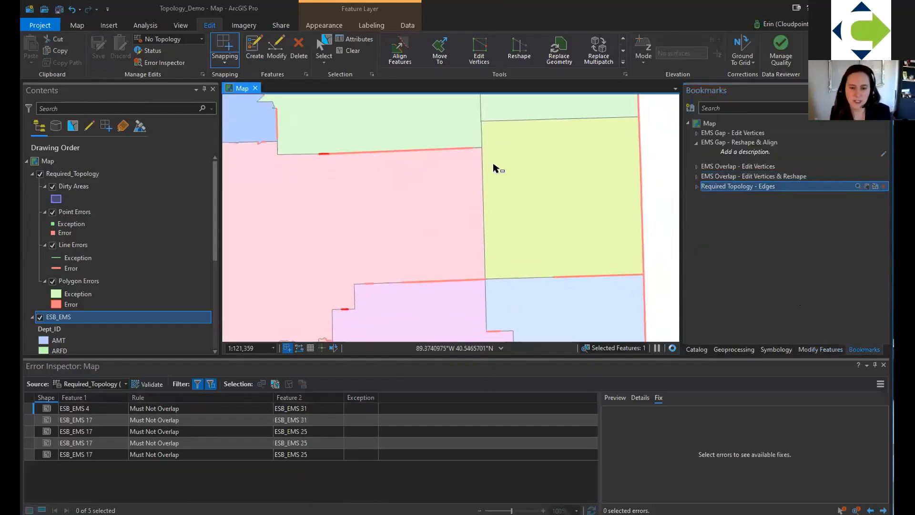
{"action": "scroll", "coordinate": [495, 167], "scroll_direction": "down", "scroll_amount": 2}
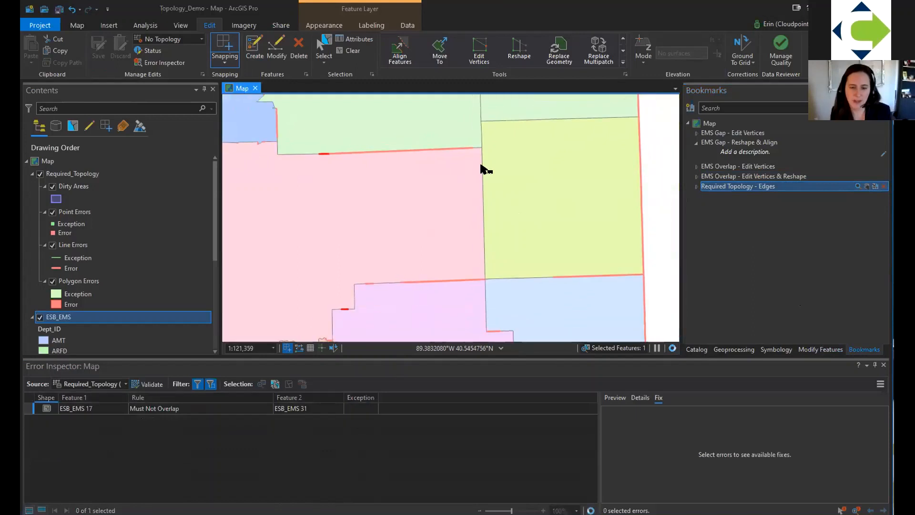
{"action": "scroll", "coordinate": [479, 165], "scroll_direction": "up", "scroll_amount": 2}
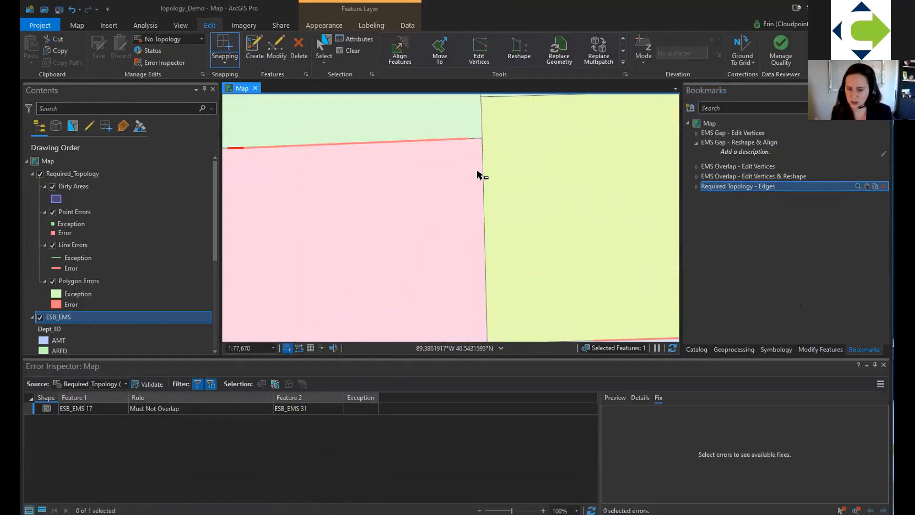
{"action": "scroll", "coordinate": [489, 162], "scroll_direction": "up", "scroll_amount": 2}
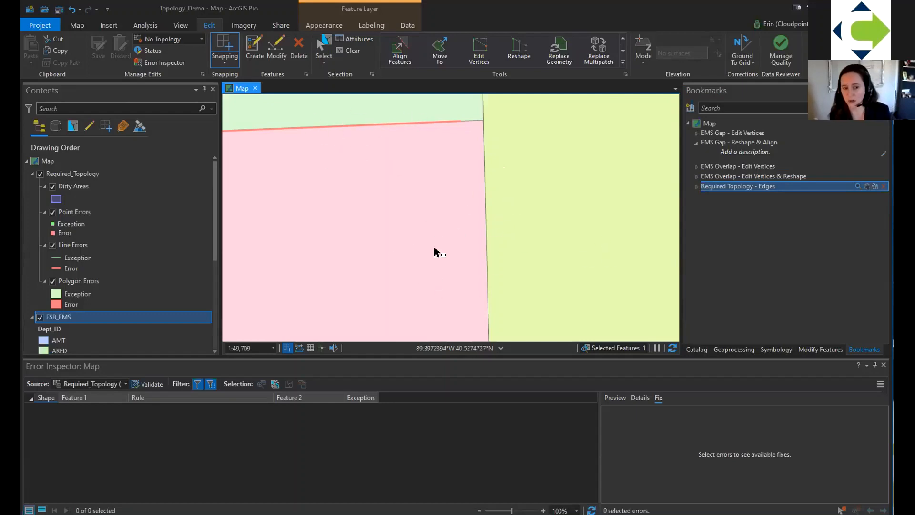
Step: Enable the Required_Topology (Geodatabase) topology for editing and open the pink ESB_EMS polygon for vertex editing
{"action": "left_click", "coordinate": [201, 39]}
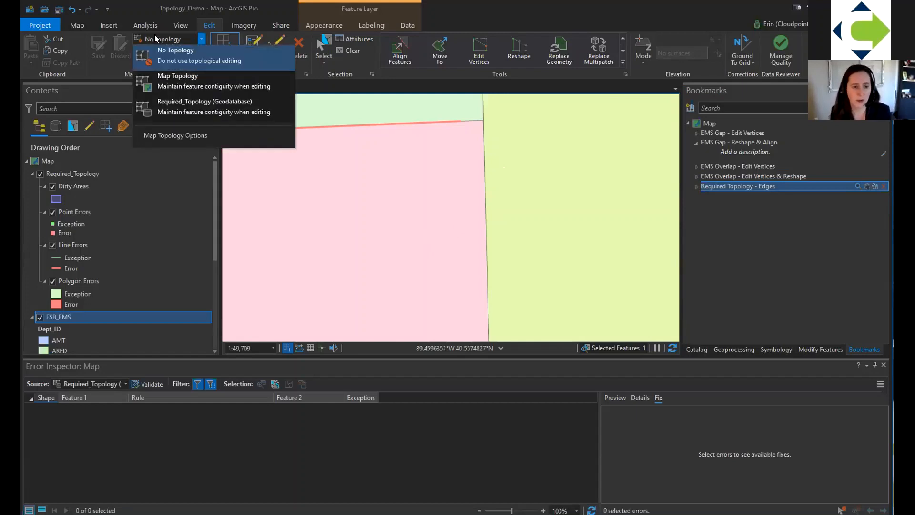
{"action": "left_click", "coordinate": [172, 106]}
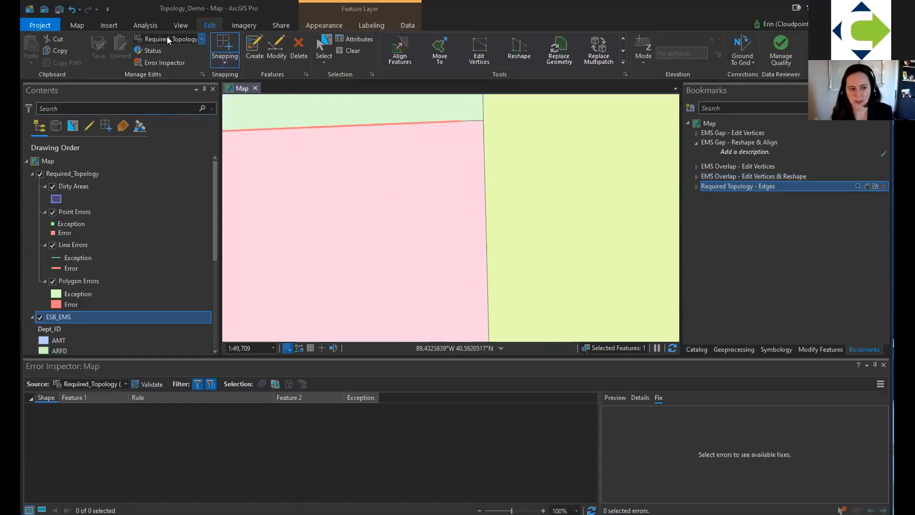
{"action": "left_click", "coordinate": [480, 48]}
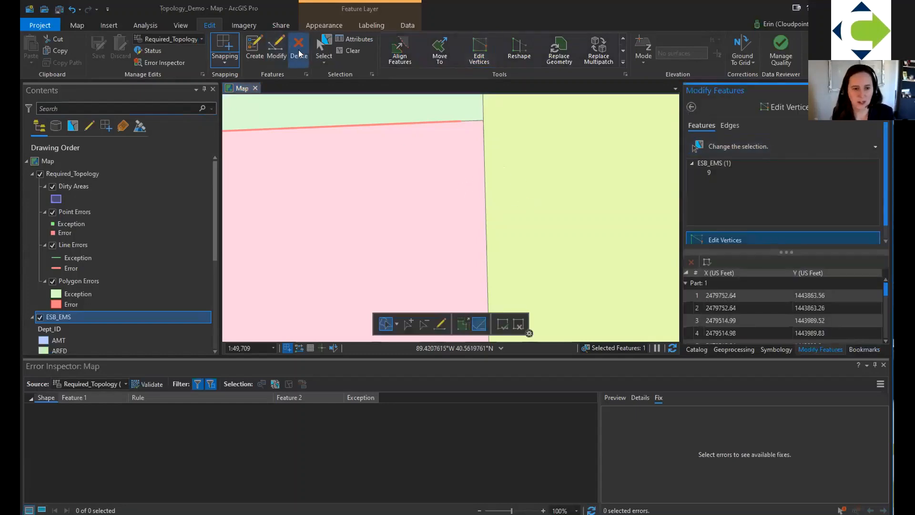
{"action": "left_click", "coordinate": [323, 48]}
{"action": "left_click", "coordinate": [477, 210]}
{"action": "left_click", "coordinate": [480, 48]}
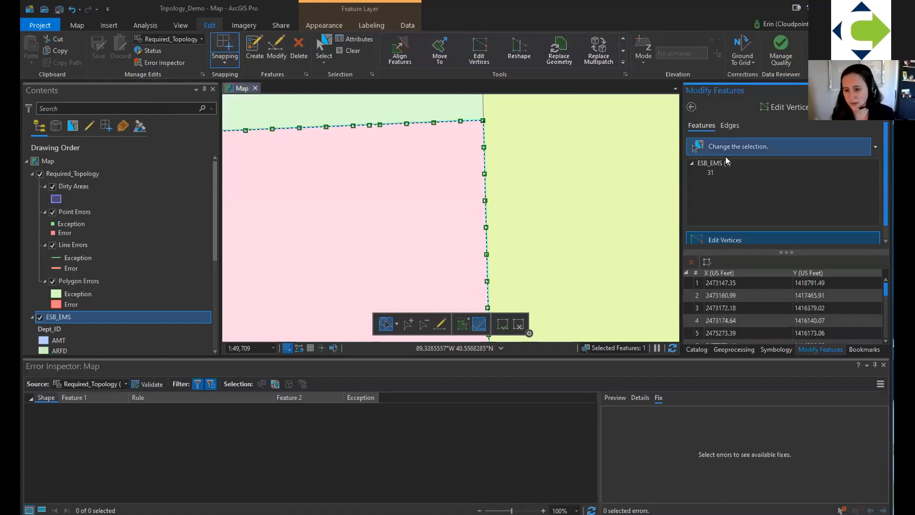
Step: Select the edge shared by ESB_EMS polygons 6 and 31, move three of its vertices west into the pink polygon, and finish the edit
{"action": "left_click", "coordinate": [726, 124]}
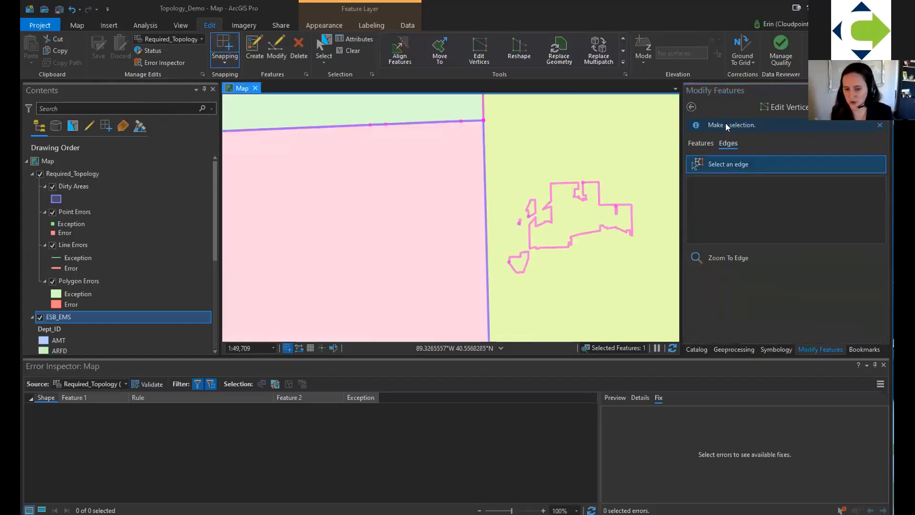
{"action": "left_click", "coordinate": [486, 193]}
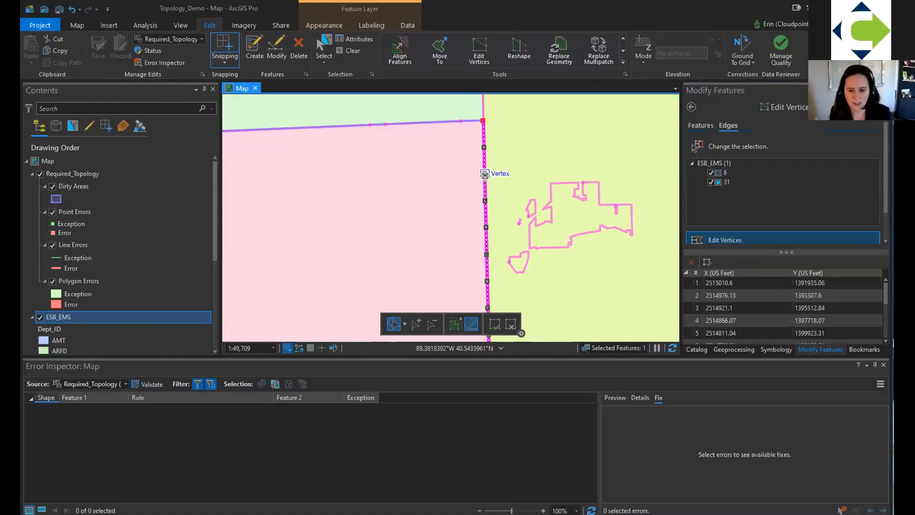
{"action": "left_click_drag", "start_coordinate": [483, 173], "coordinate": [396, 156]}
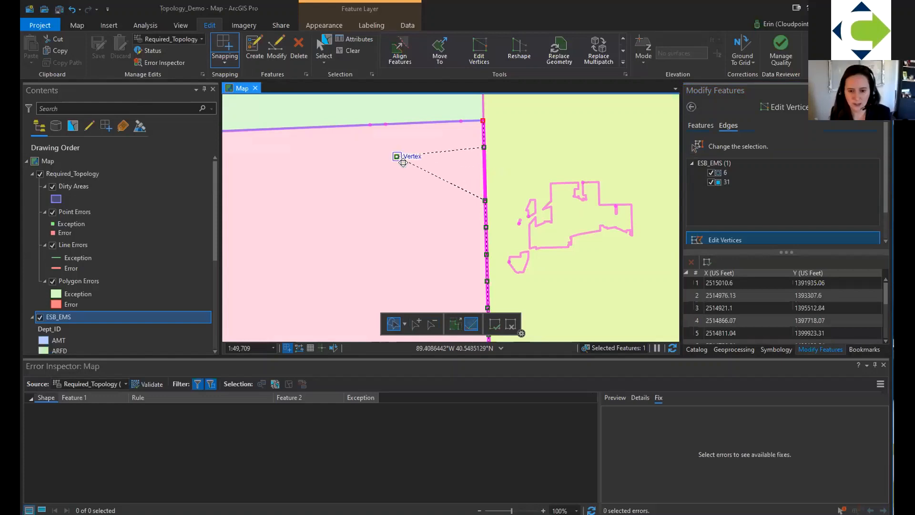
{"action": "left_click_drag", "start_coordinate": [483, 199], "coordinate": [398, 206]}
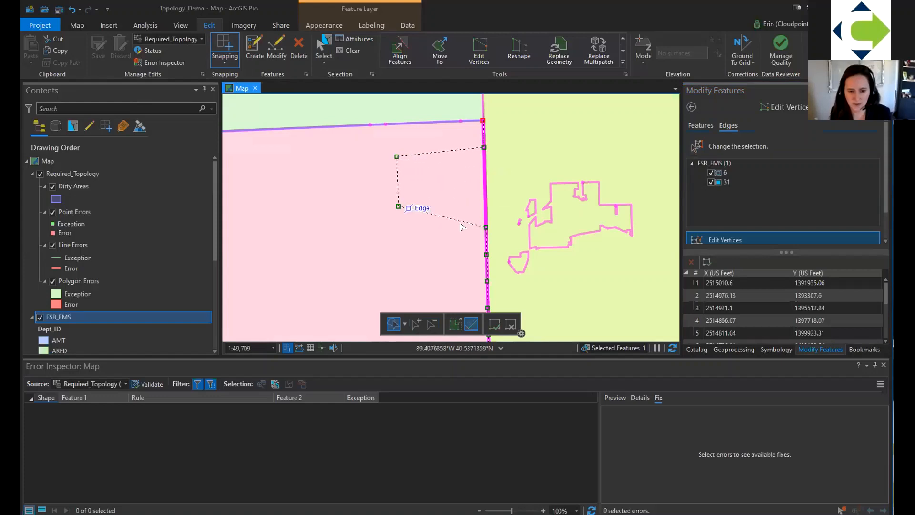
{"action": "left_click_drag", "start_coordinate": [481, 222], "coordinate": [400, 253]}
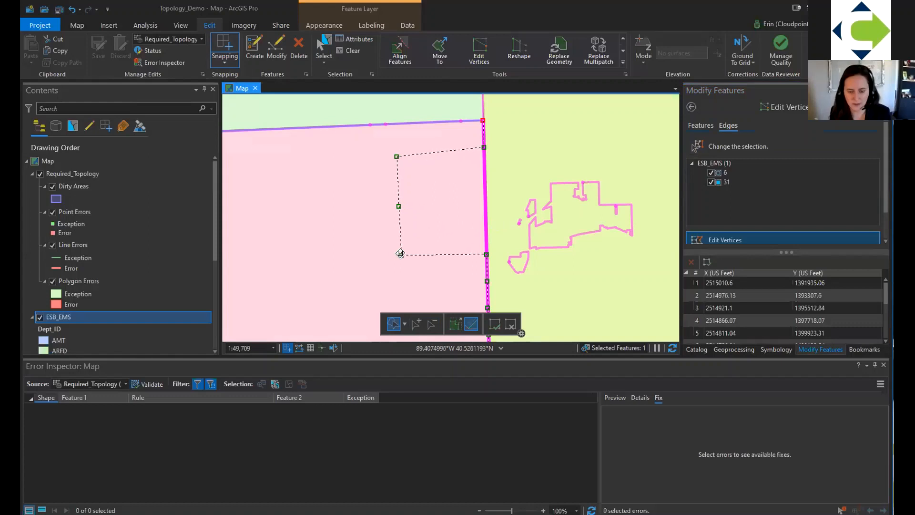
{"action": "left_click_drag", "start_coordinate": [397, 157], "coordinate": [397, 147]}
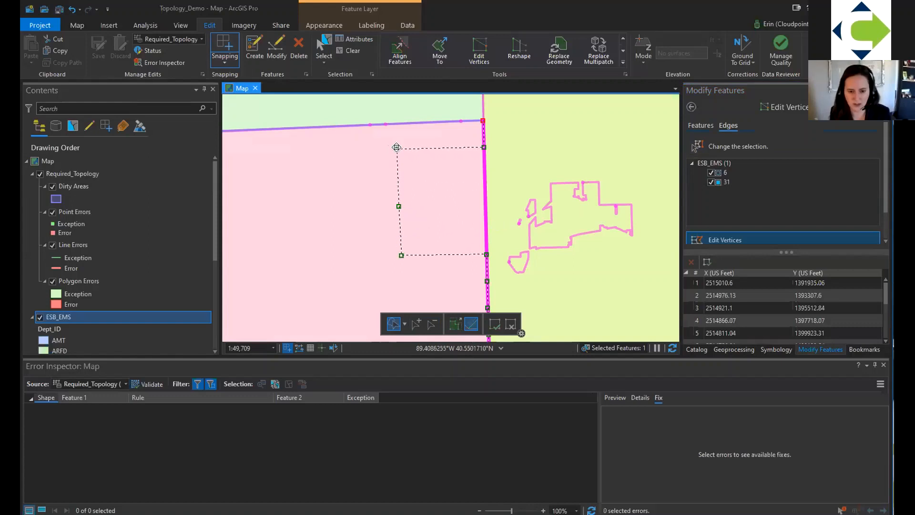
{"action": "left_click", "coordinate": [496, 323]}
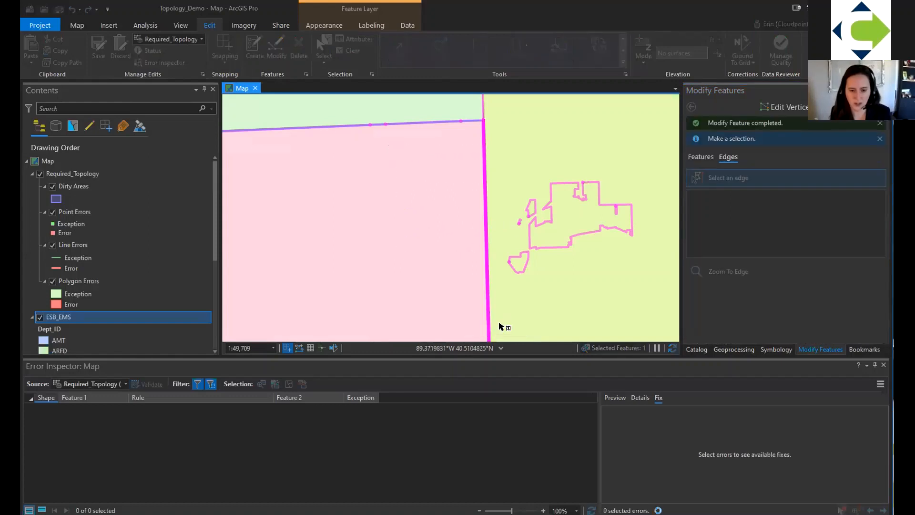
Step: Hide the Required_Topology layer, return to feature-based vertex editing, and clear the selection
{"action": "left_click", "coordinate": [40, 173]}
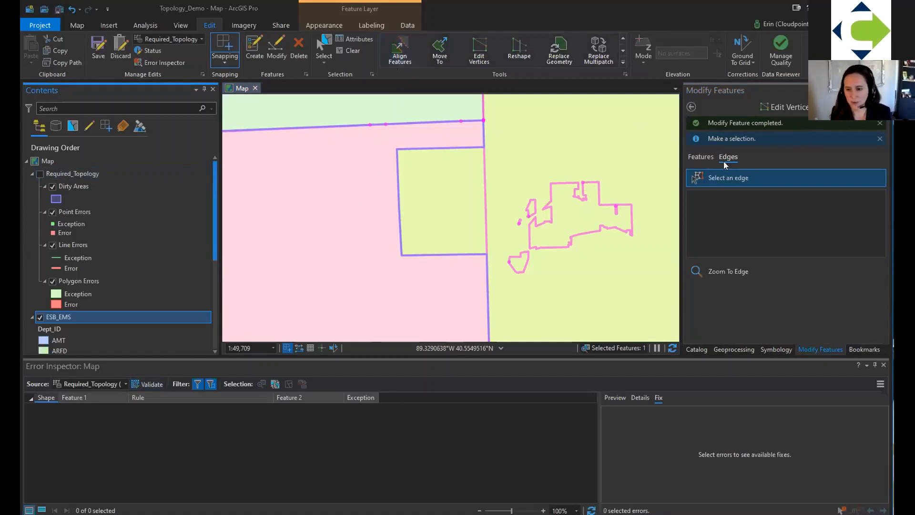
{"action": "left_click", "coordinate": [700, 157]}
{"action": "left_click", "coordinate": [354, 52]}
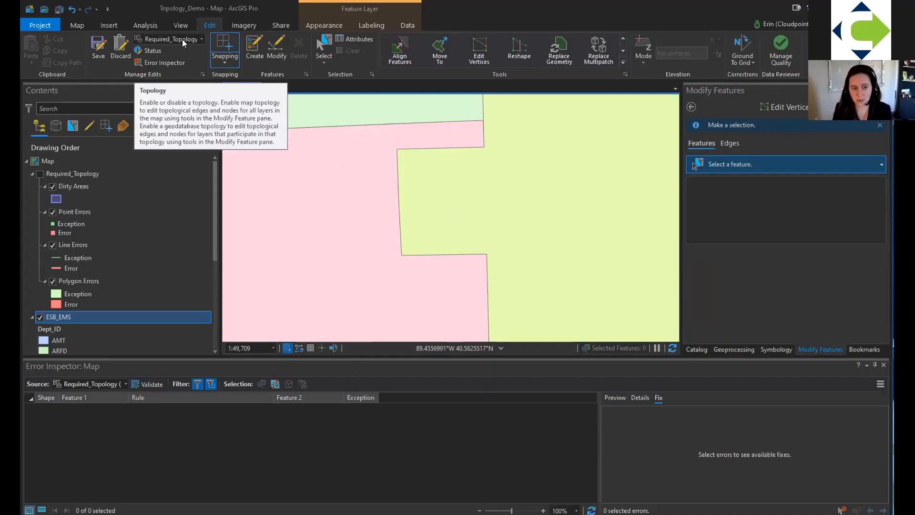
Step: Remove the Required_Topology layer from the map, saving all edits
{"action": "left_click", "coordinate": [67, 172]}
{"action": "right_click", "coordinate": [66, 173]}
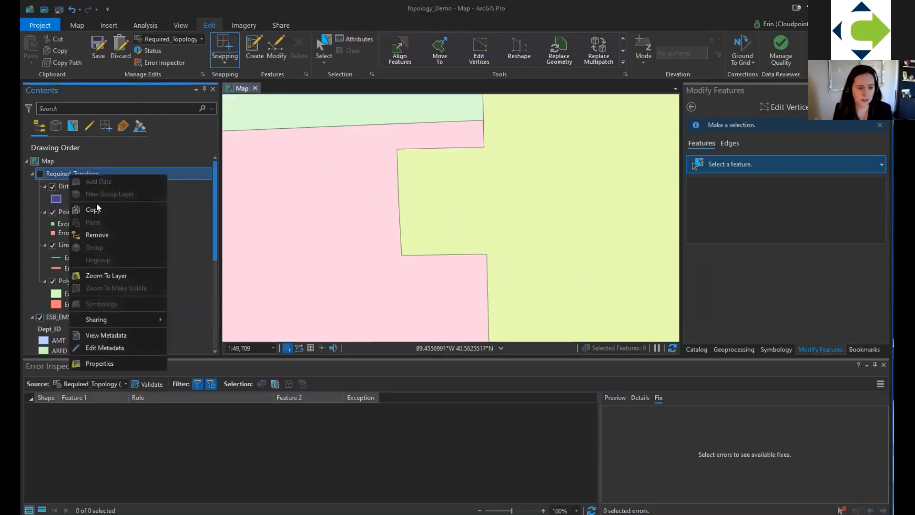
{"action": "left_click", "coordinate": [97, 234]}
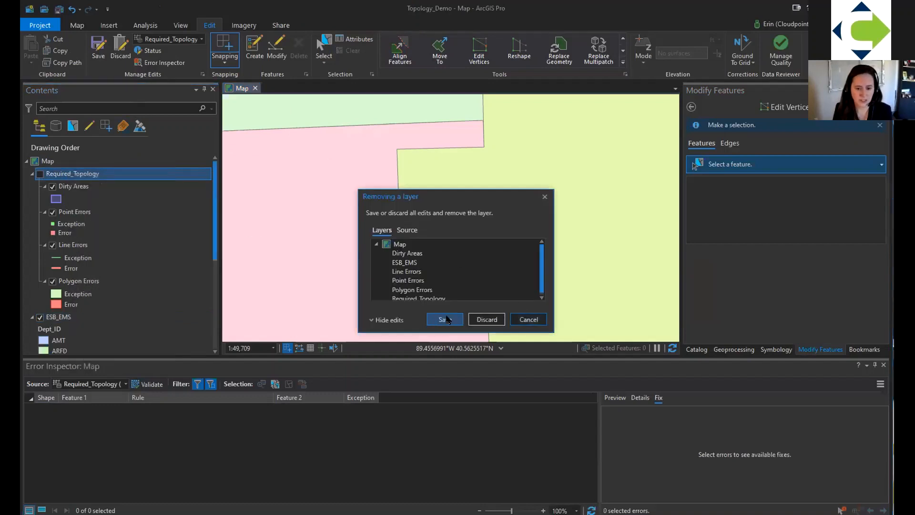
{"action": "left_click", "coordinate": [445, 320]}
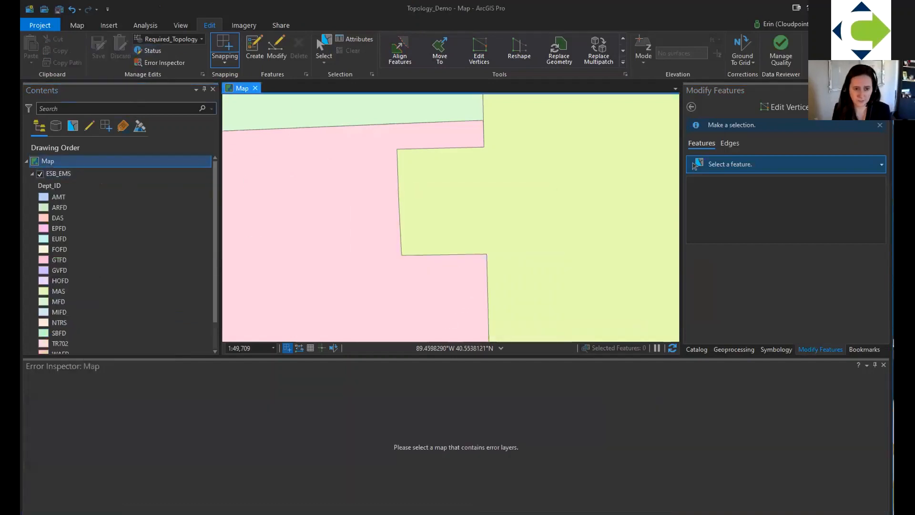
Step: Review the available topology editing modes without changing the current one, and collapse the ESB_EMS legend
{"action": "left_click", "coordinate": [159, 38]}
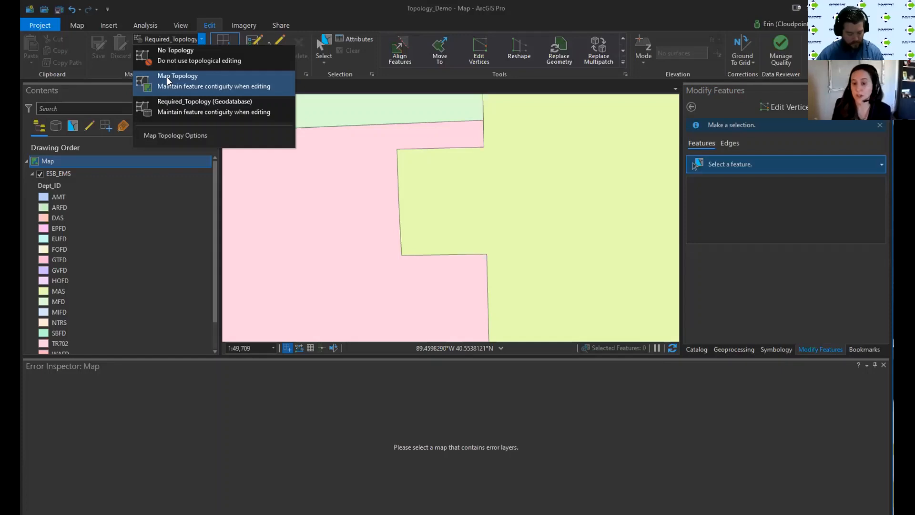
{"action": "left_click", "coordinate": [31, 171]}
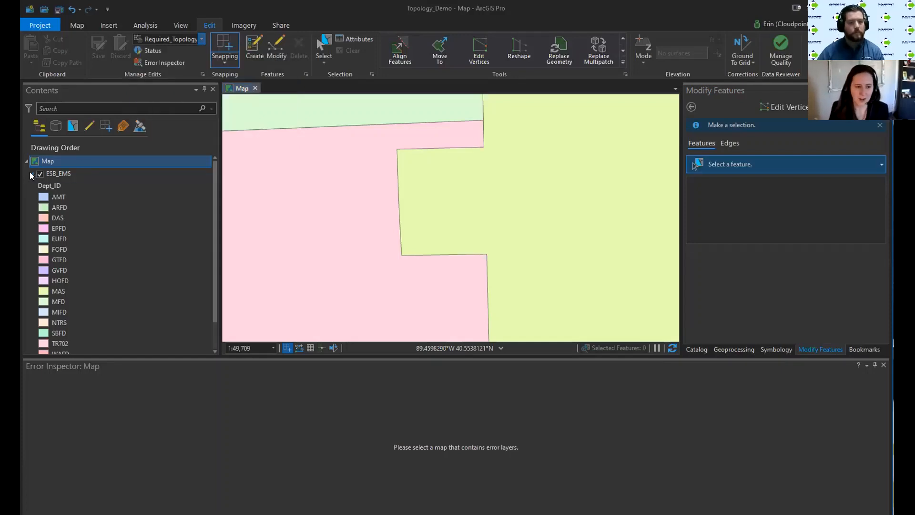
{"action": "left_click", "coordinate": [31, 173]}
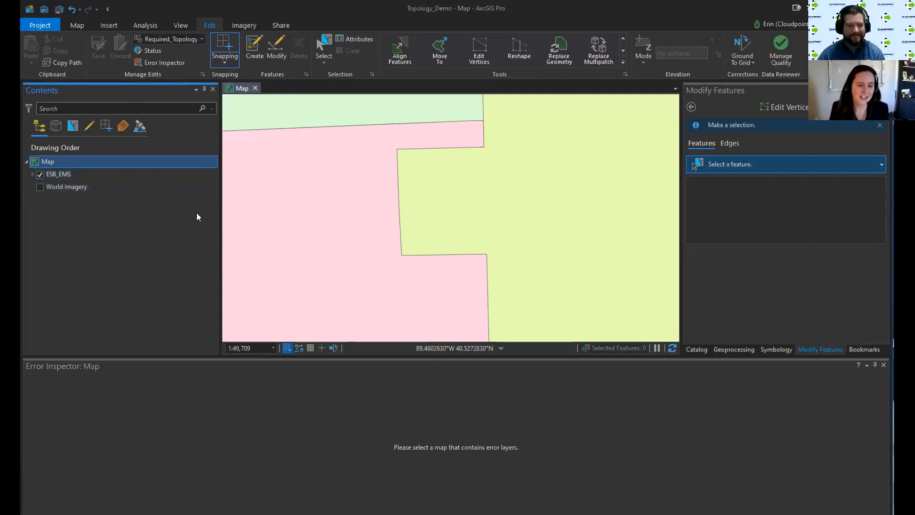
Step: Add the ESB_FIRE feature class from Topology_Demo_2.gdb to the map and compare its coverage with the ESB_EMS boundaries
{"action": "left_click", "coordinate": [696, 348]}
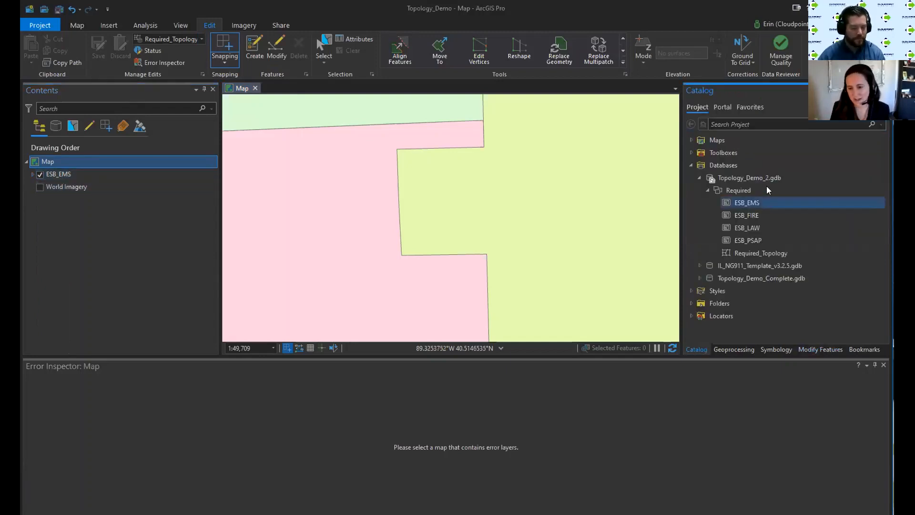
{"action": "left_click_drag", "start_coordinate": [755, 217], "coordinate": [146, 186]}
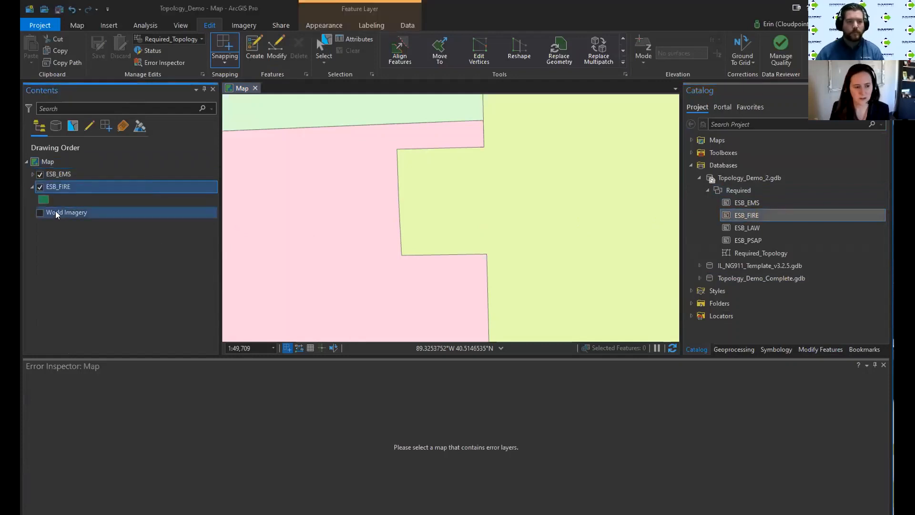
{"action": "left_click", "coordinate": [40, 174]}
{"action": "left_click", "coordinate": [40, 174]}
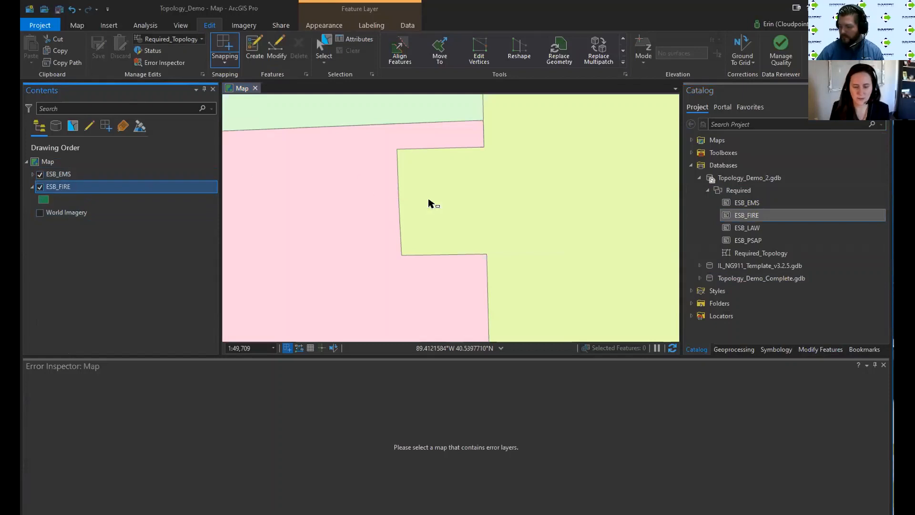
{"action": "scroll", "coordinate": [426, 203], "scroll_direction": "down", "scroll_amount": 5}
{"action": "left_click", "coordinate": [40, 187]}
{"action": "scroll", "coordinate": [417, 196], "scroll_direction": "up", "scroll_amount": 3}
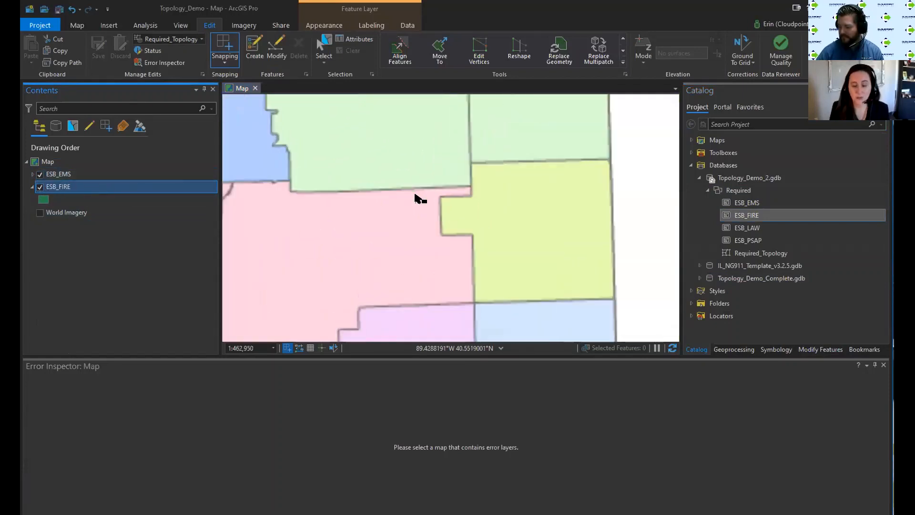